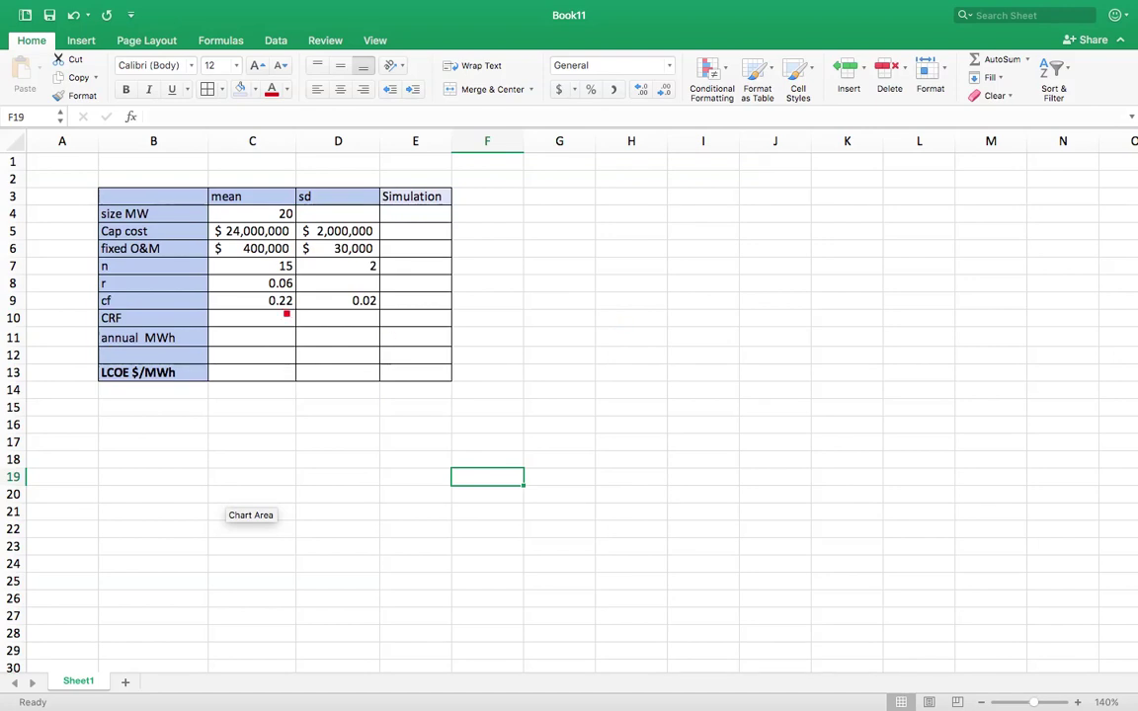
- Review the input means and standard deviations for size, capital cost, O&M, lifetime, rate and capacity factor
left_click(271, 217)
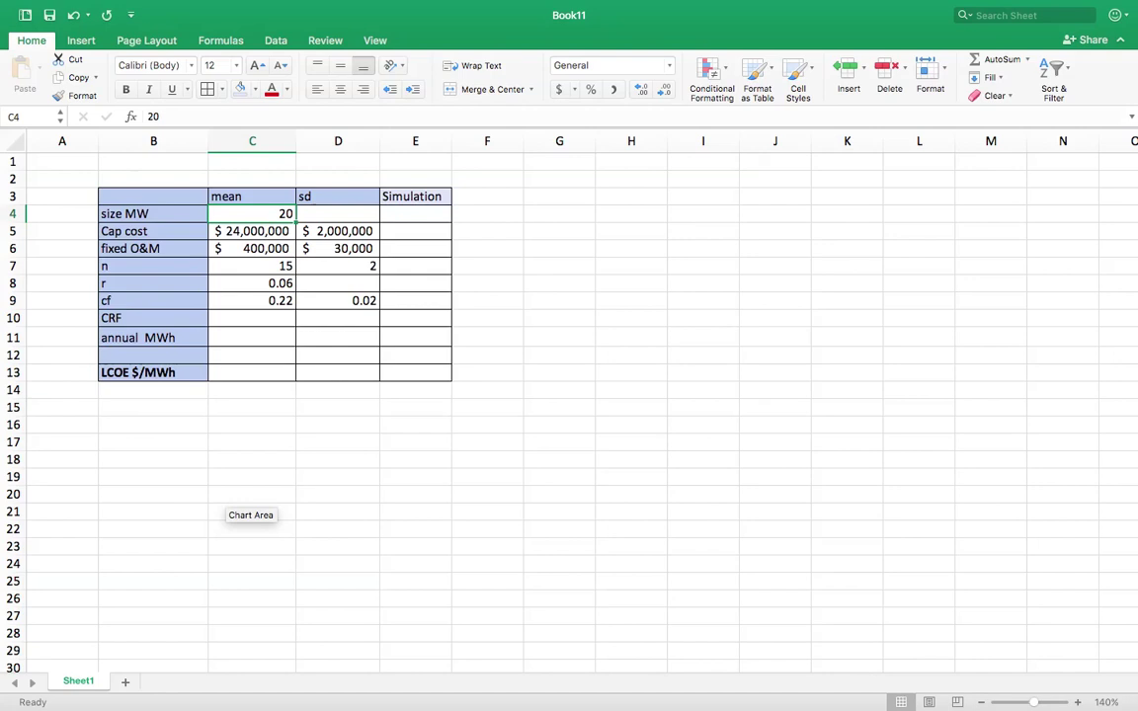
left_click(252, 231)
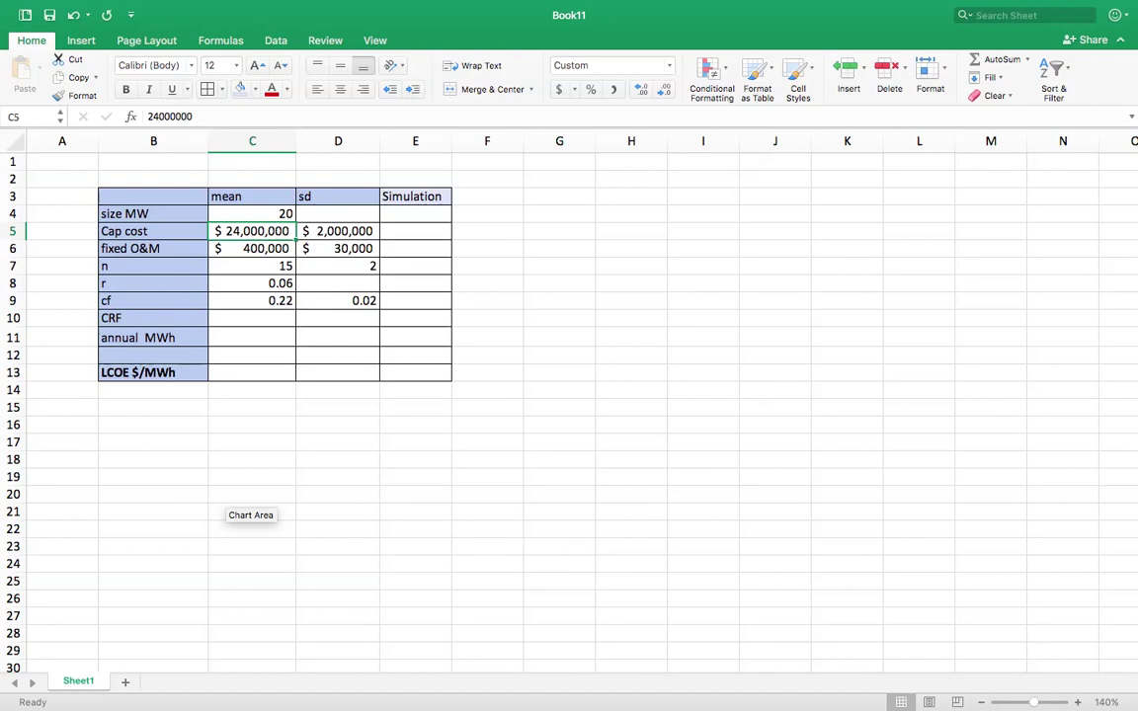
left_click(338, 231)
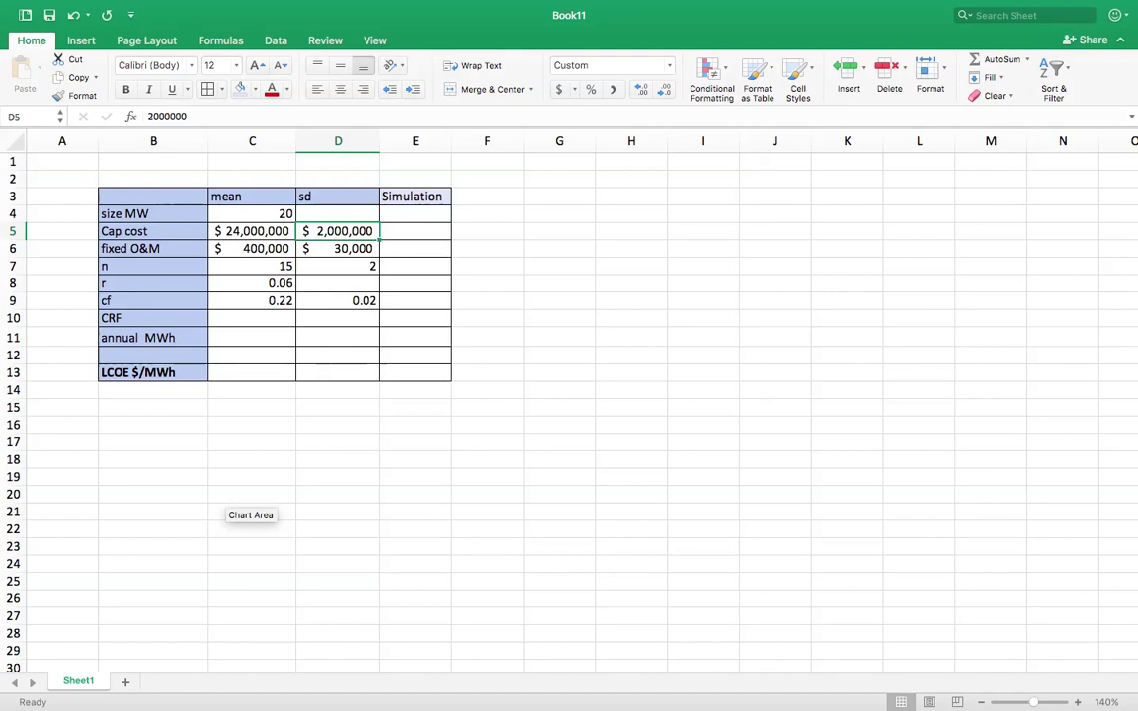
key("Down")
key("Left")
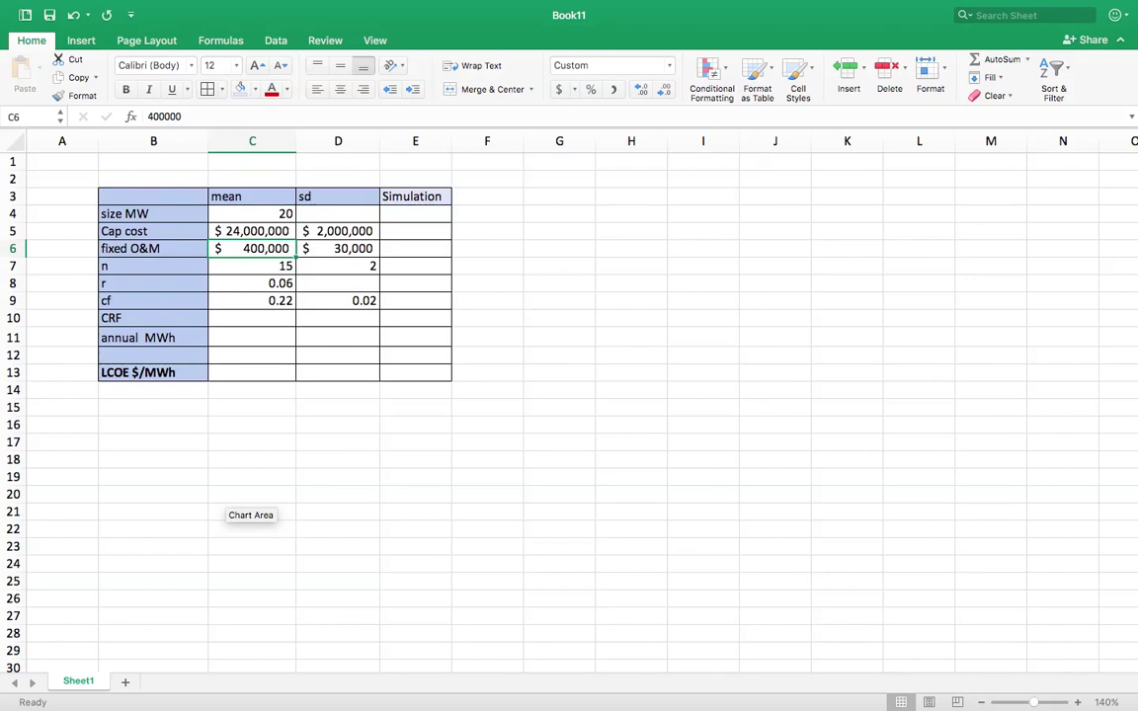
left_click(338, 248)
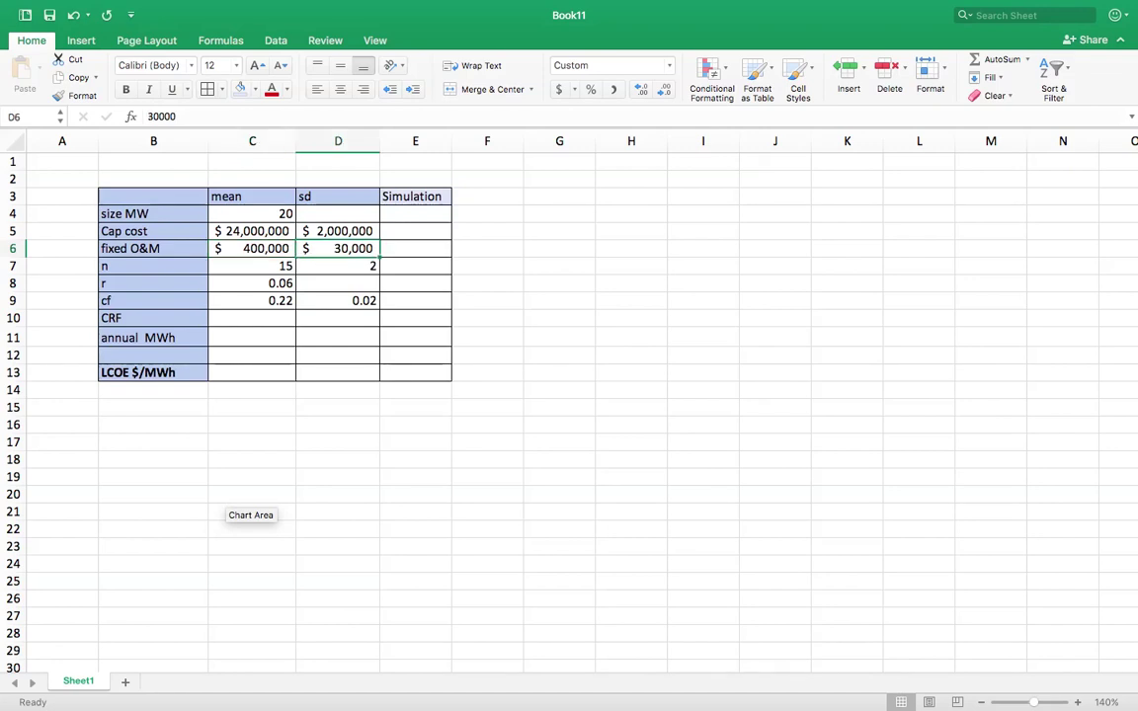
left_click(252, 265)
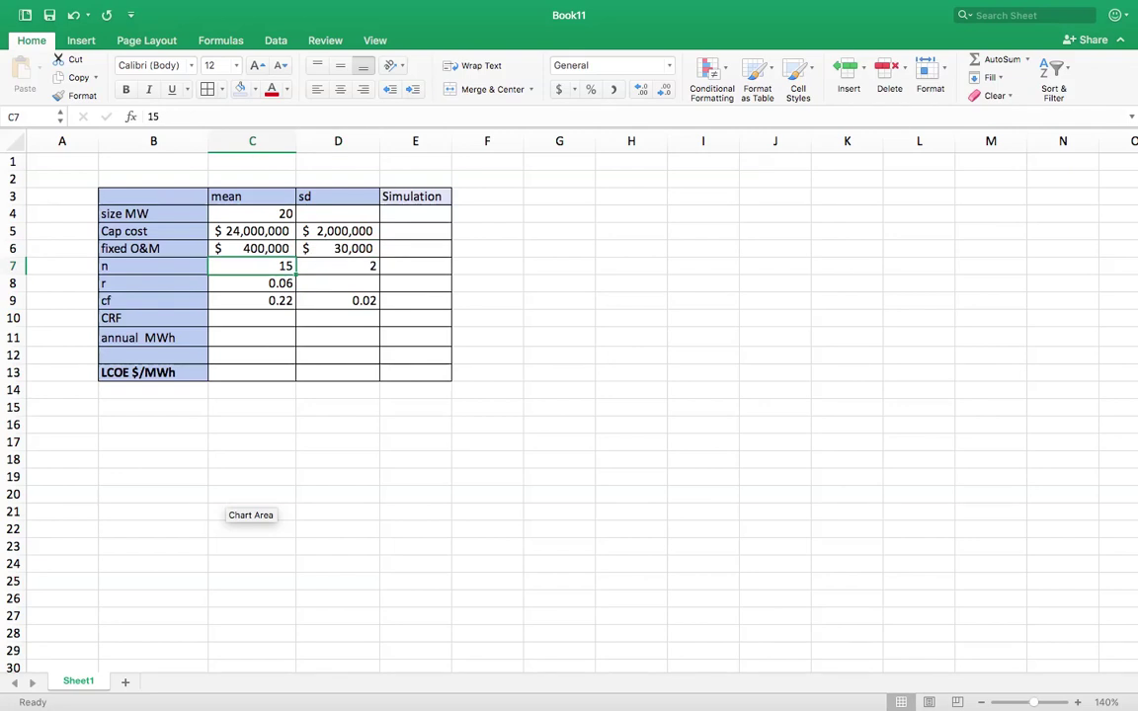
left_click(338, 266)
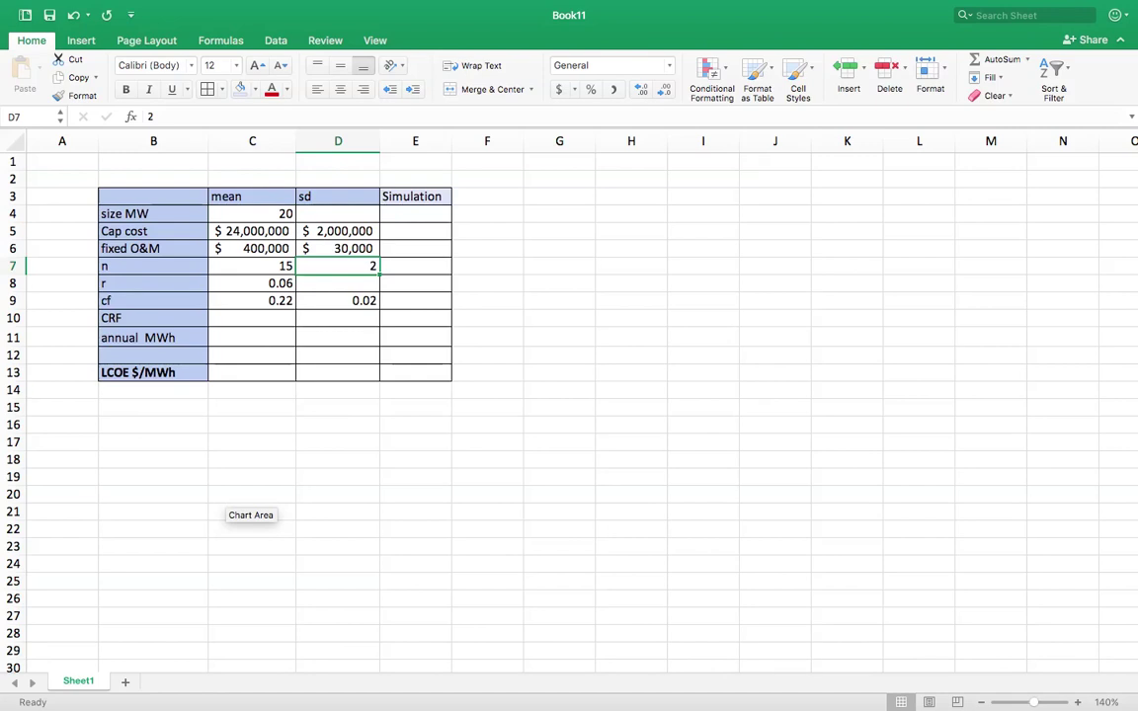
left_click(252, 266)
left_click(252, 284)
left_click(252, 300)
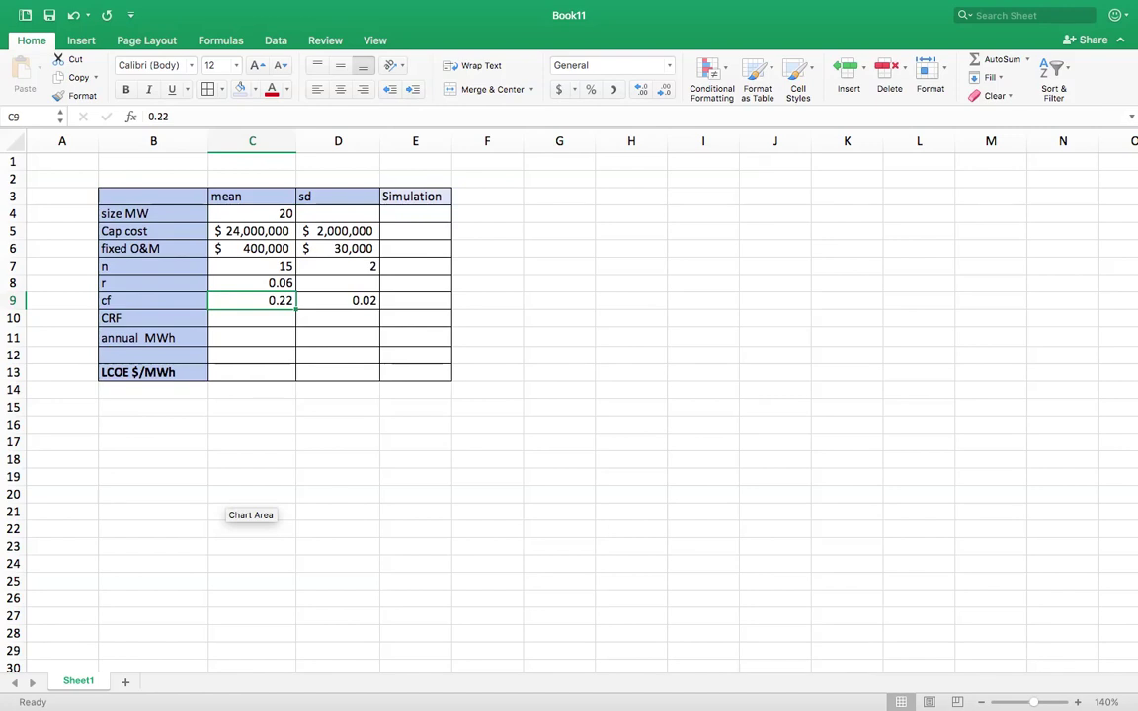
left_click(338, 300)
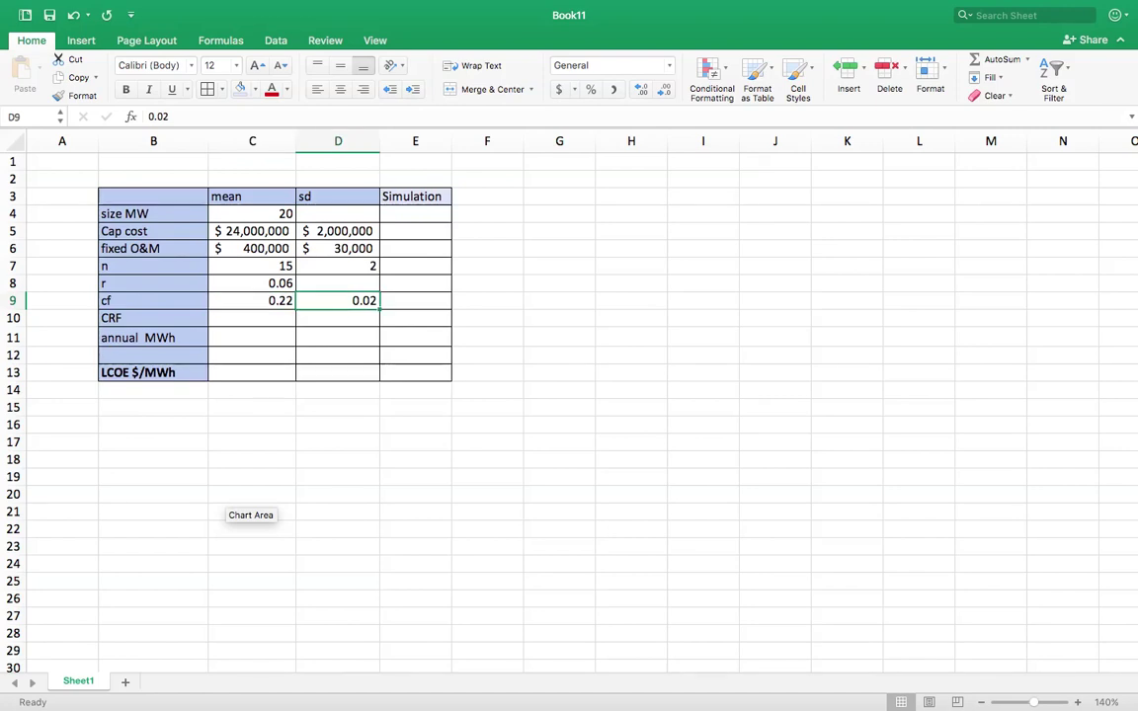
left_click(252, 301)
- Enter =(C8*(1+C8)^C7)/((1+C8)^C7-1) in C10, giving a CRF of 0.10296
left_click(252, 319)
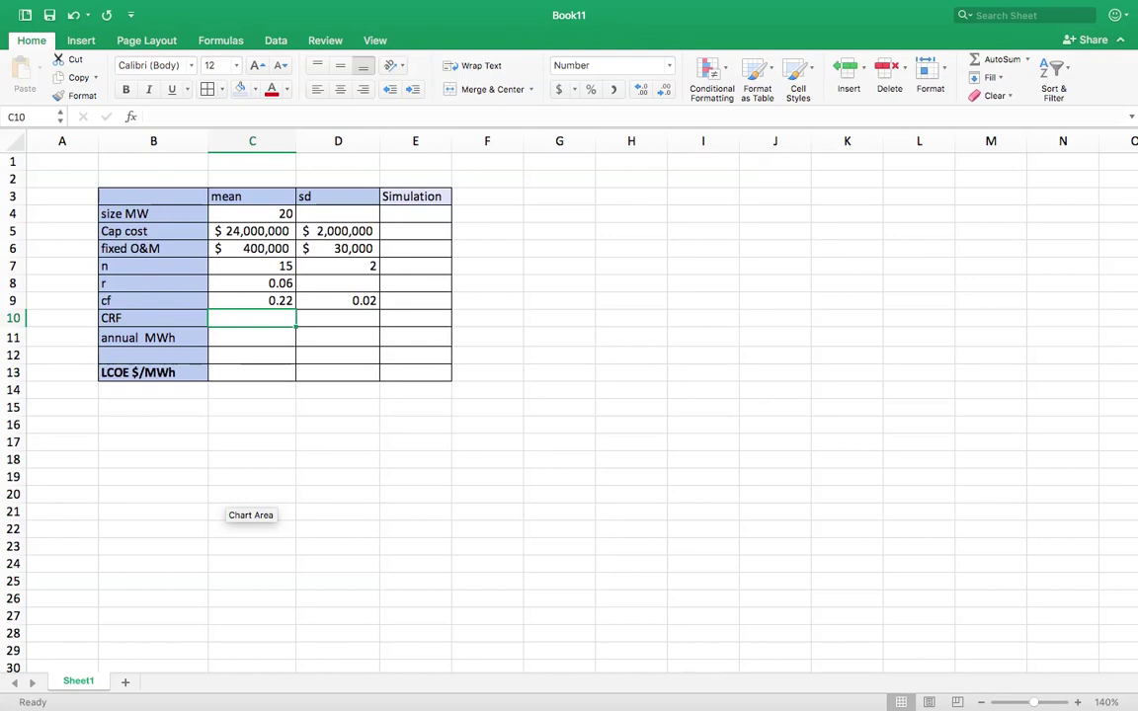
type("=")
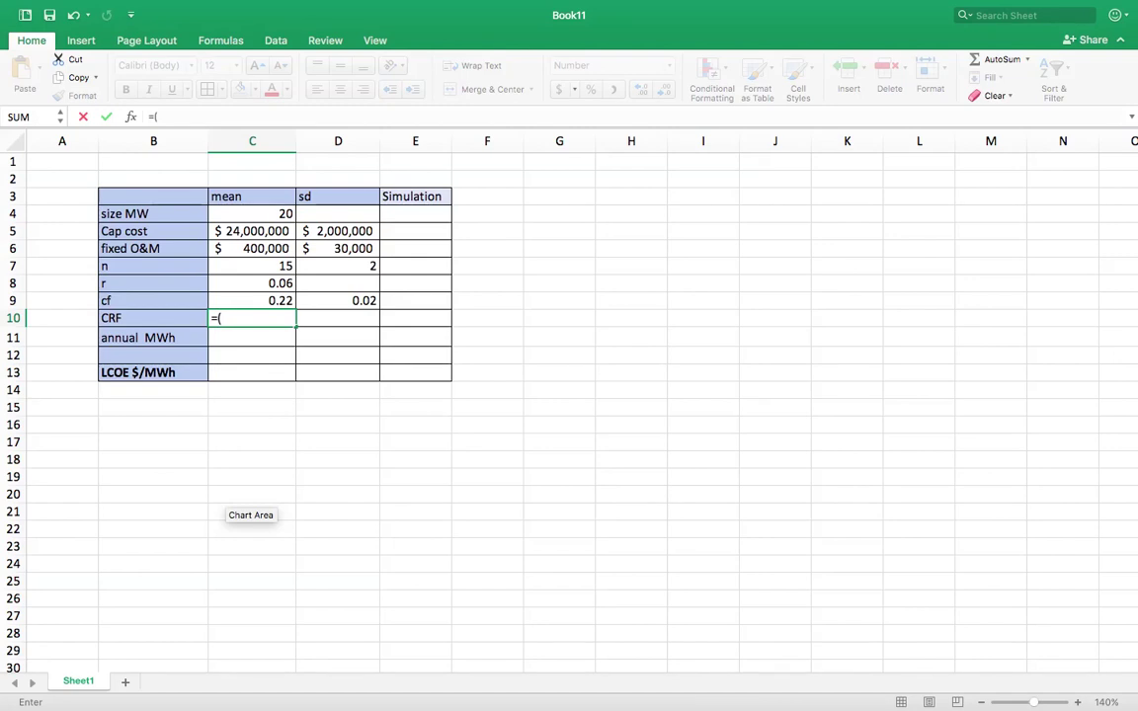
type("(")
left_click(267, 284)
type("*")
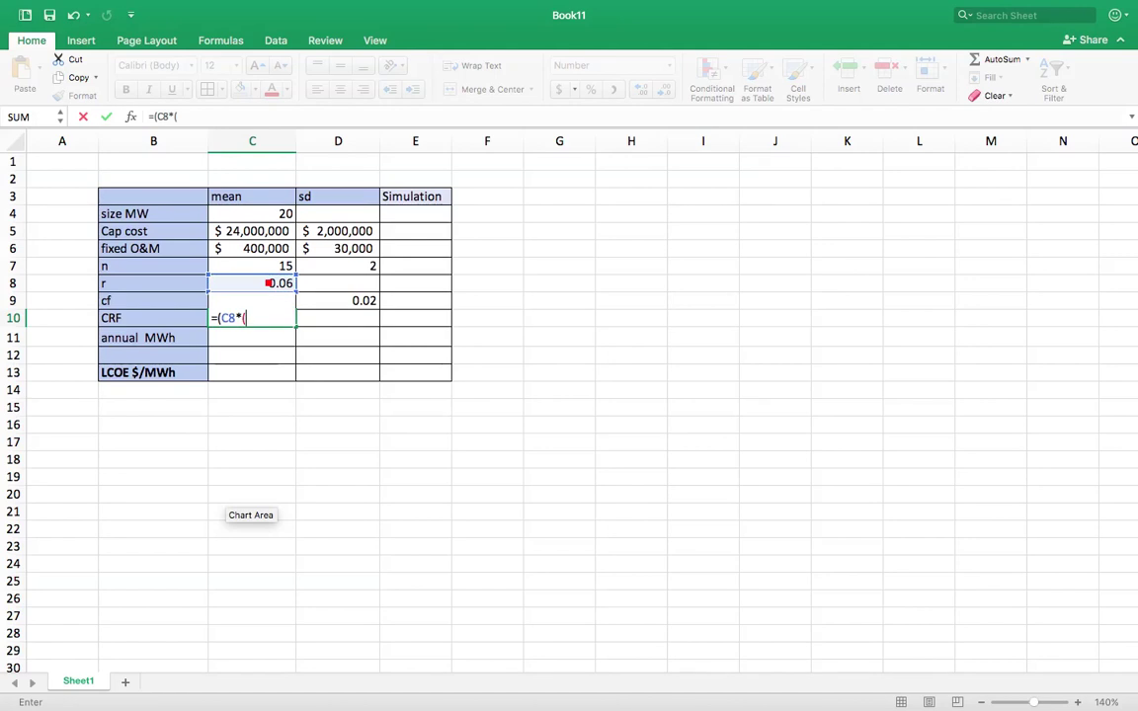
type("(1+")
left_click(267, 283)
type(")")
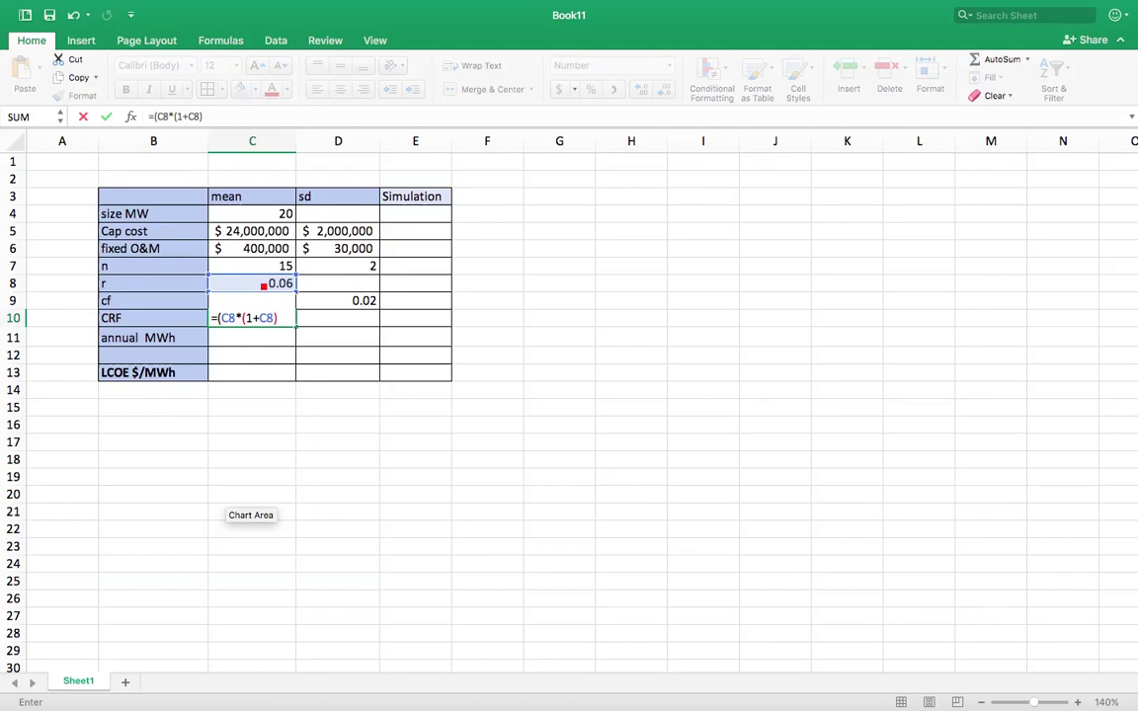
type("^")
left_click(259, 268)
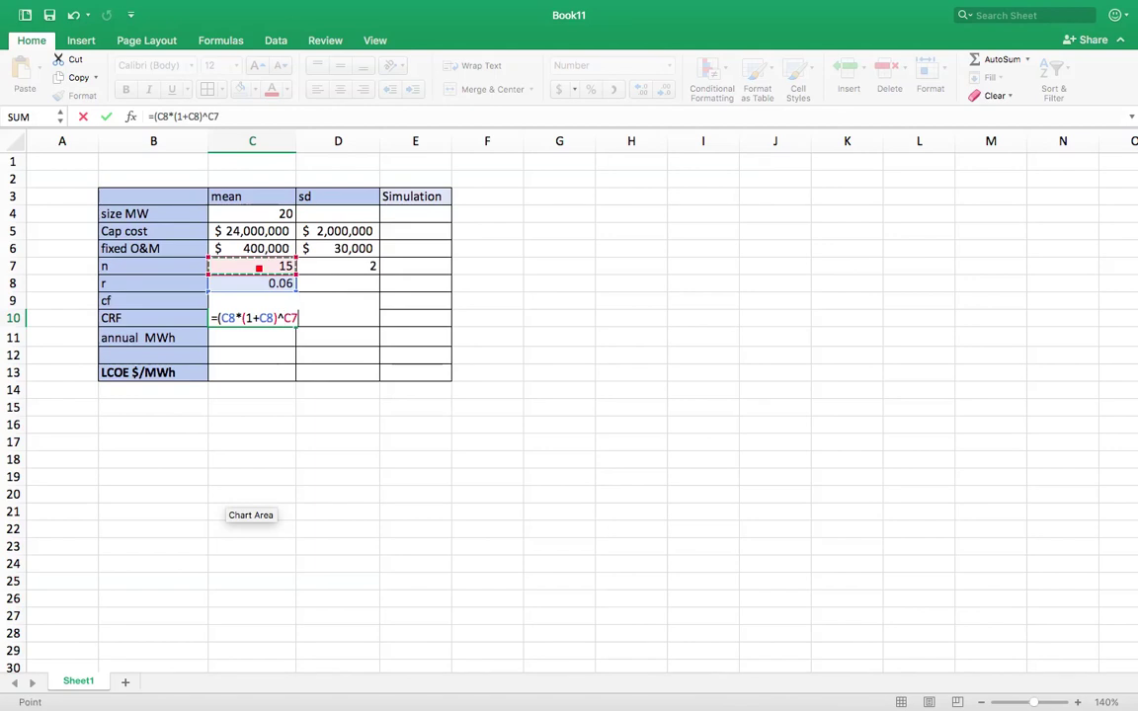
type(")")
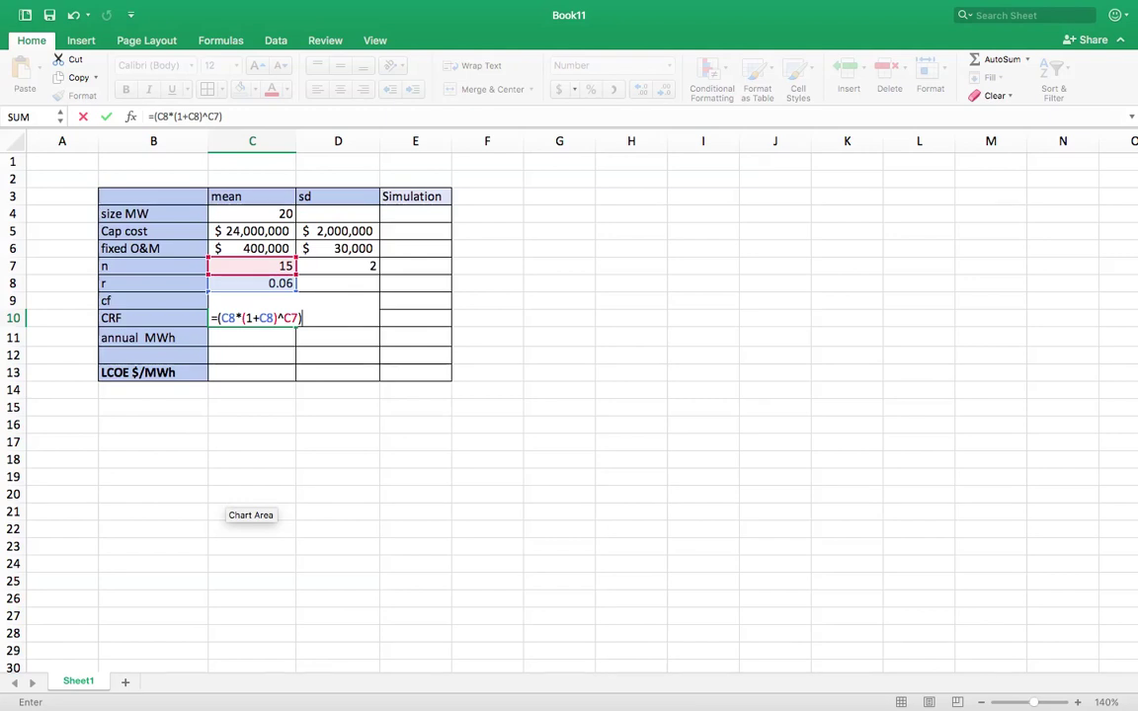
type("/")
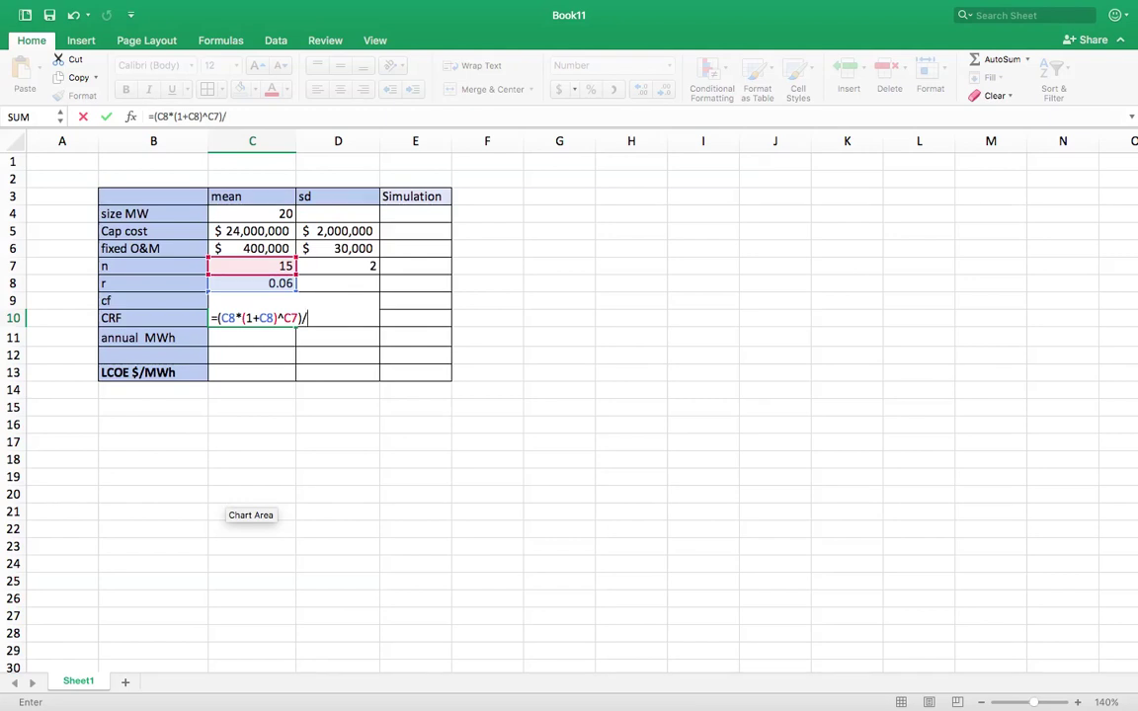
type("((1")
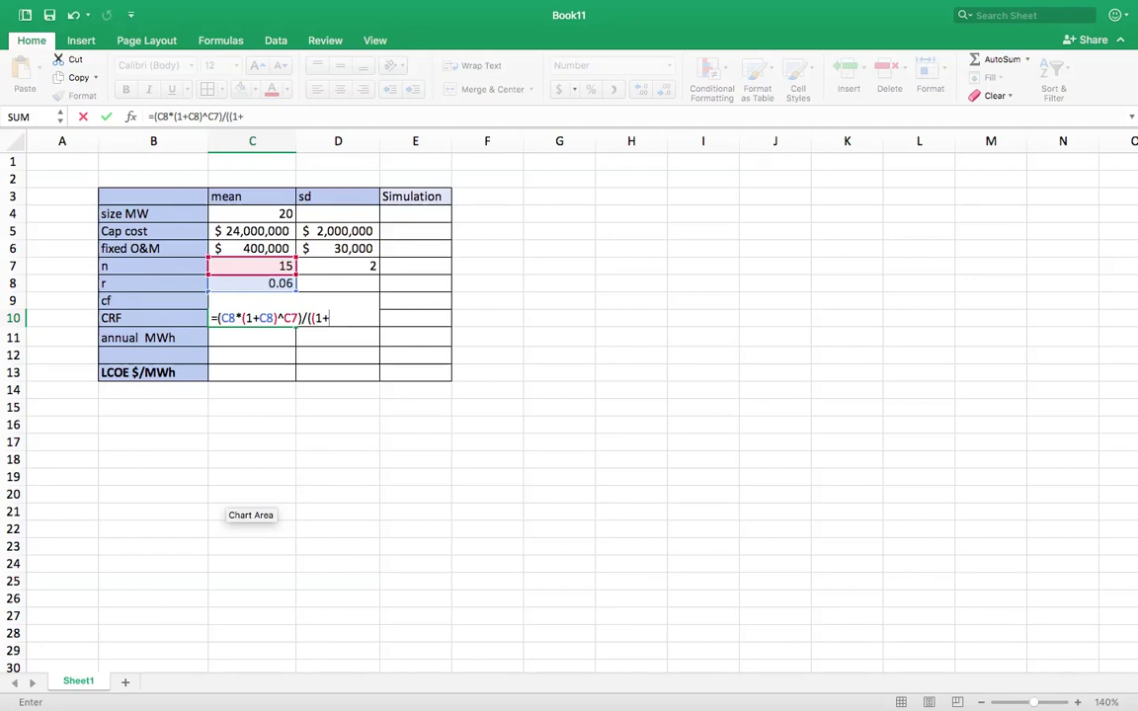
type("+")
left_click(250, 283)
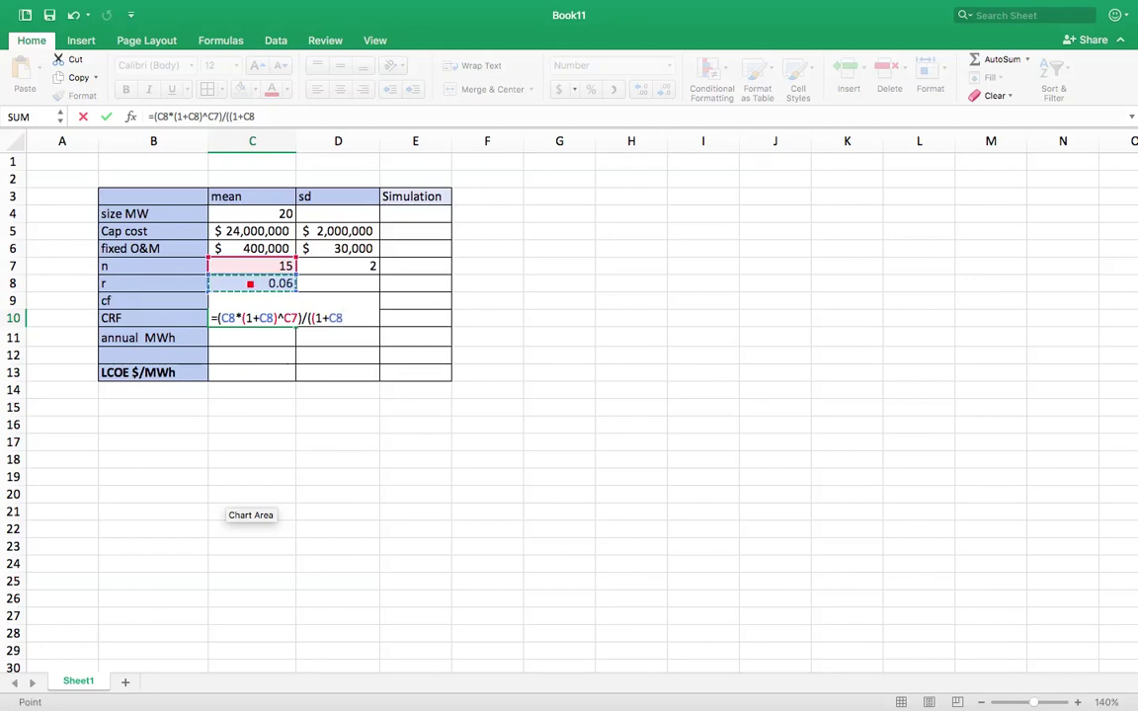
type(")^")
left_click(242, 267)
type("-1)")
key("Return")
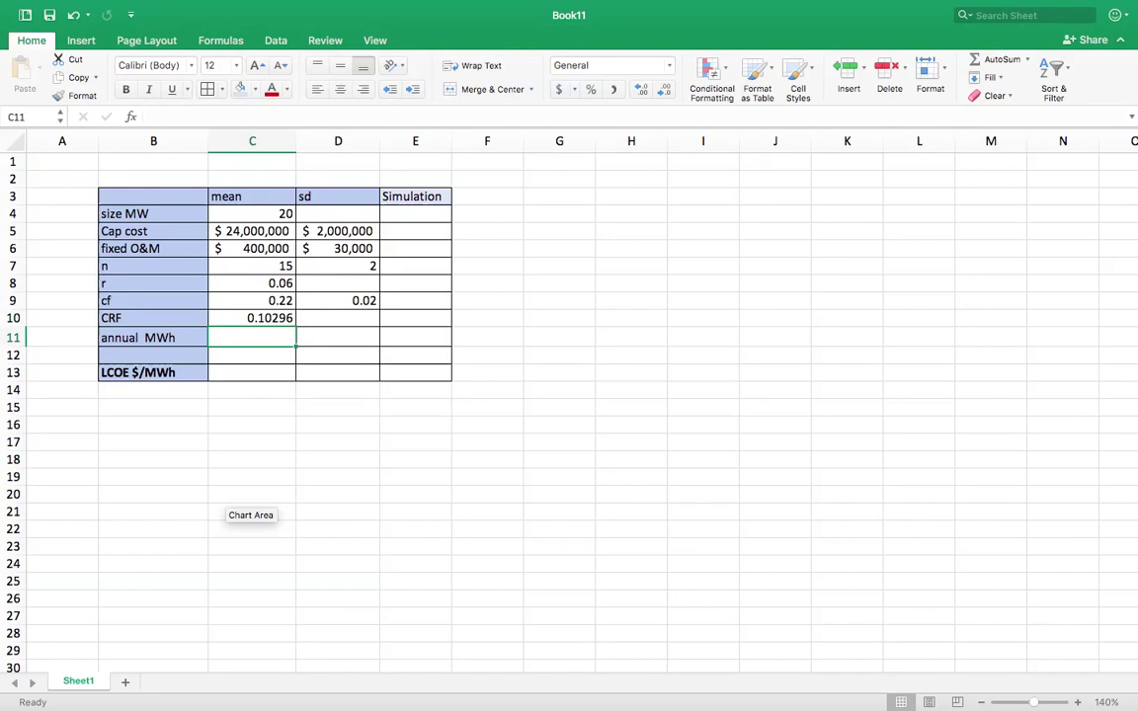
- Enter =C4*C9*8760 in C11 to get 38544 annual MWh
type("=")
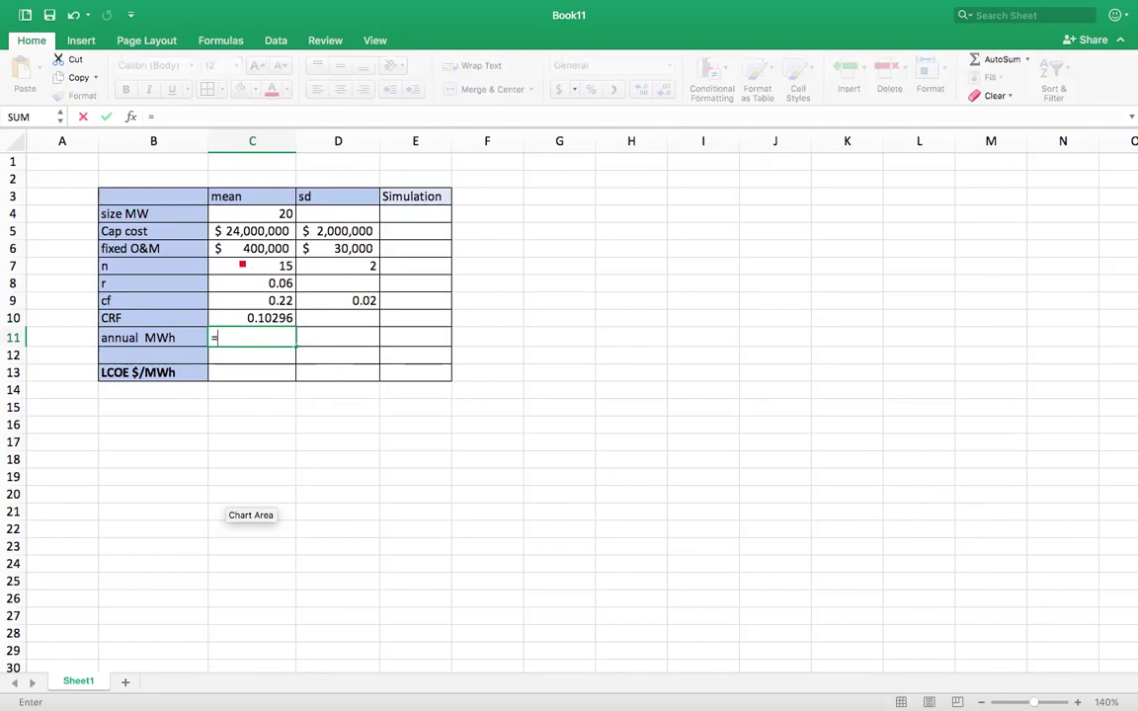
left_click(246, 216)
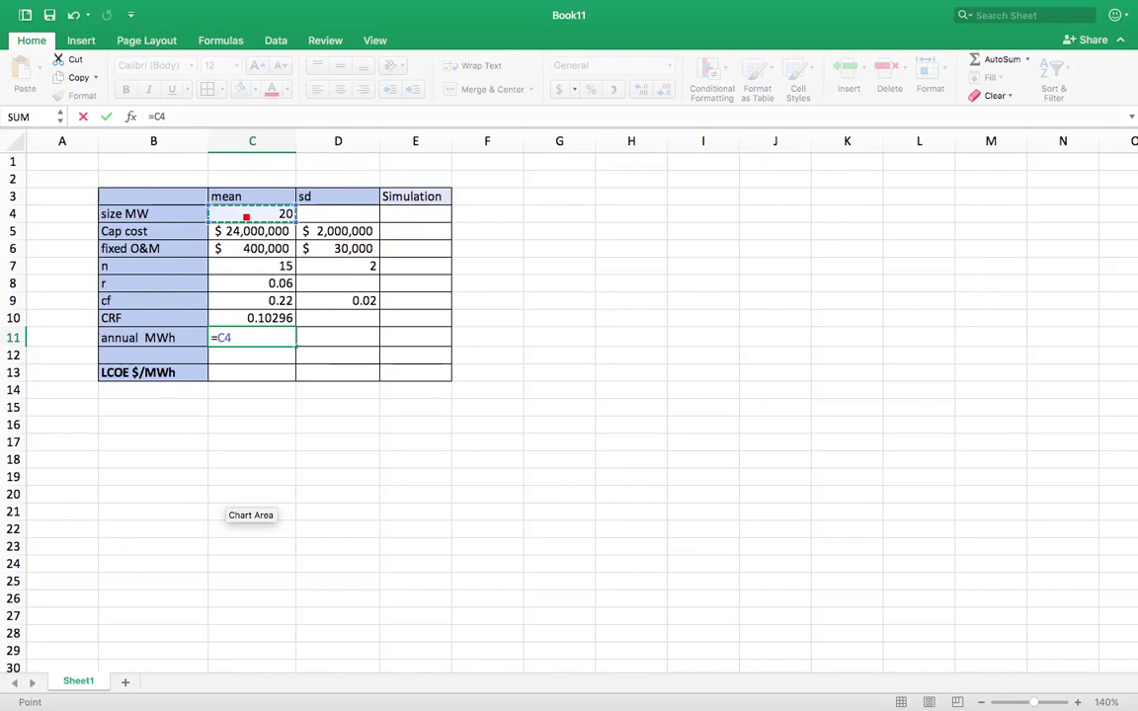
type("*")
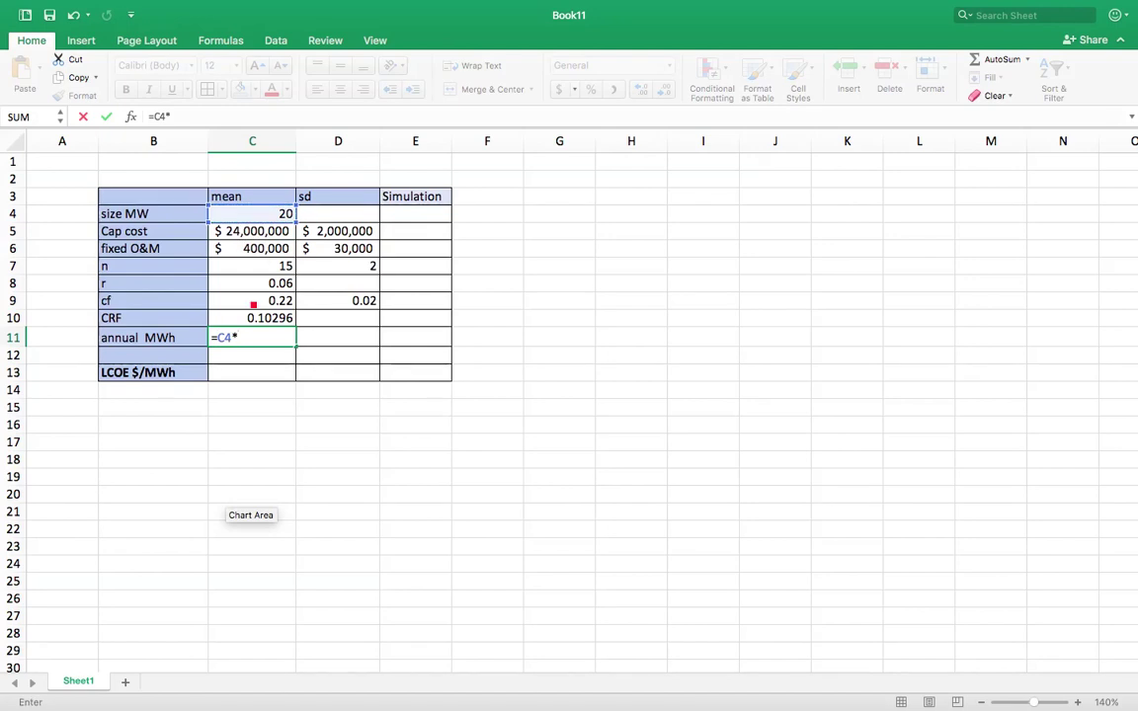
left_click(254, 307)
type("*8760")
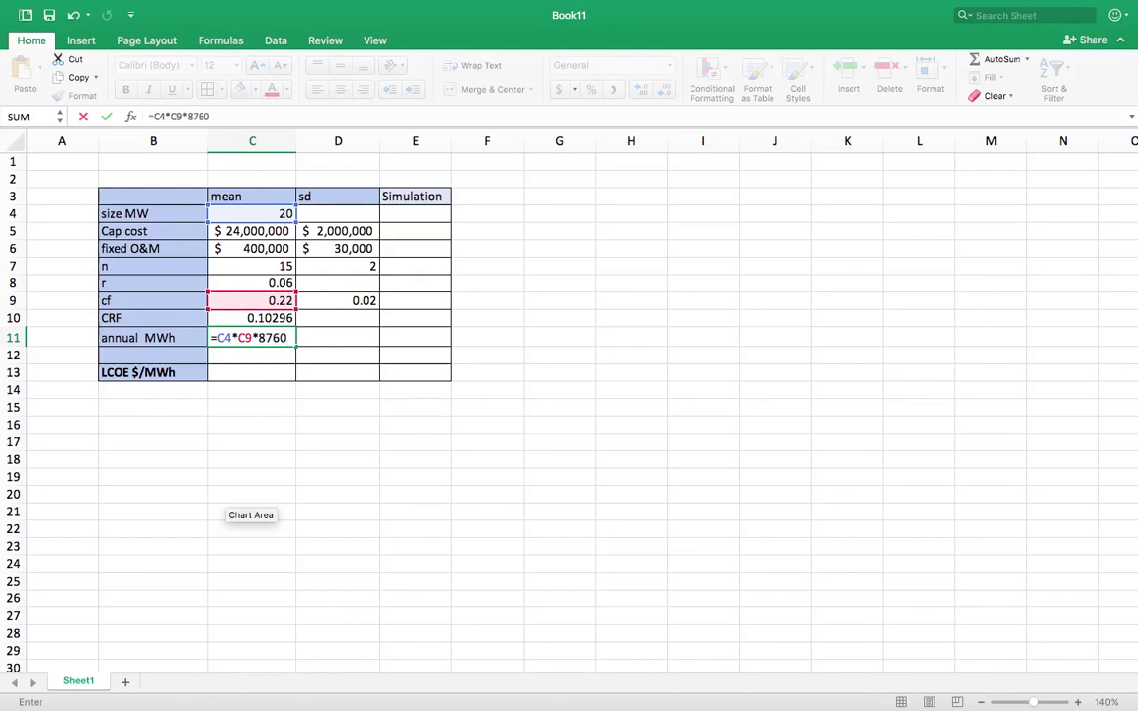
key("Return")
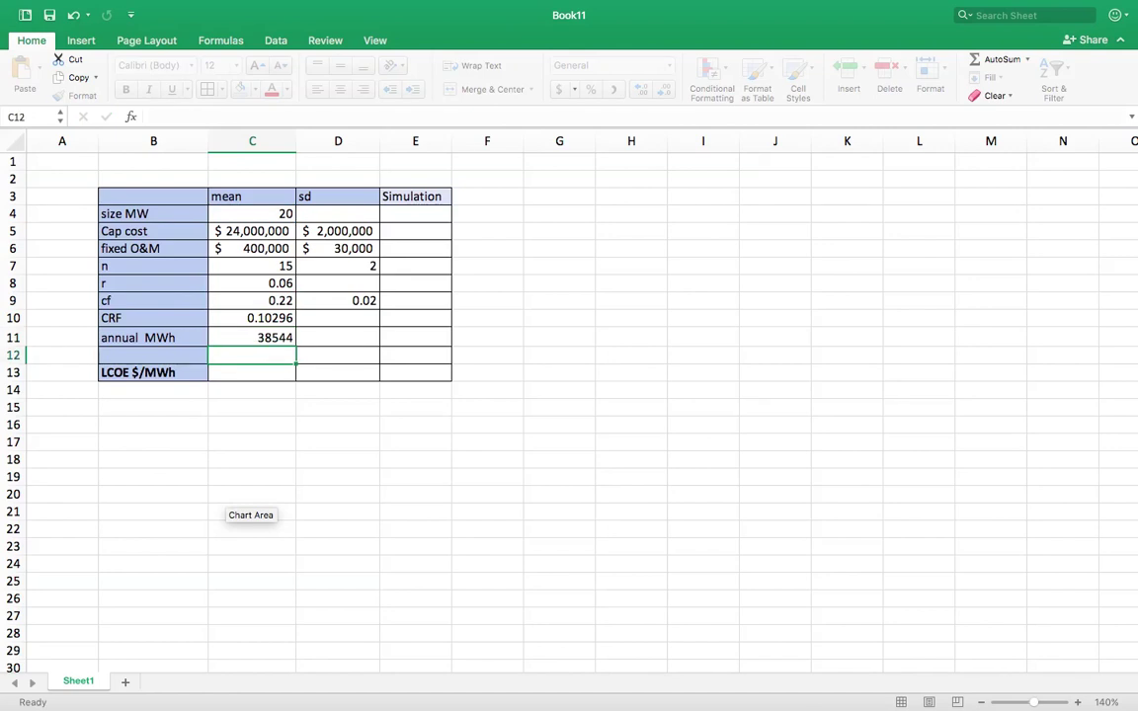
- Enter =(C5*C10+C6)/C11 in C13, giving an LCOE of 74.489 $/MWh
left_click(251, 373)
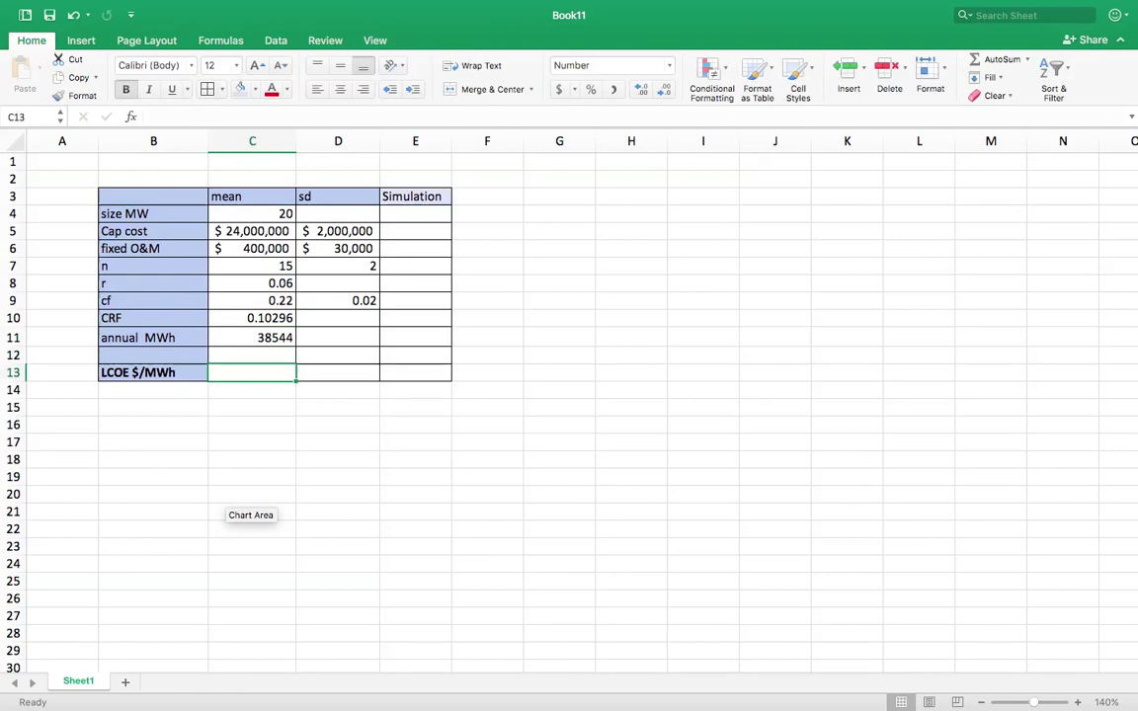
type("=(")
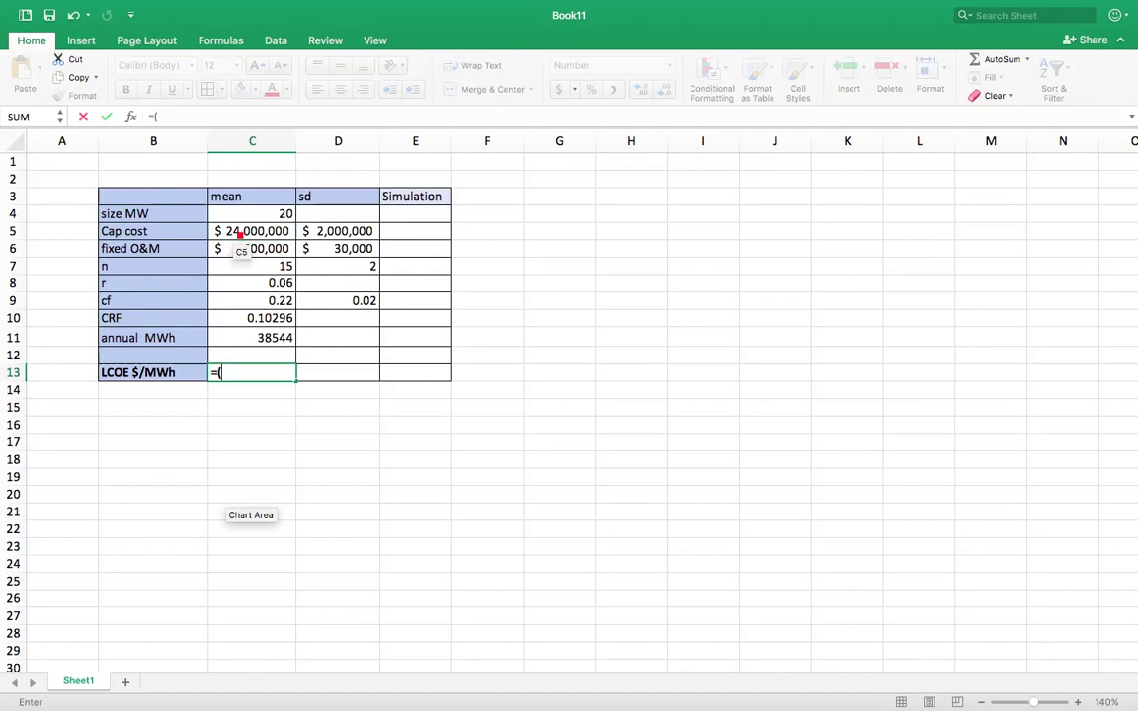
left_click(240, 235)
type("*")
left_click(246, 323)
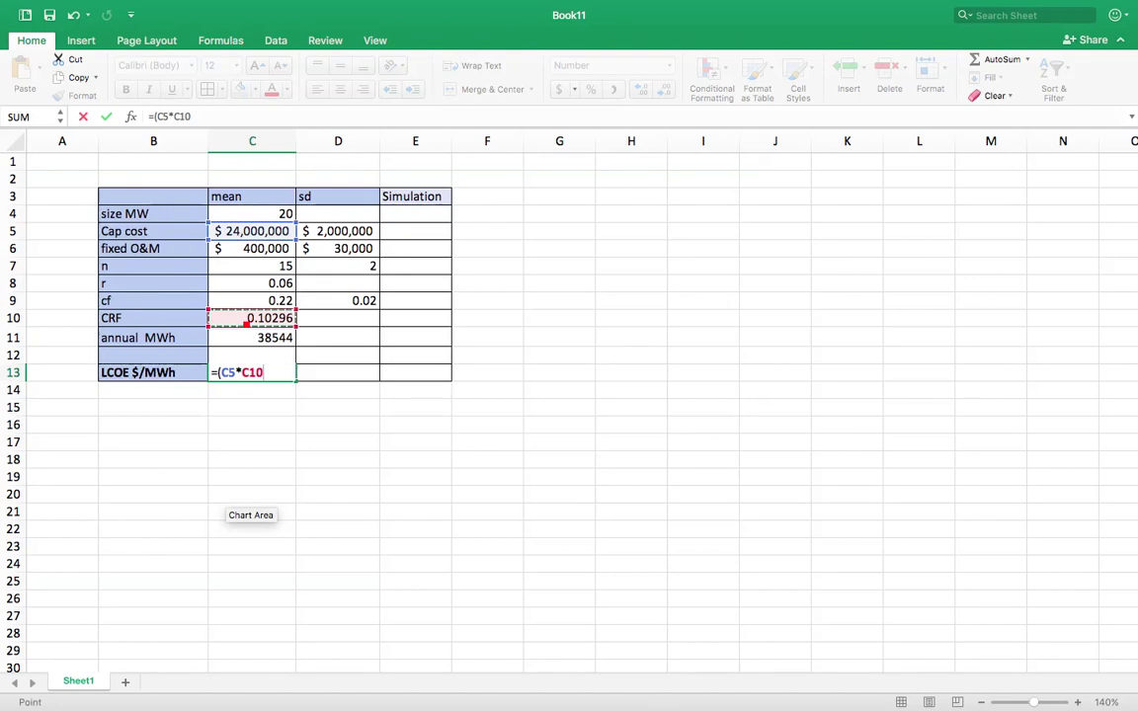
type("+")
left_click(240, 251)
type(")")
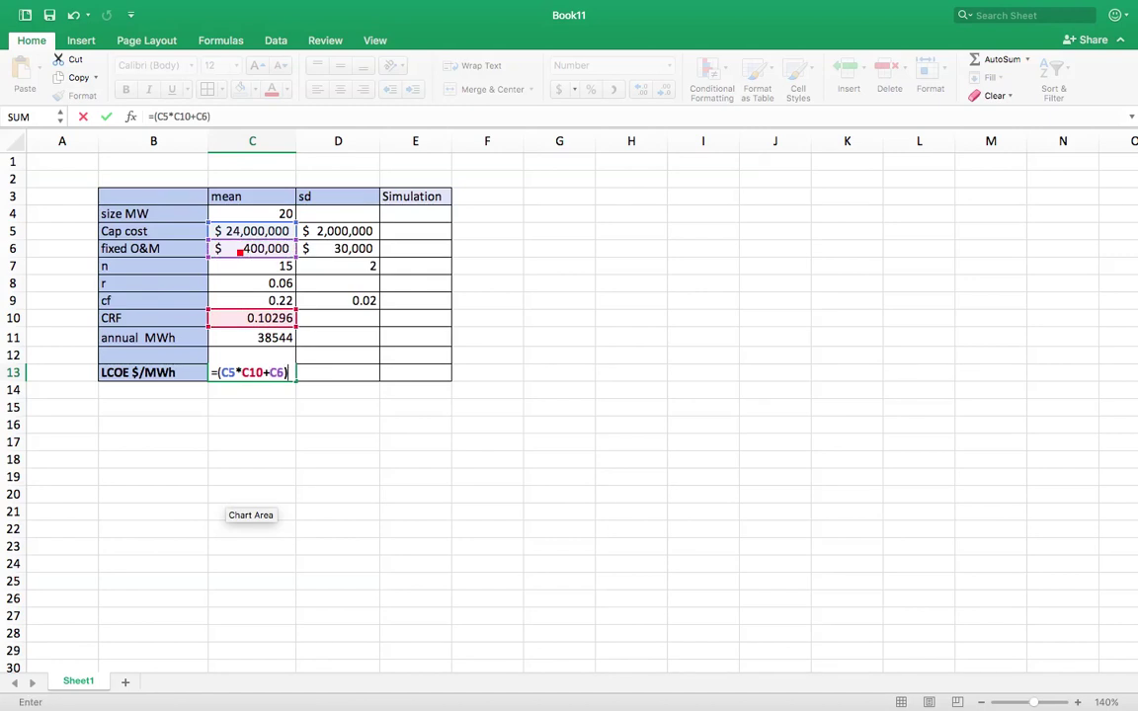
type("/")
left_click(247, 345)
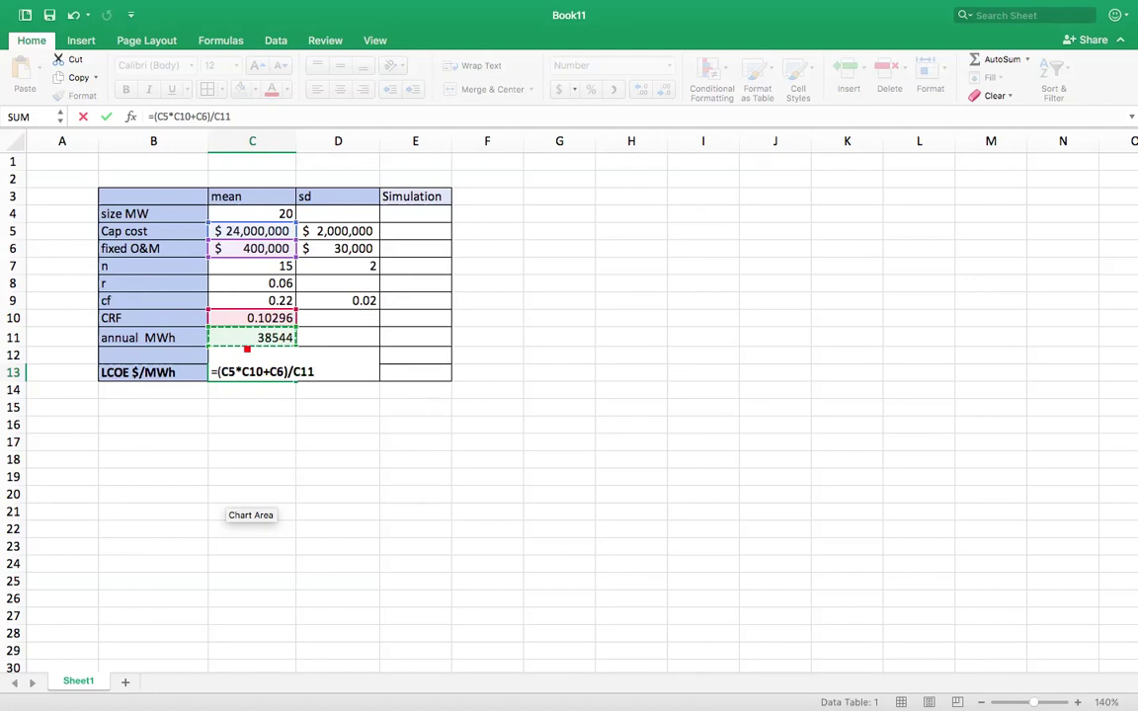
key("Return")
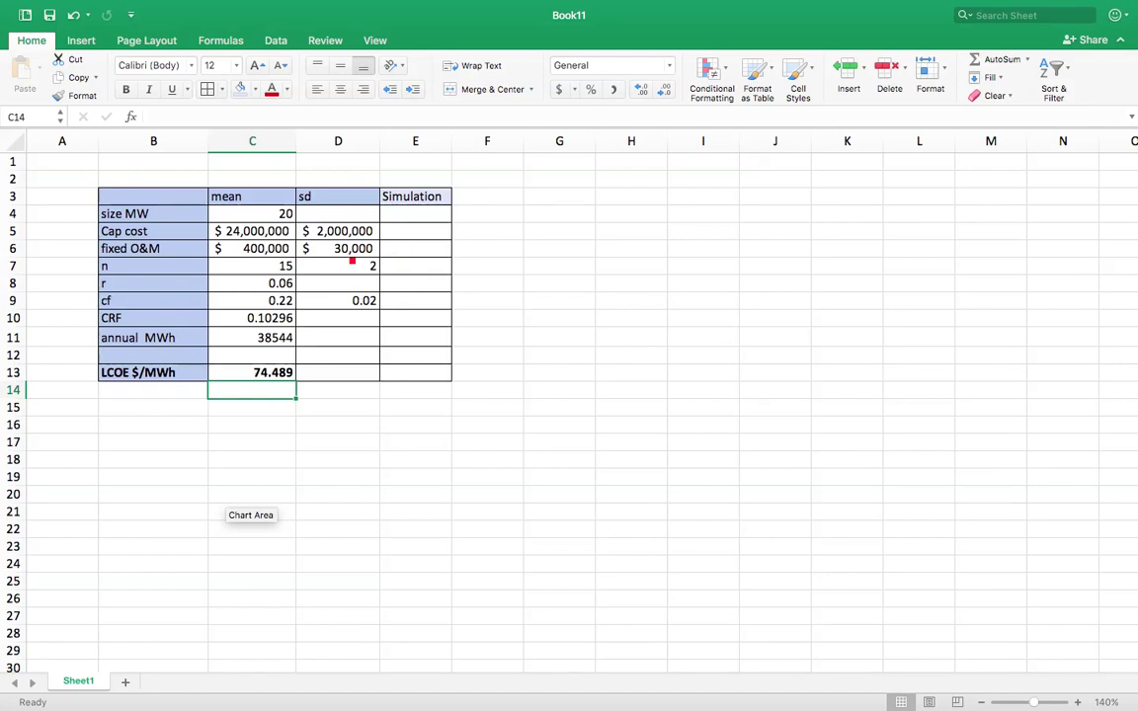
- Enter 20 as the simulated plant size in E4
left_click(409, 217)
type("20")
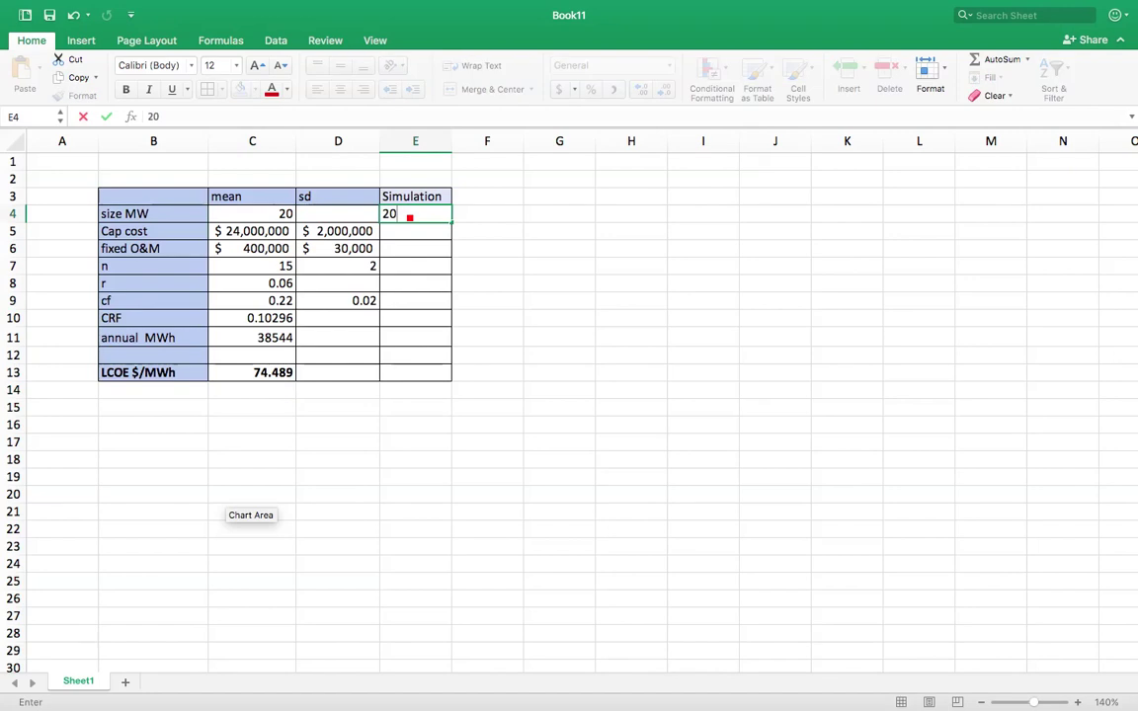
key("Return")
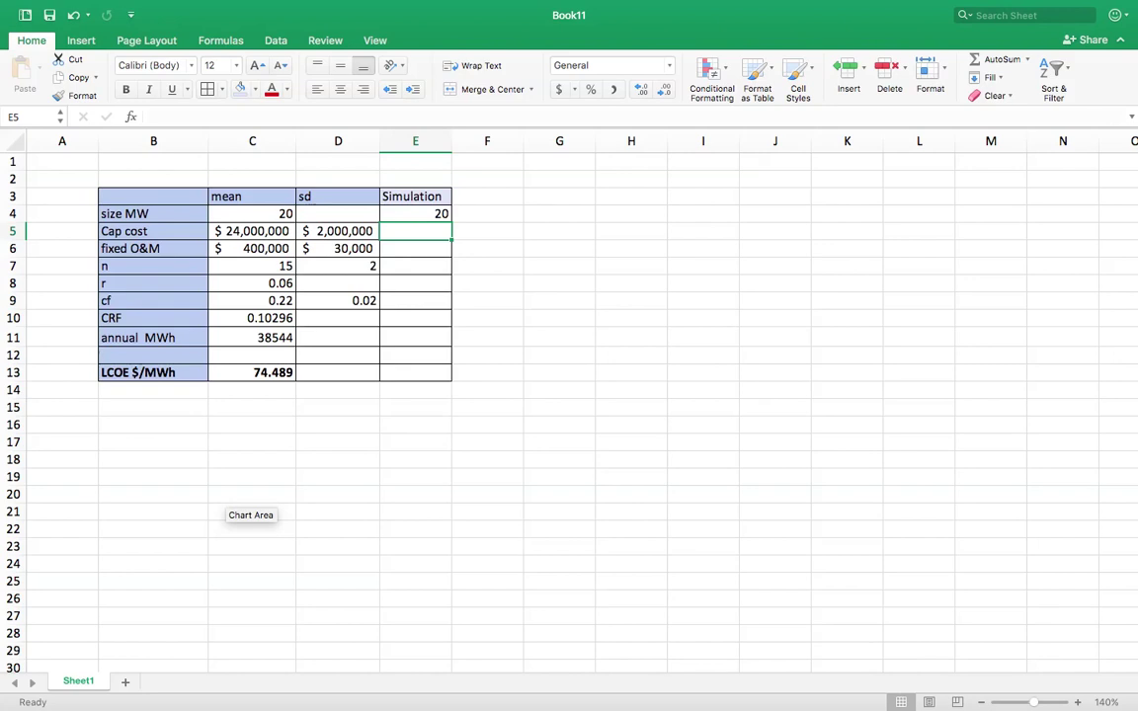
- Enter =NORM.INV(RAND(),C5,D5) in E5, accepting Excel's suggested correction
type("=")
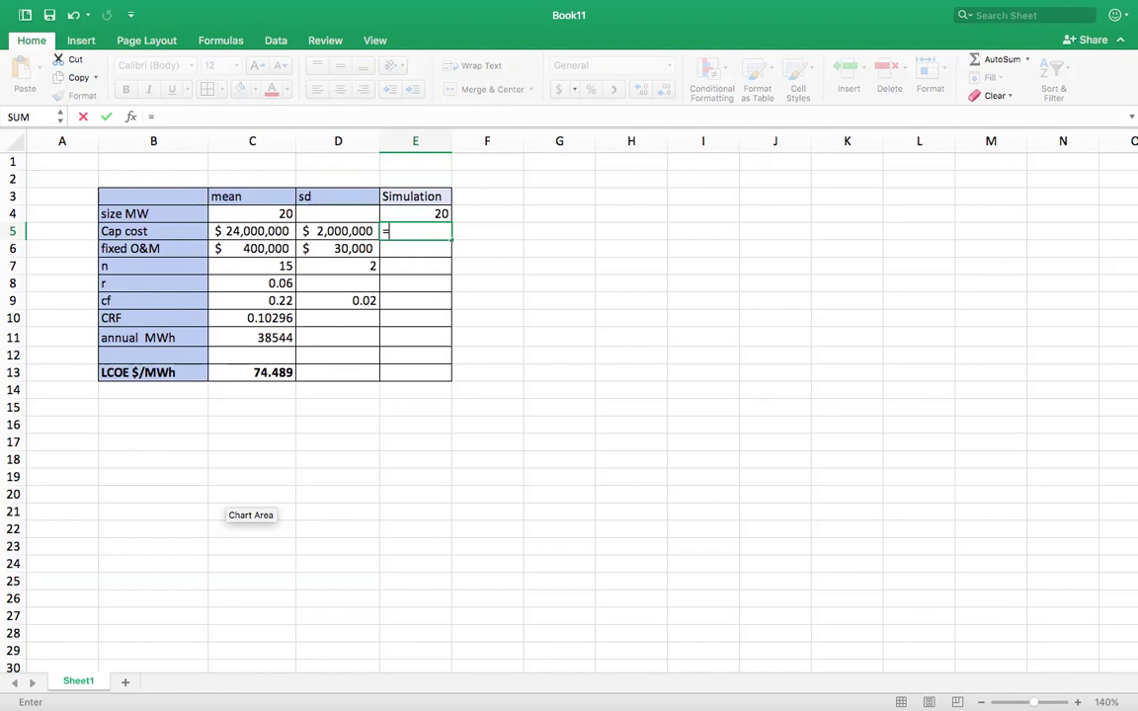
type("norm.inv(")
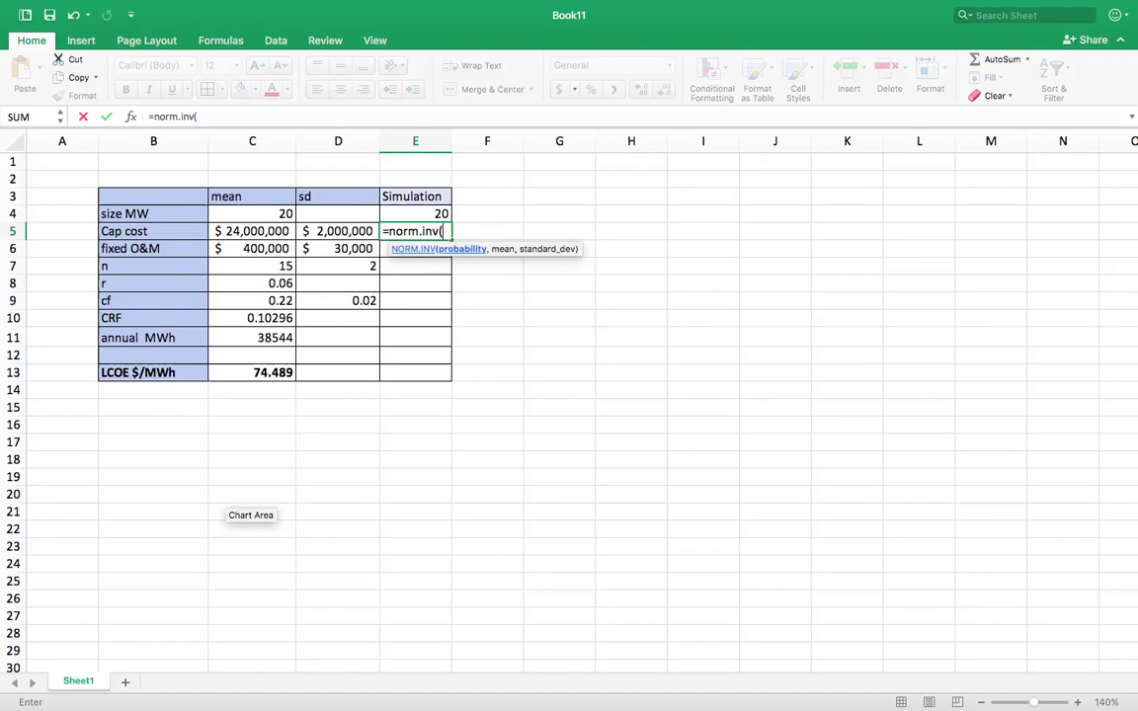
type("rand()")
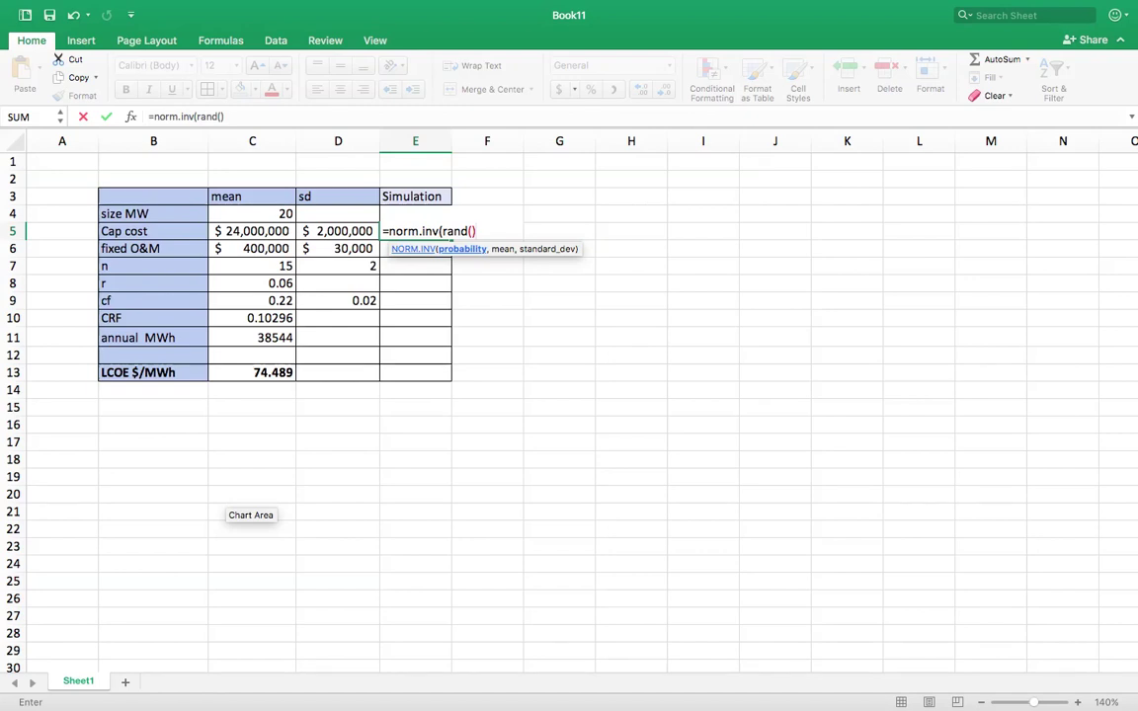
type(",")
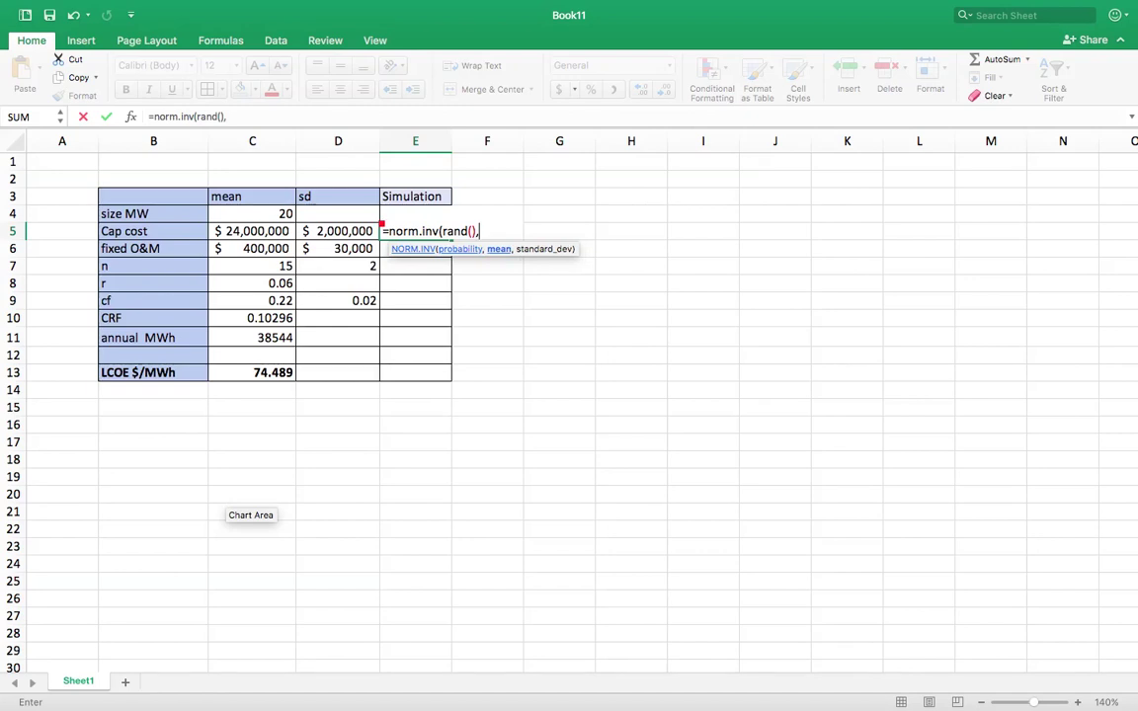
left_click(278, 231)
type(",")
left_click(318, 240)
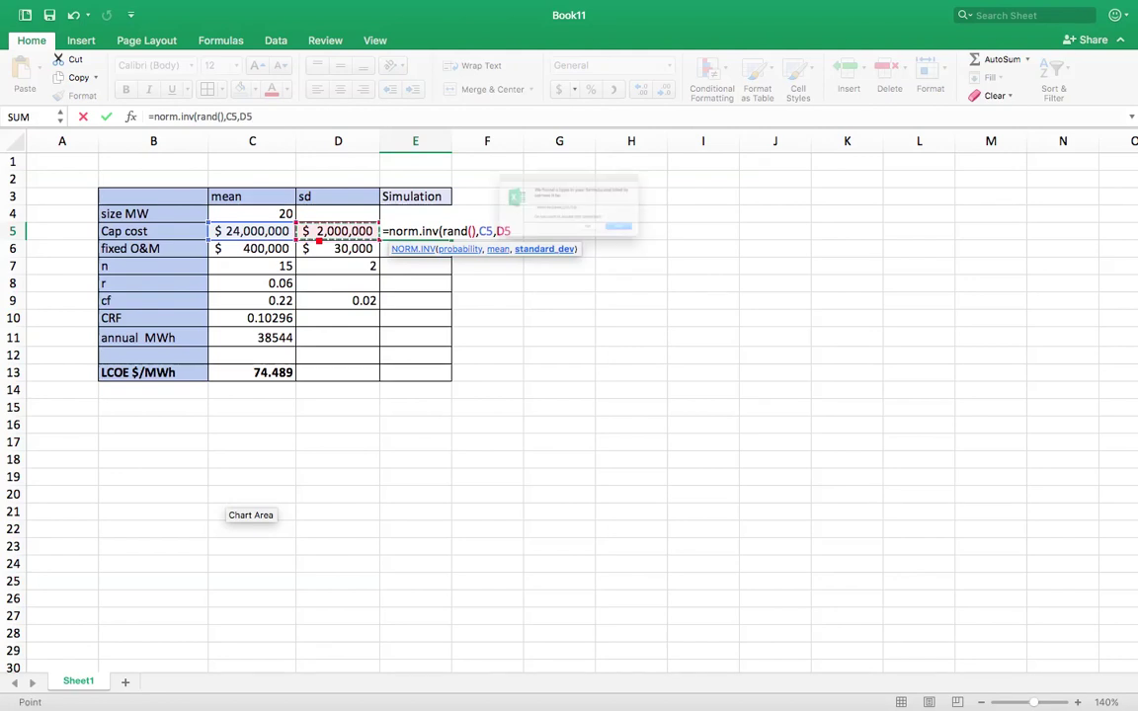
key("Return")
left_click(689, 257)
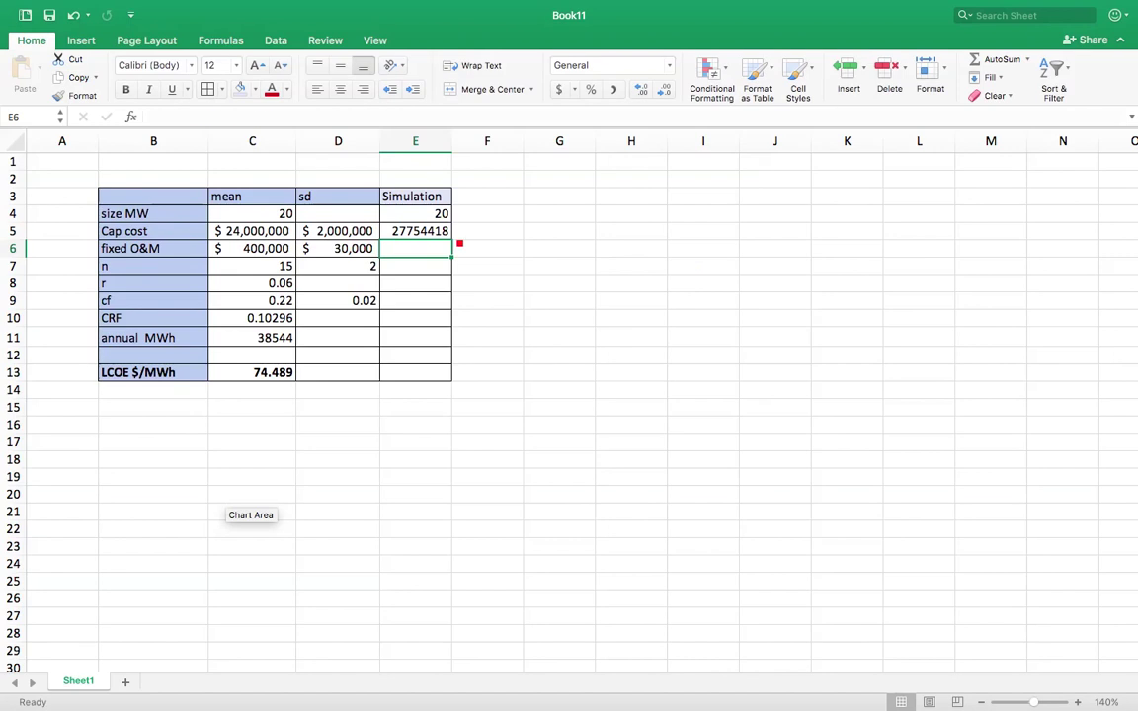
left_click(442, 237)
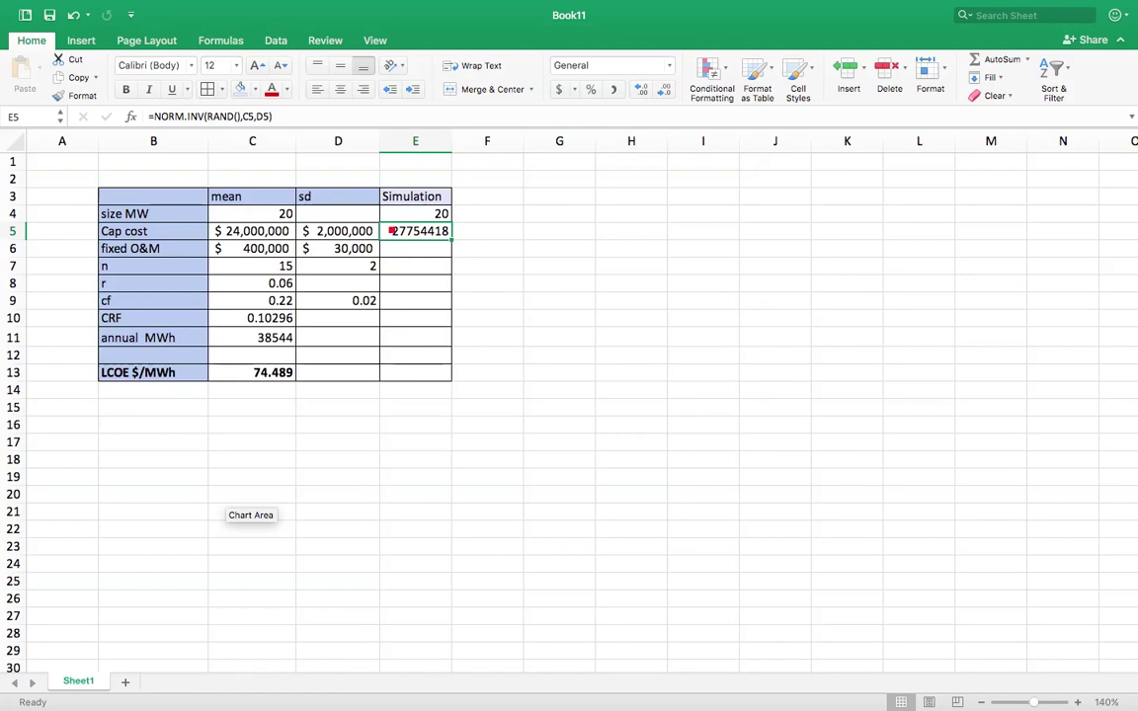
- Fill the random-draw formula from E5 down through E7 for fixed O&M and n
left_click(442, 249)
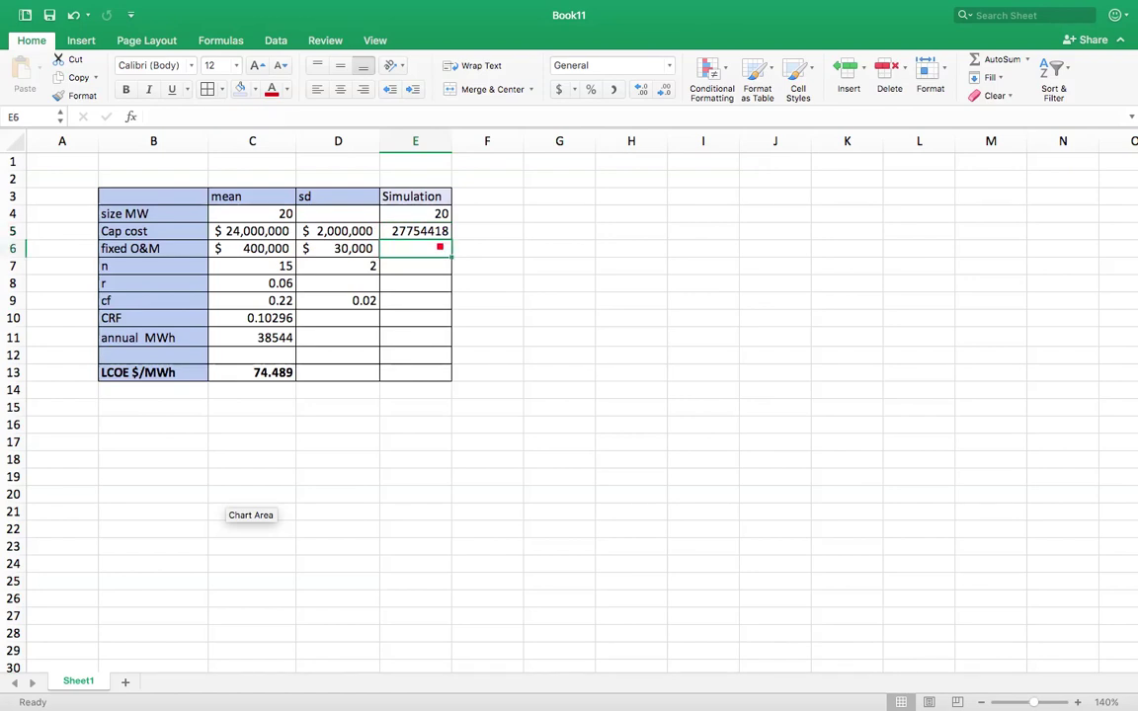
left_click(443, 235)
left_click_drag(454, 242, 442, 285)
- Set the simulated interest rate in E8 to 0.06
left_click(441, 286)
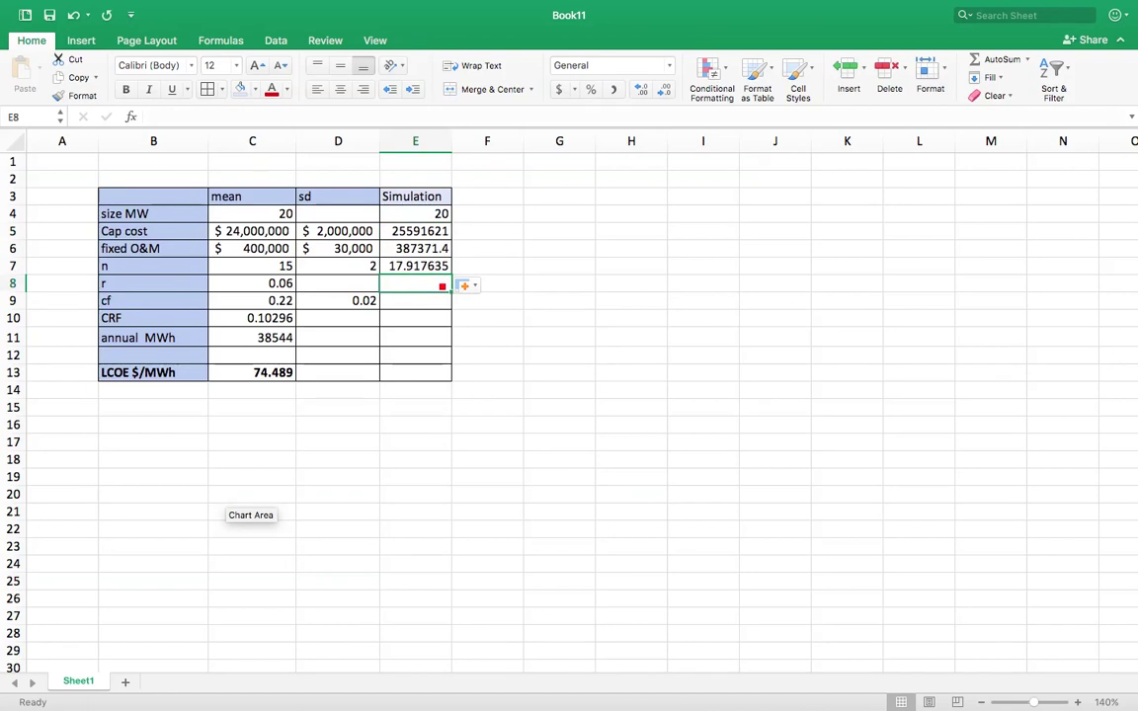
type(".06")
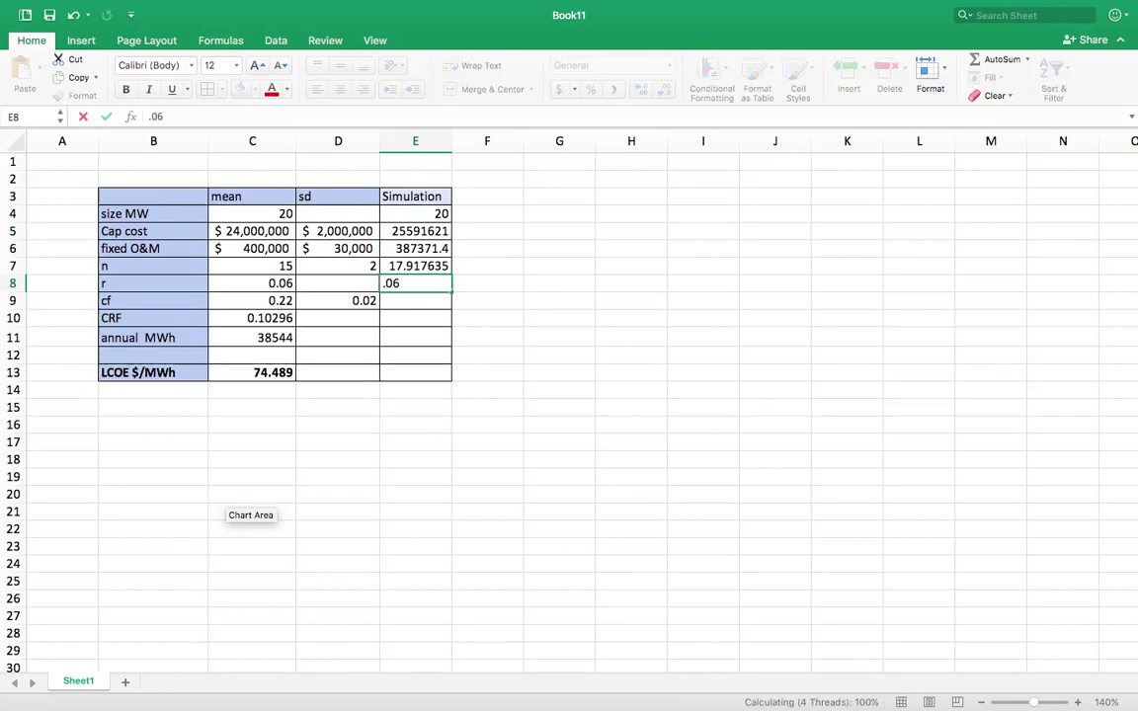
key("Return")
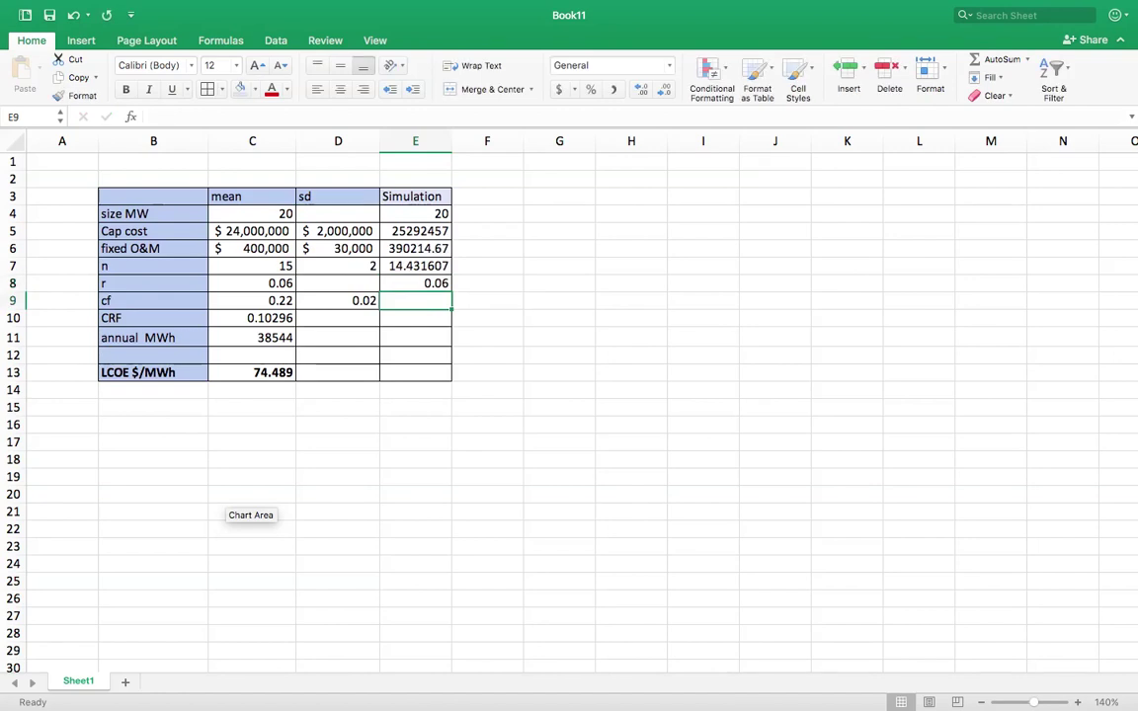
- Copy the random-draw formula from E7 into E9 for the capacity factor
left_click(435, 269)
key("super+c")
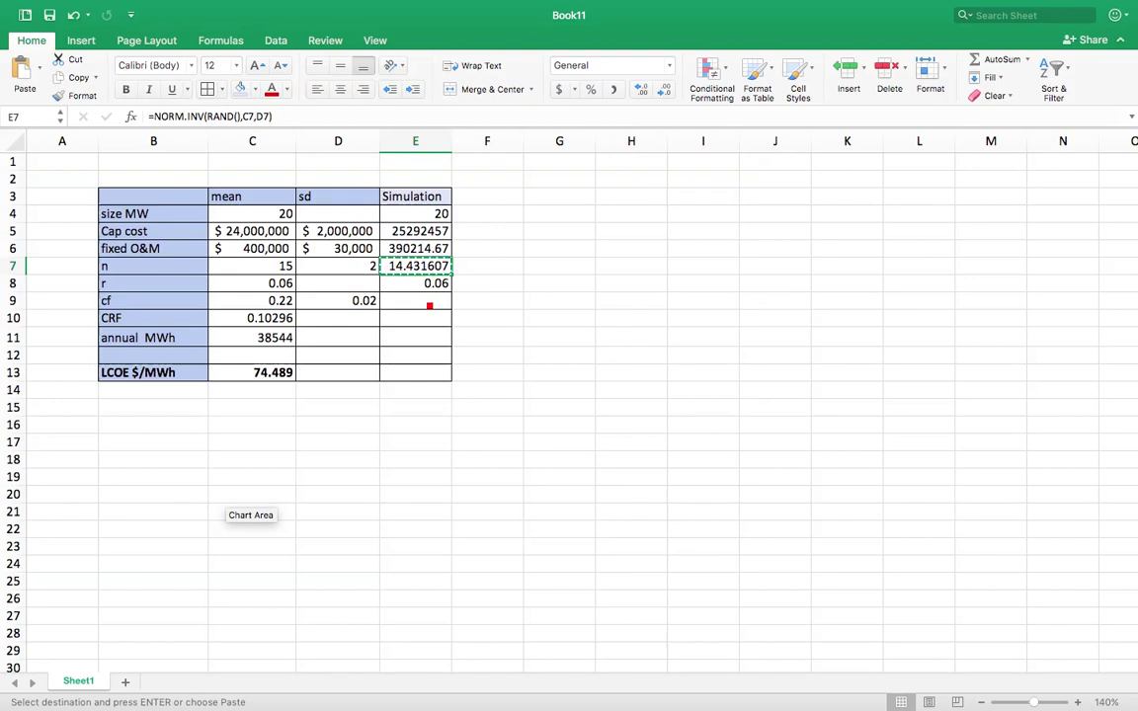
left_click(430, 306)
key("Return")
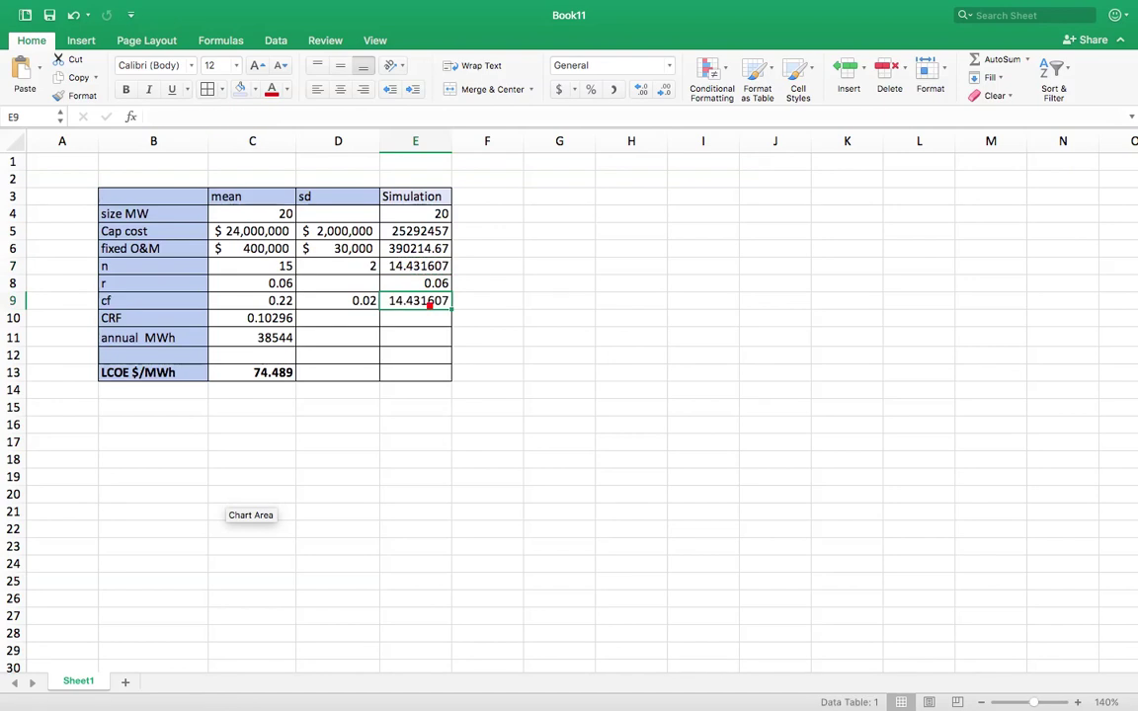
key("super+v")
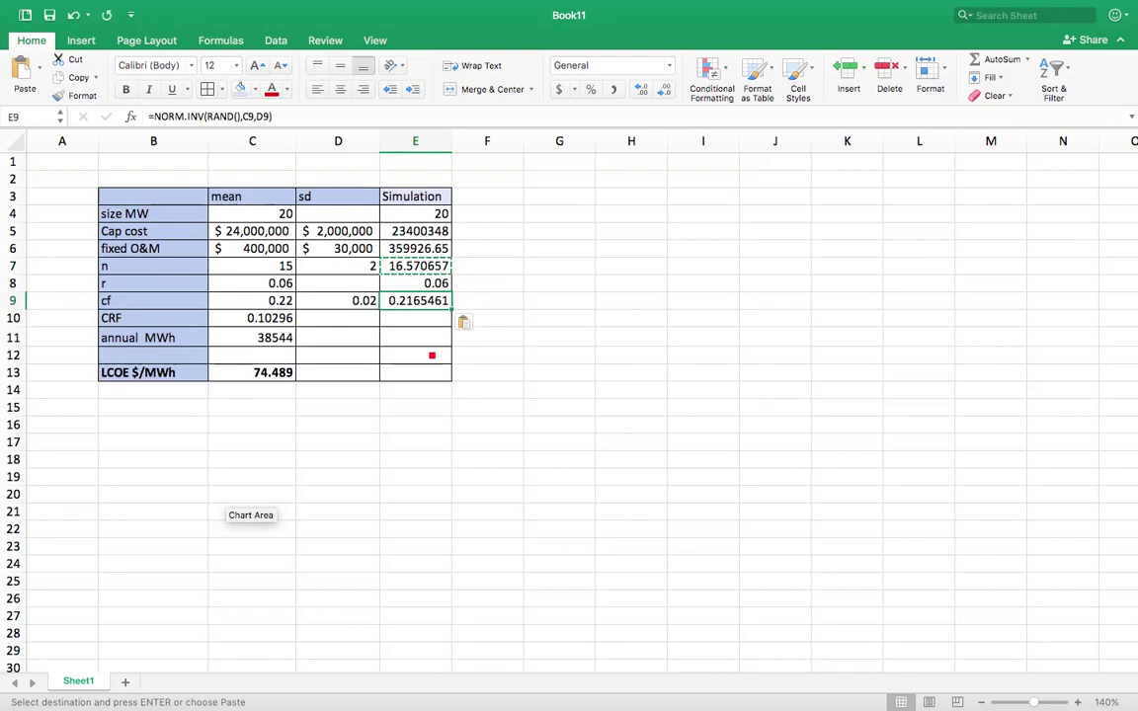
left_click(427, 324)
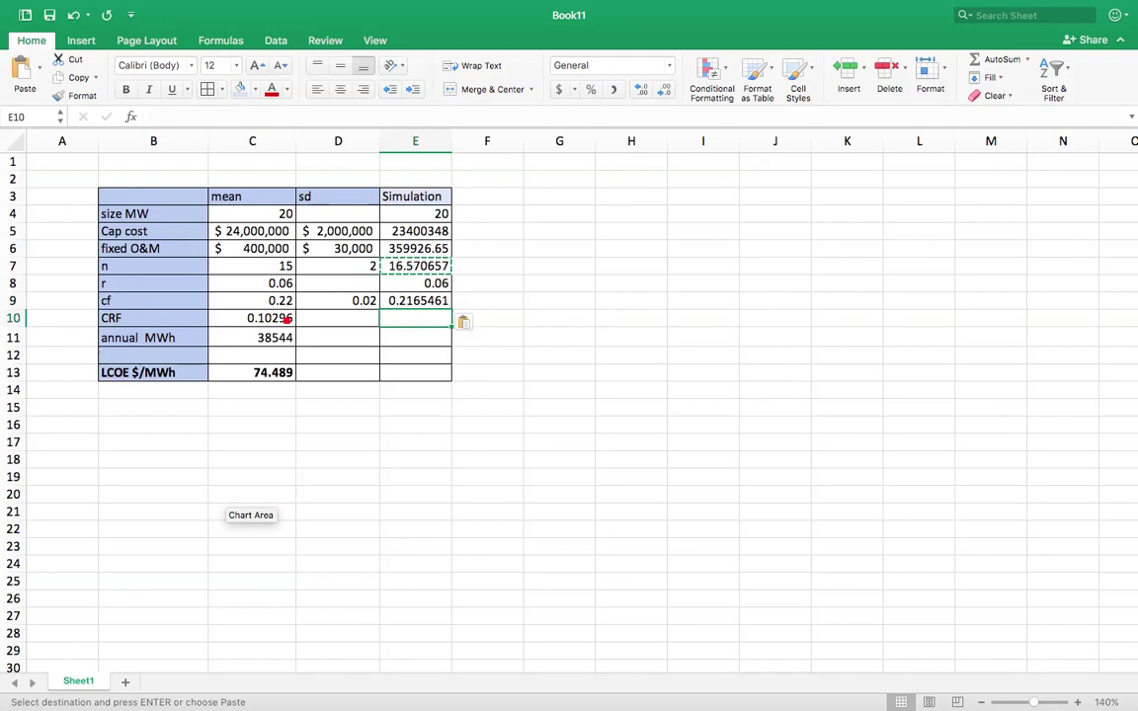
left_click(278, 319)
- Extend the CRF, annual MWh and LCOE formulas to column E, clearing D10, D11 and D13
left_click_drag(297, 331, 432, 330)
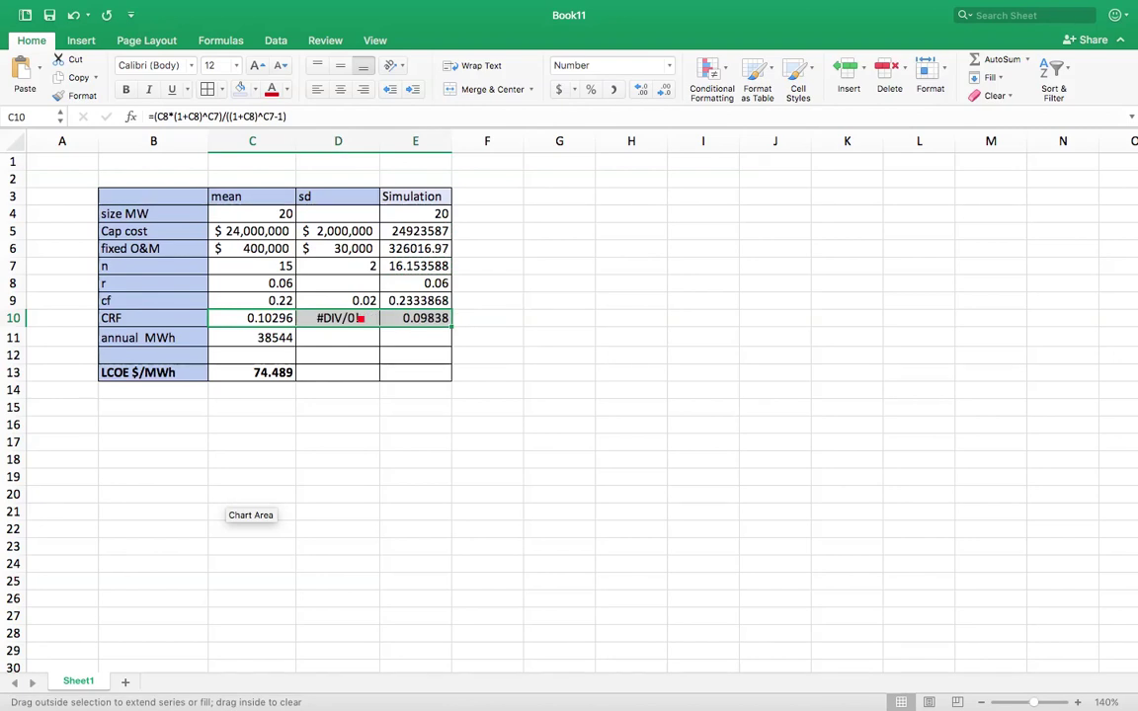
left_click(361, 318)
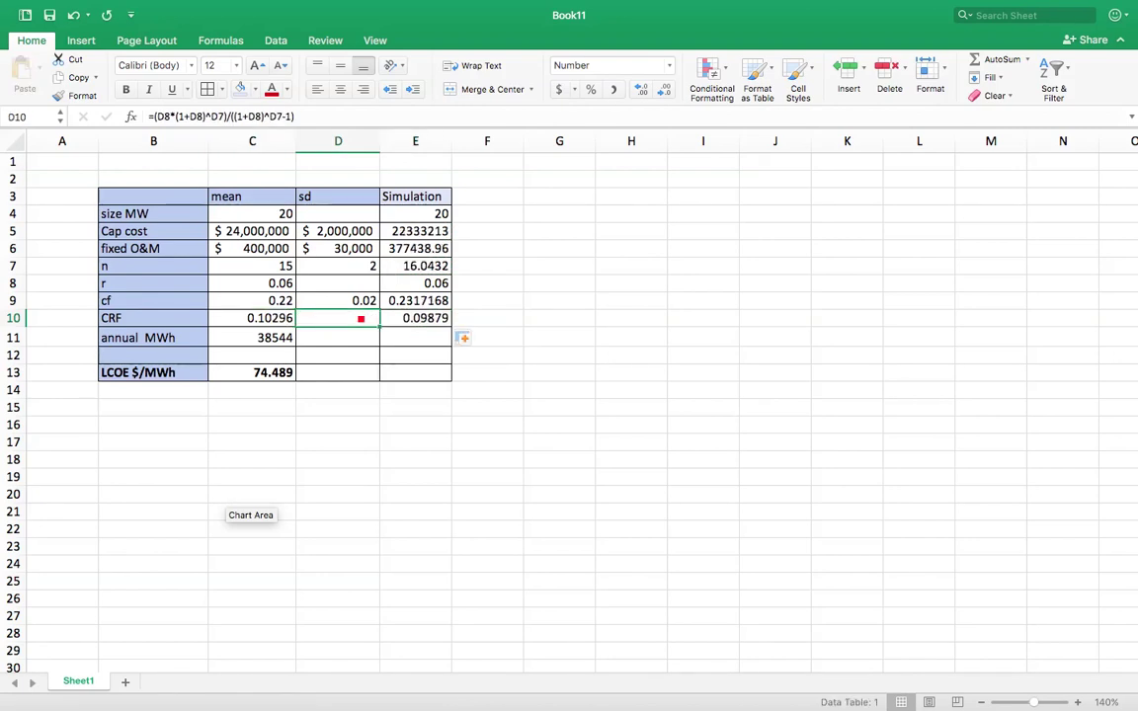
key("Delete")
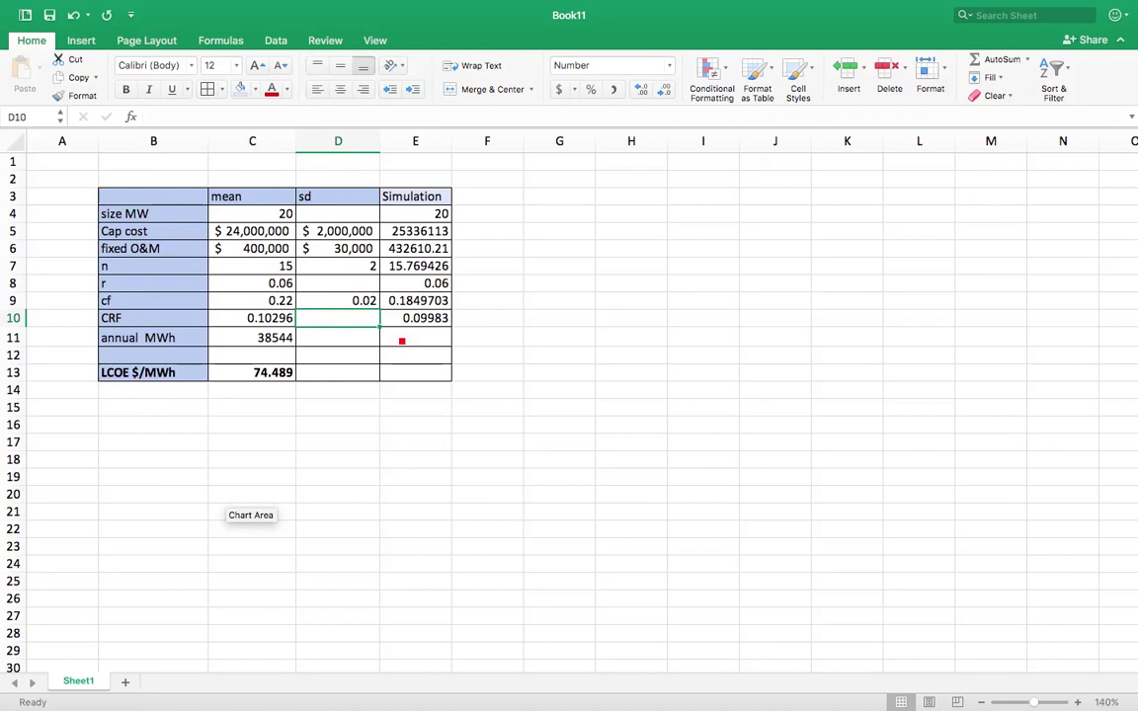
left_click(252, 338)
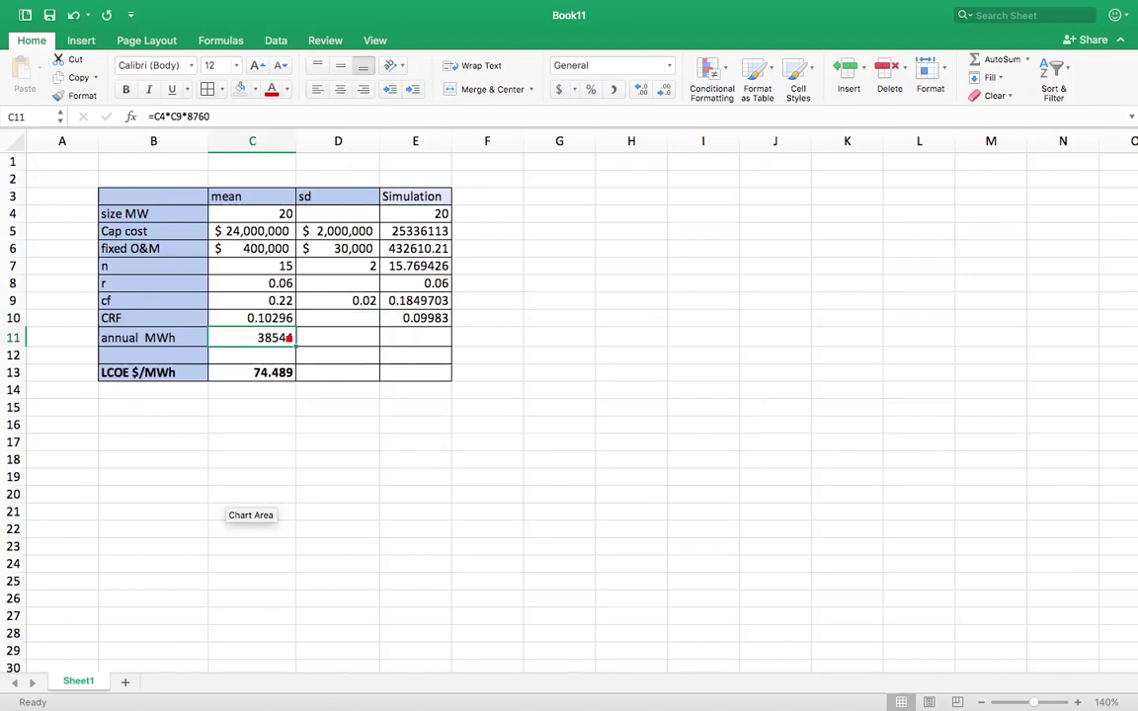
left_click_drag(297, 351, 300, 351)
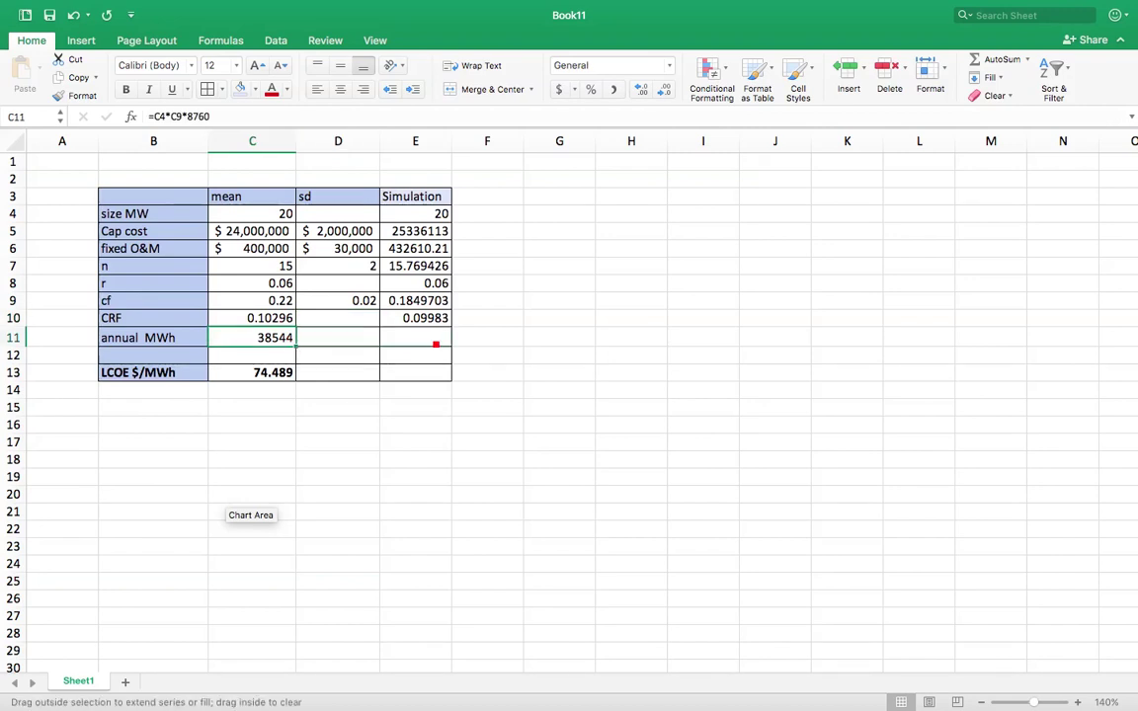
left_click_drag(436, 343, 362, 341)
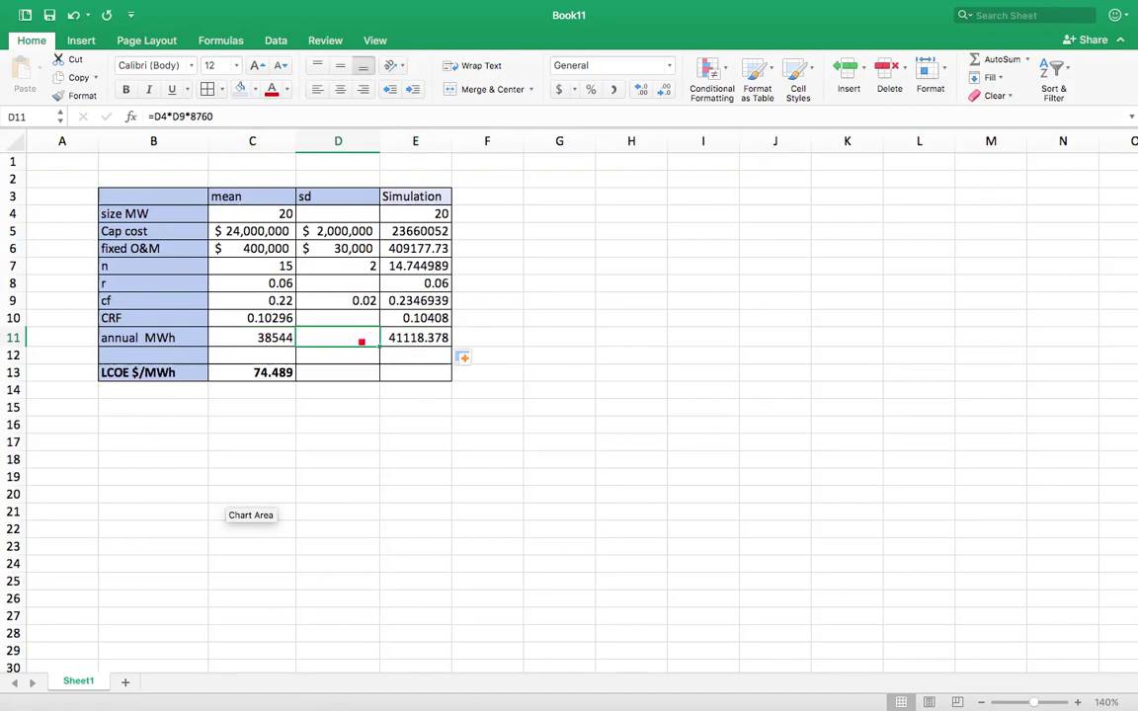
key("Delete")
left_click(414, 375)
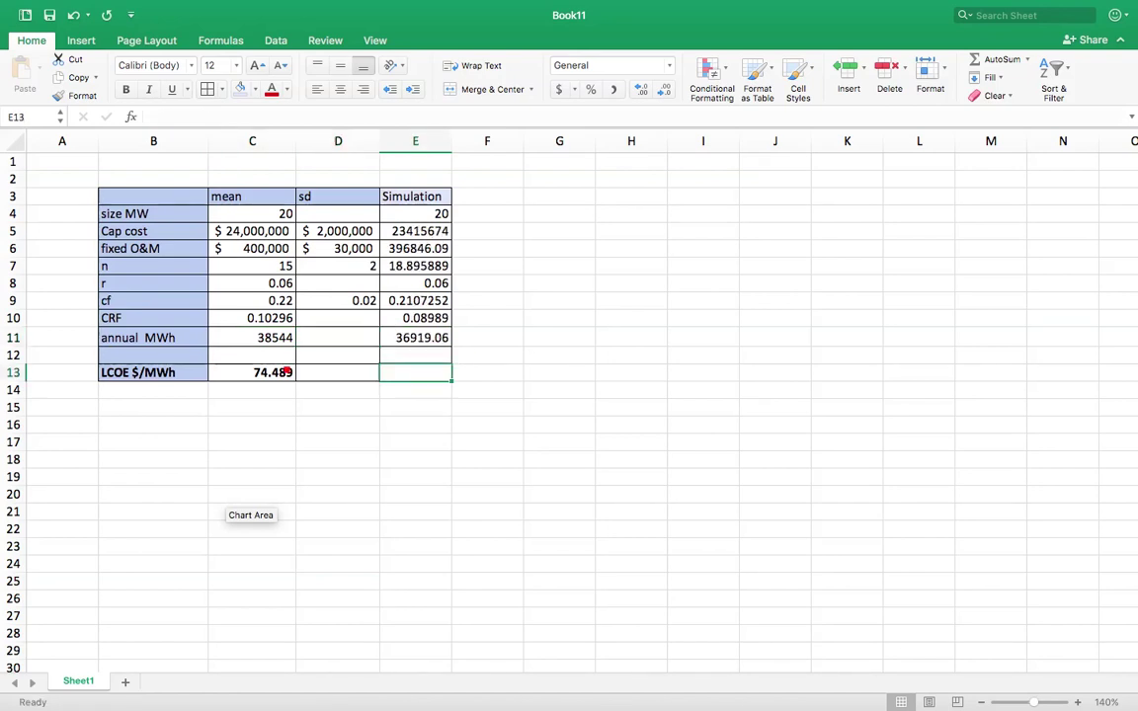
left_click(278, 376)
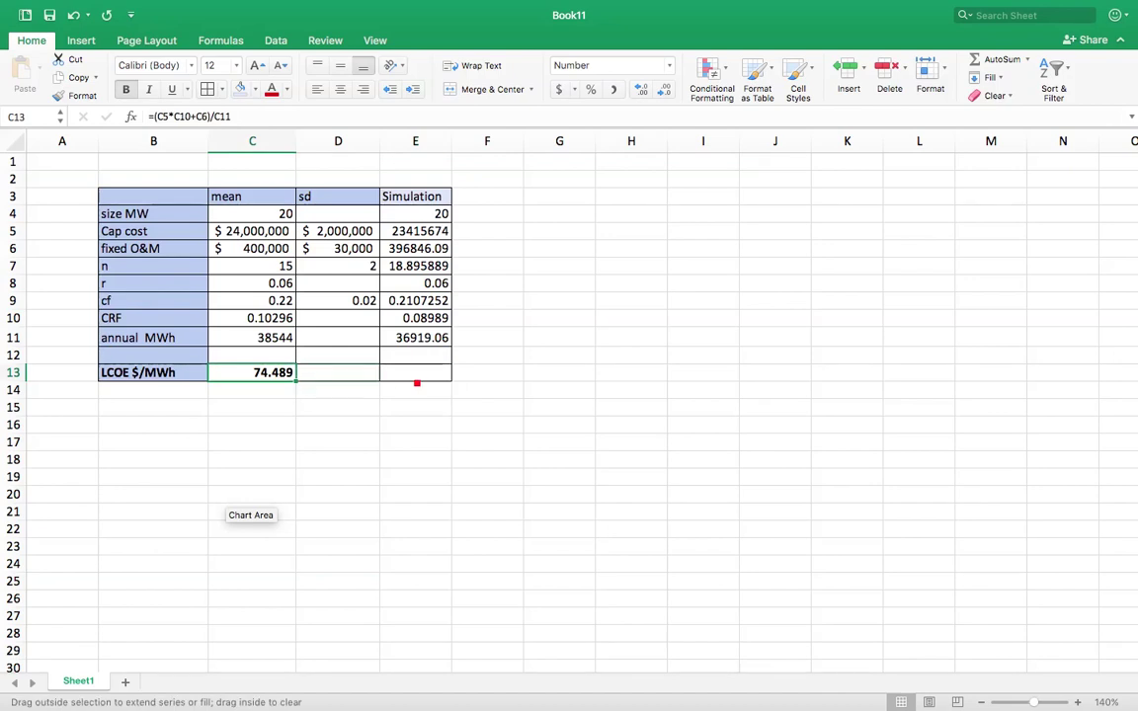
left_click_drag(423, 382, 419, 379)
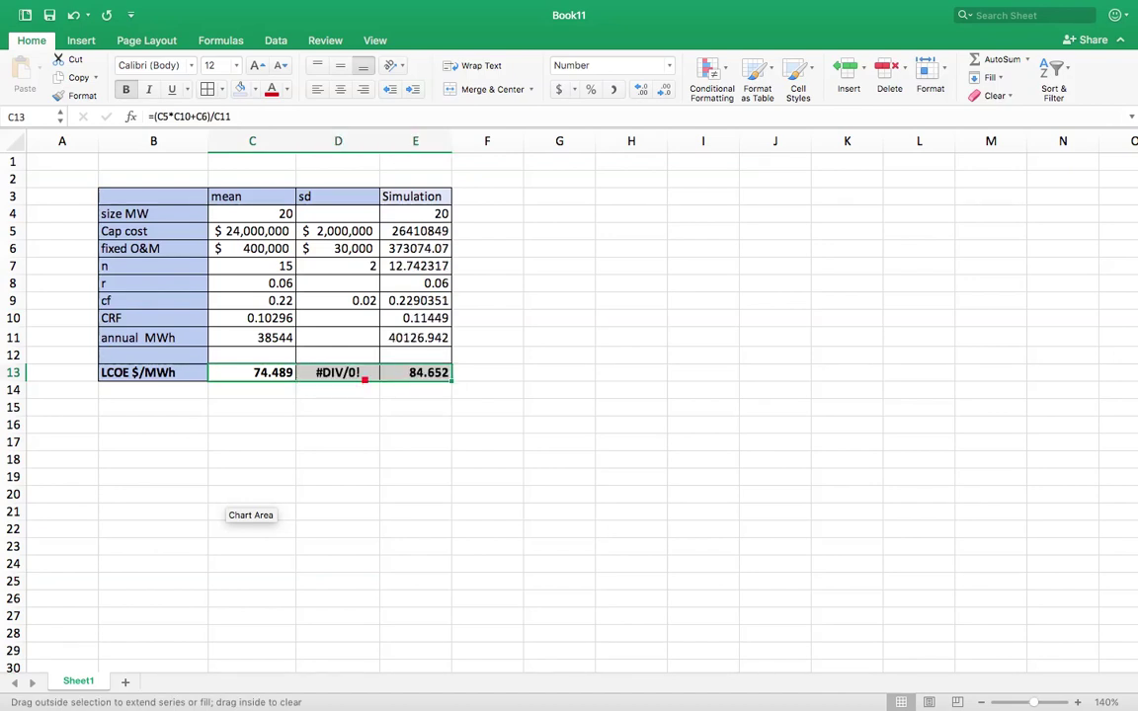
left_click(365, 380)
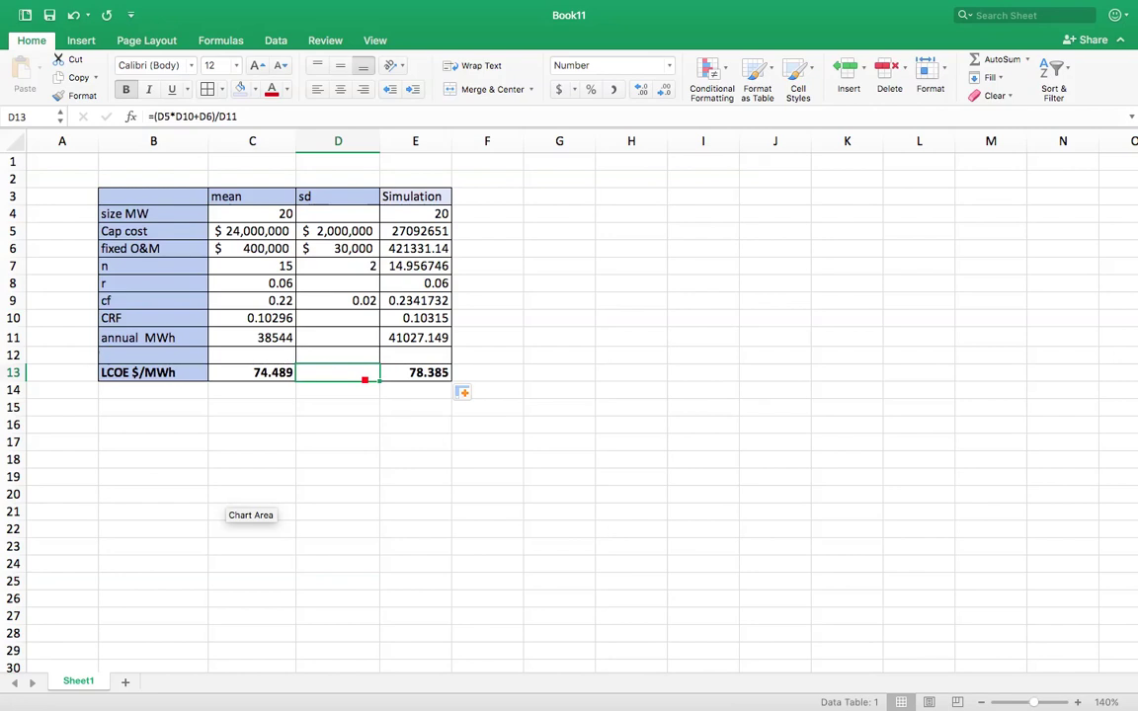
left_click(422, 371)
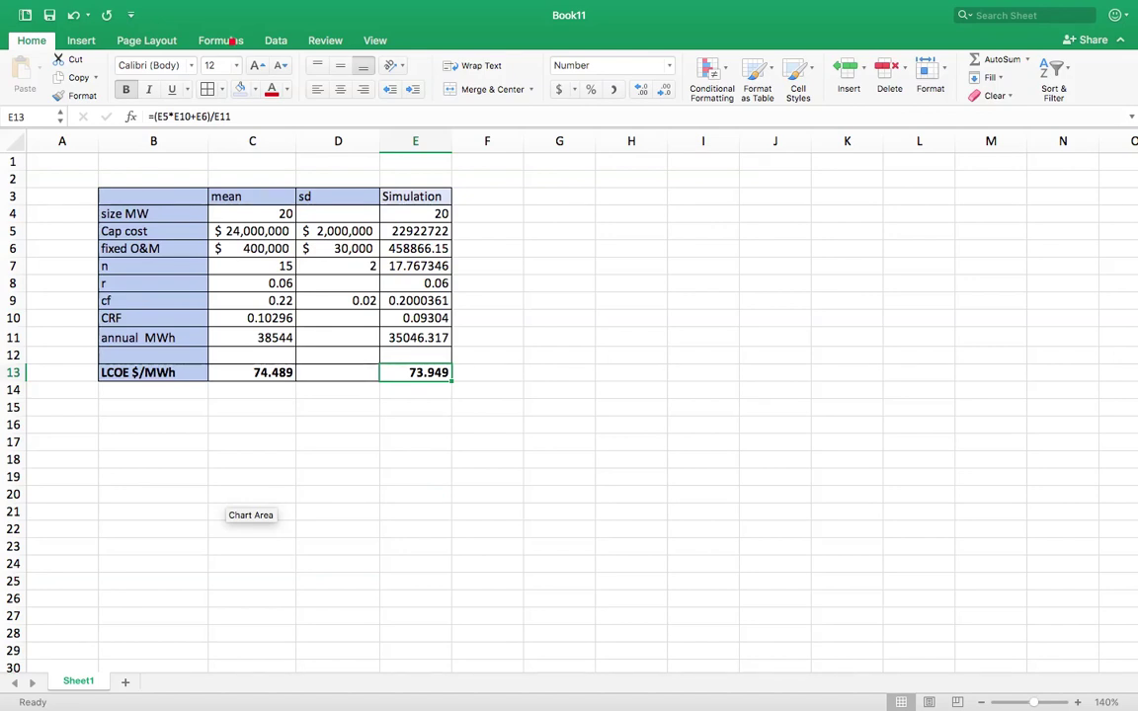
left_click(211, 40)
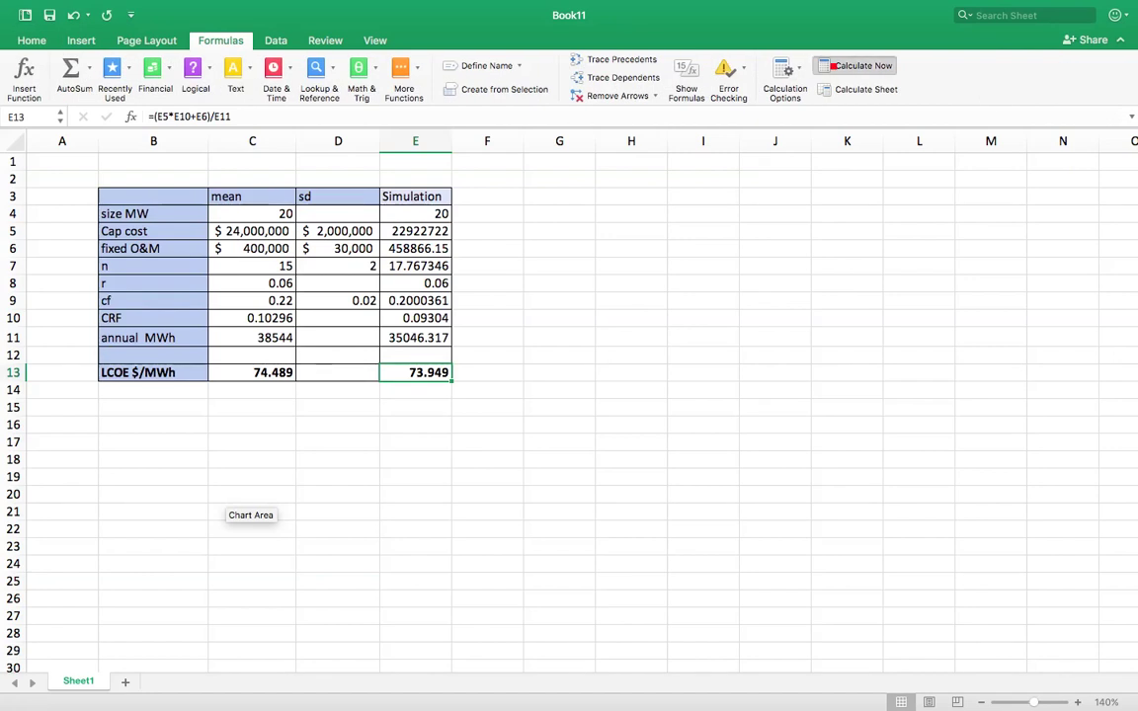
left_click(833, 65)
left_click(833, 65)
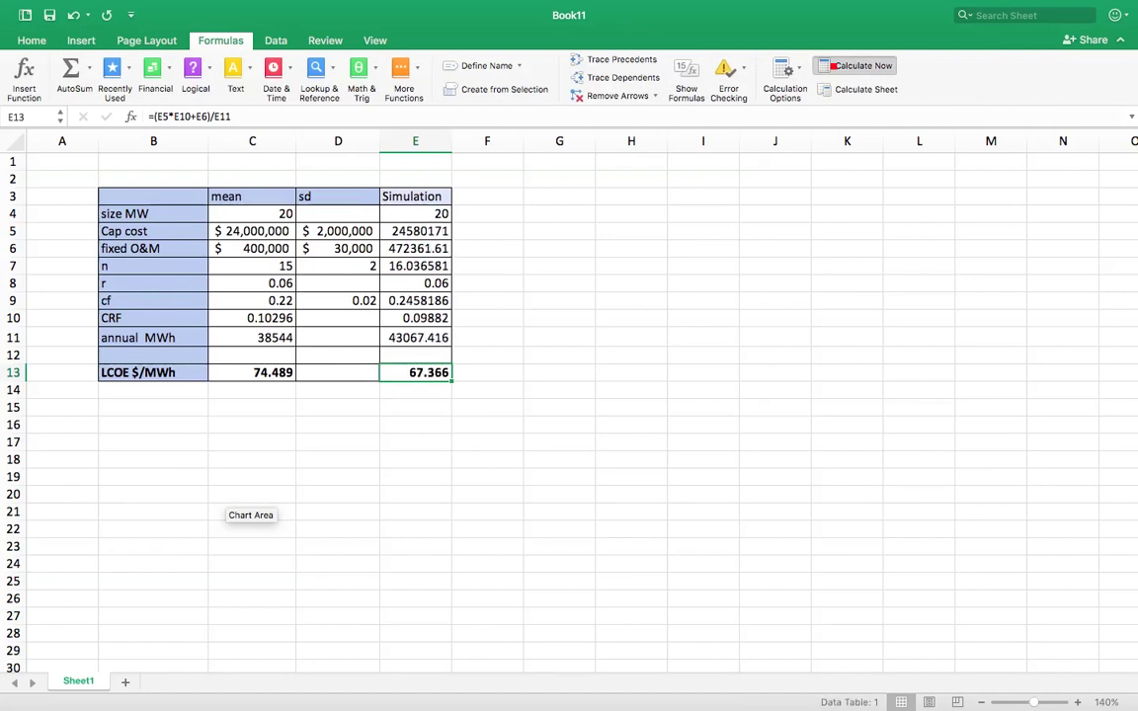
left_click(833, 65)
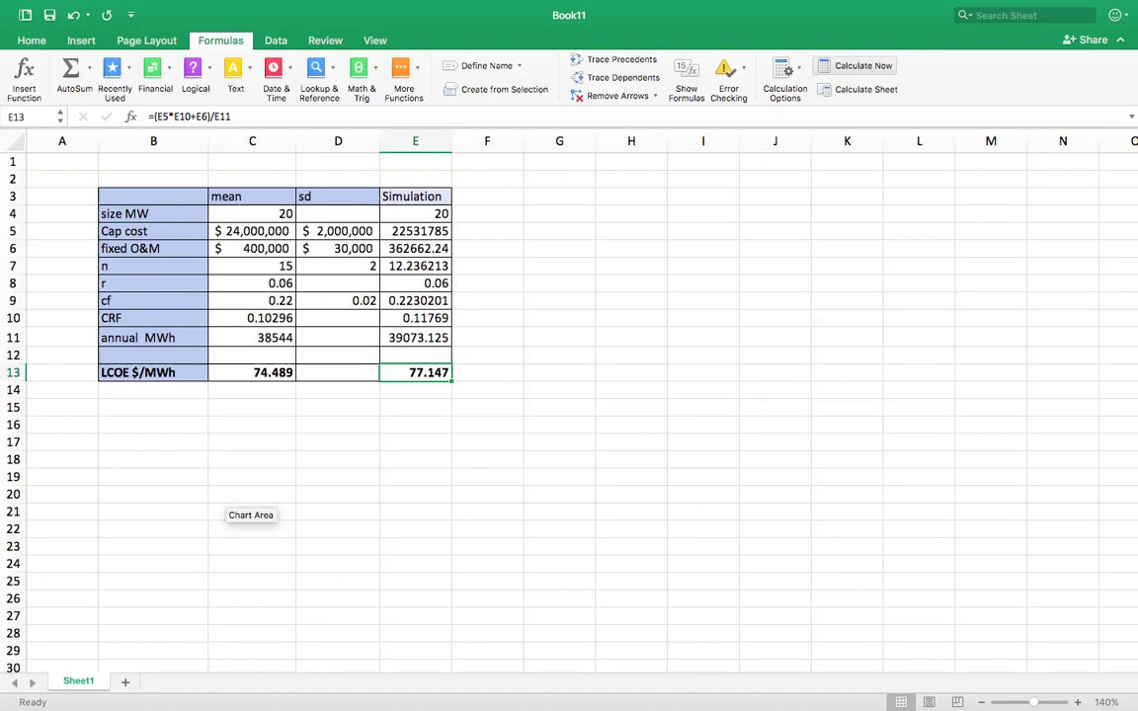
left_click(854, 66)
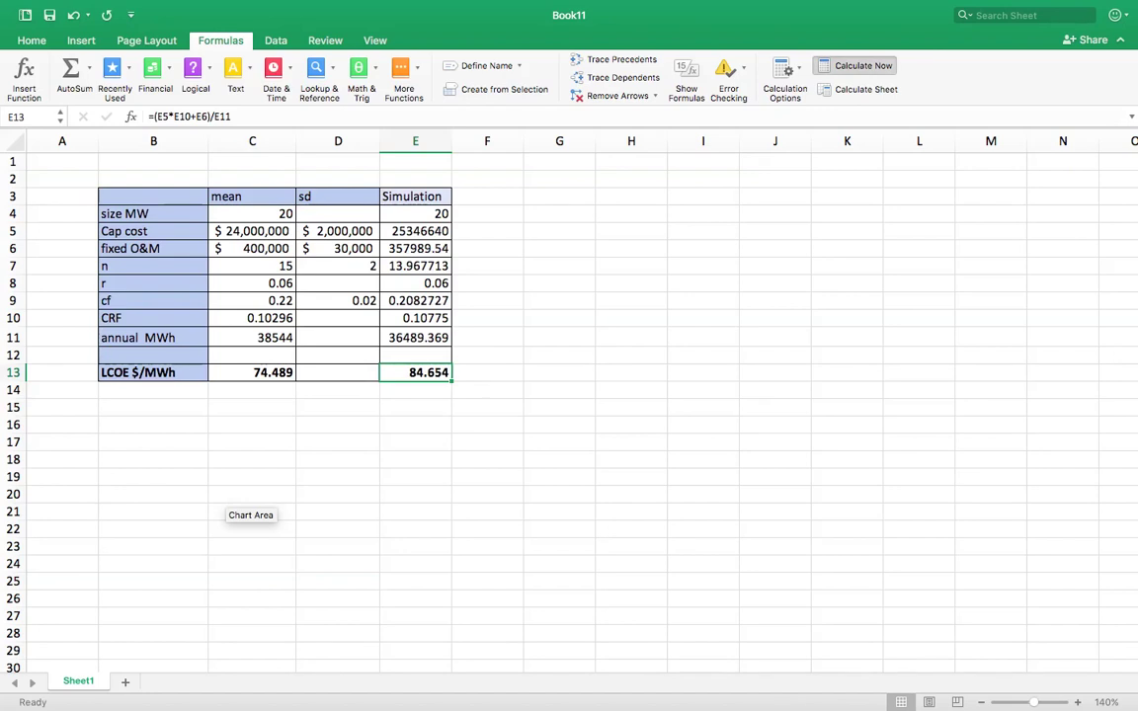
left_click(854, 65)
left_click(854, 65)
left_click(853, 65)
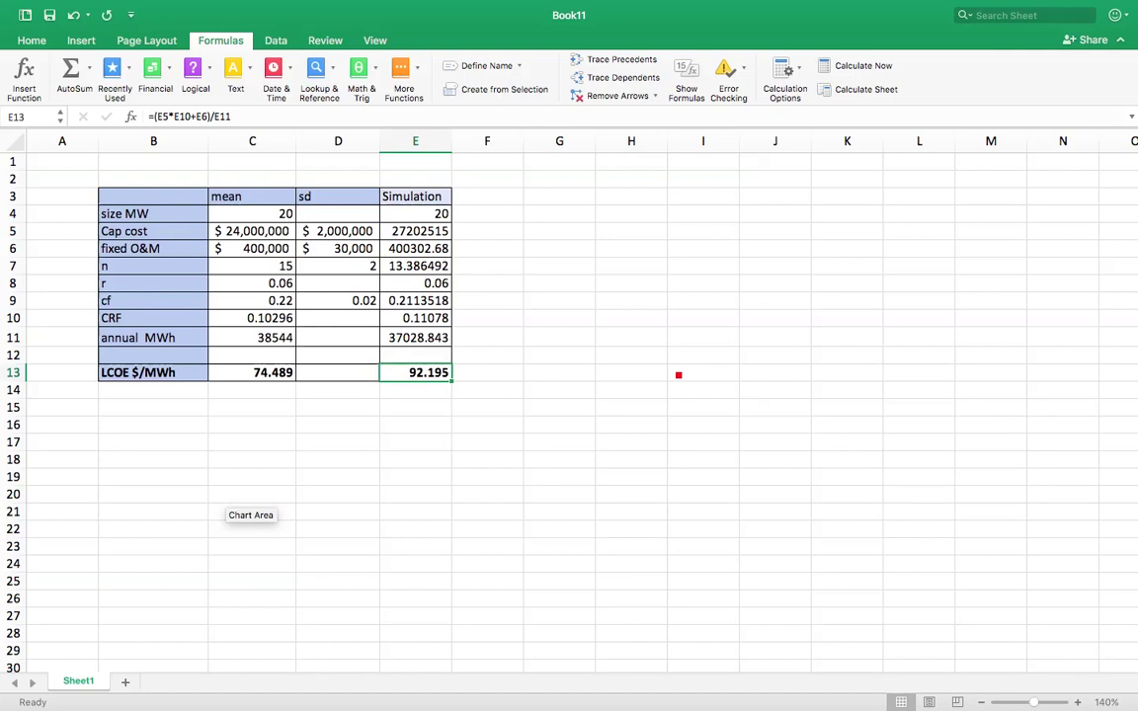
left_click(678, 375)
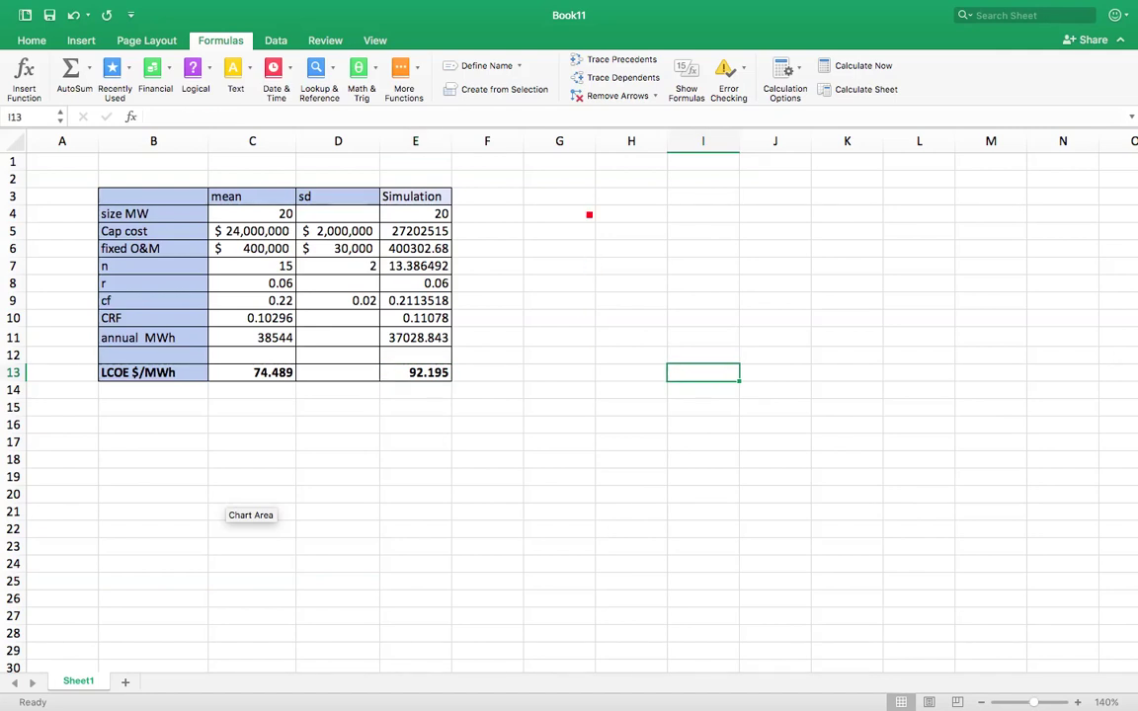
- Type the header 'Trial' in G2 and 1 in G3
left_click(587, 186)
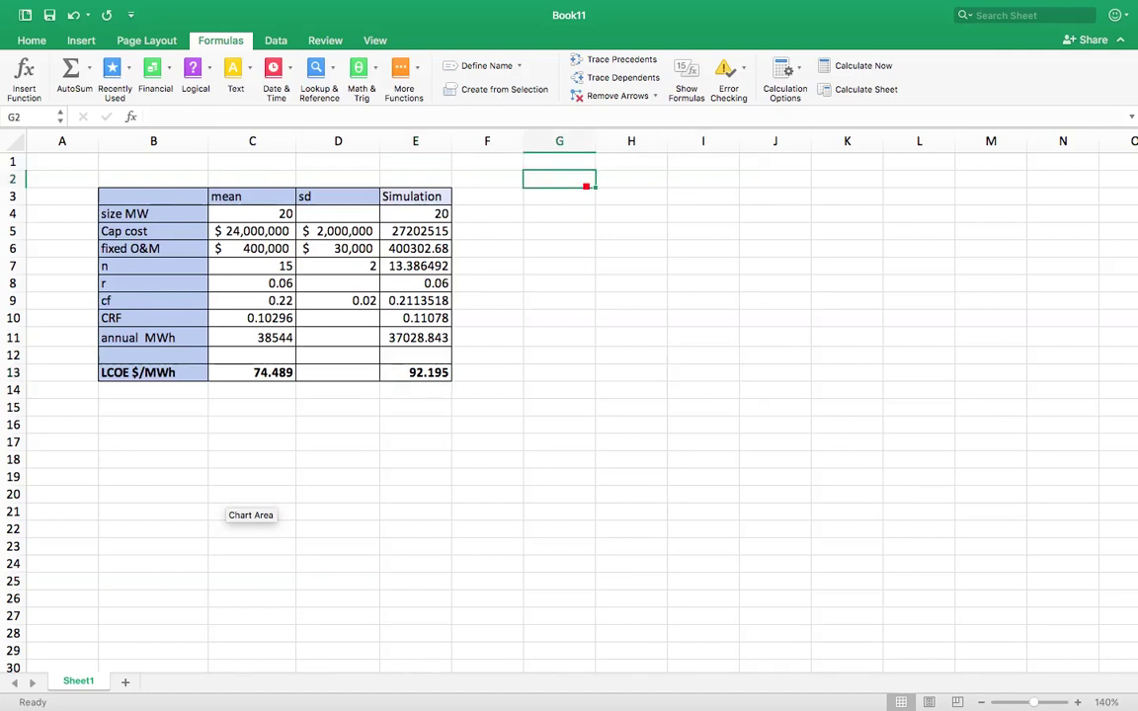
type("Trial")
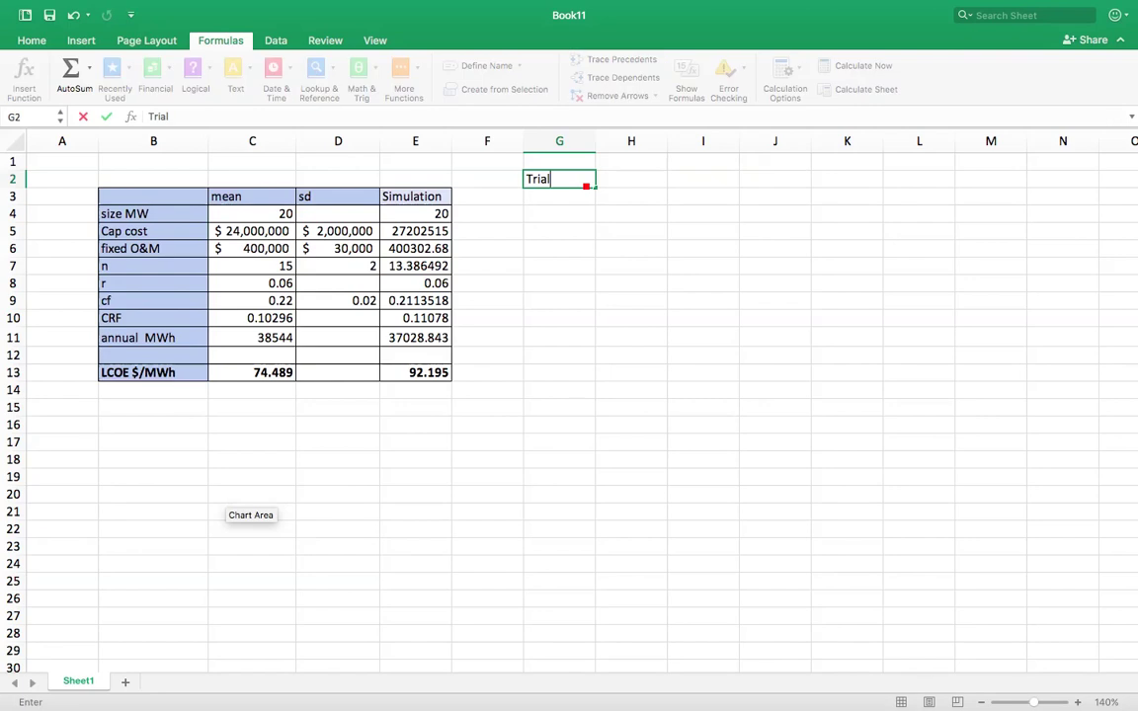
key("Return")
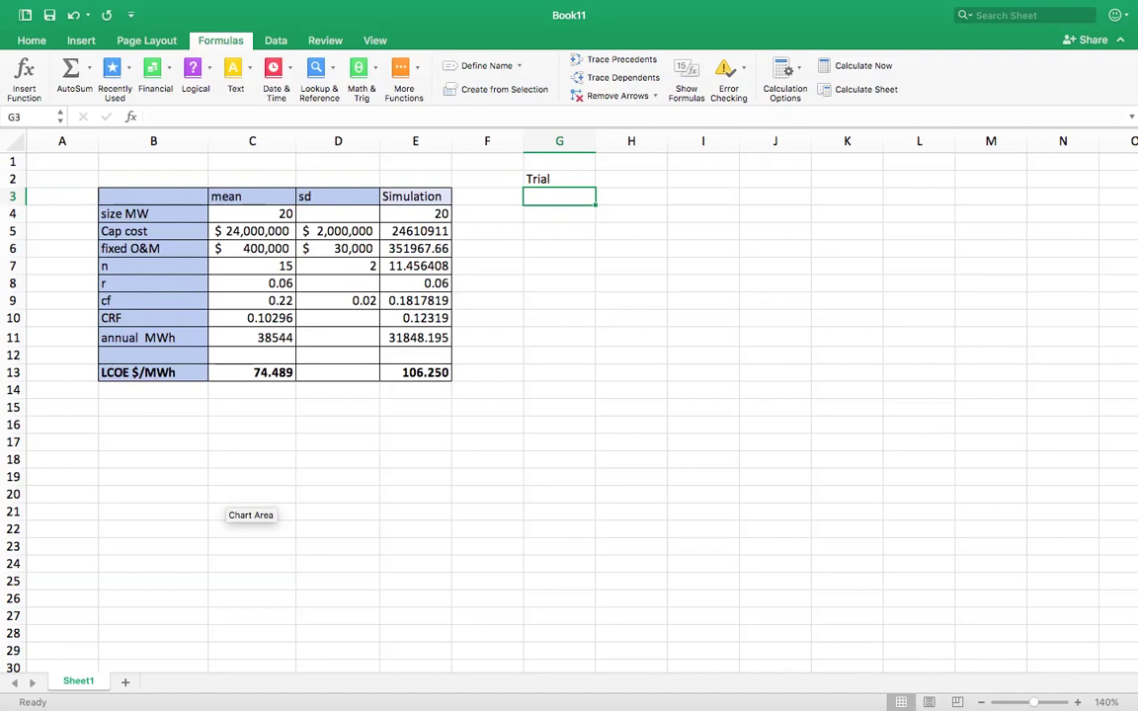
type("1")
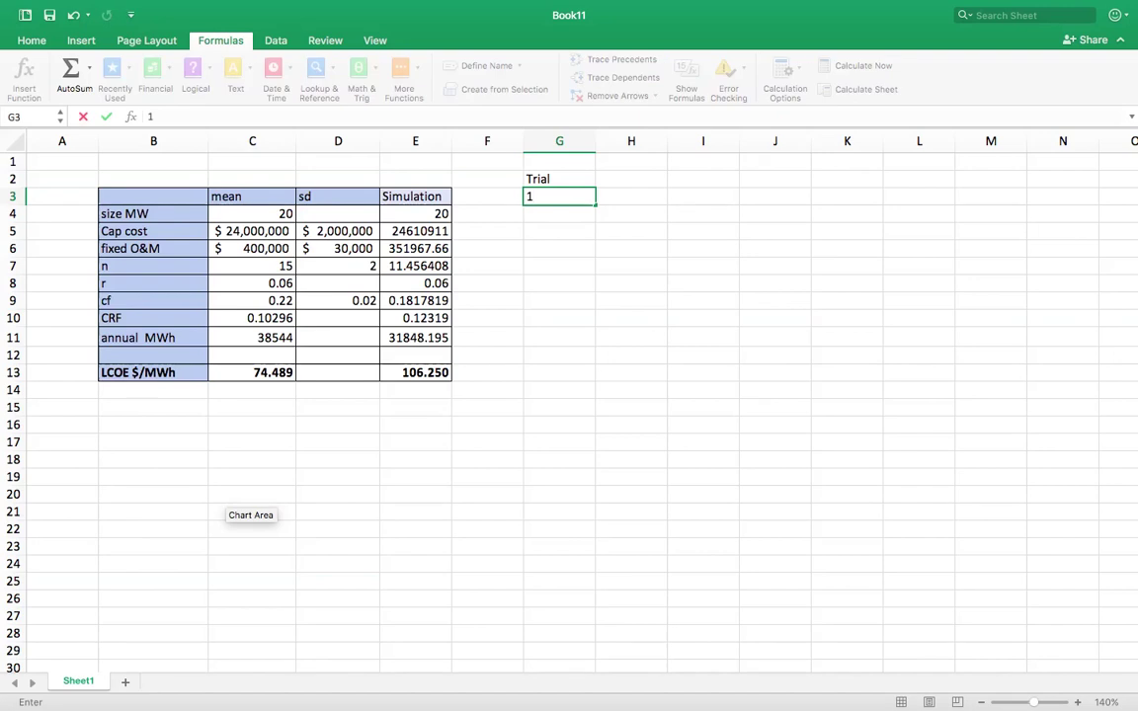
key("Return")
- Fill a series down the column from 1 with stop value 500
left_click(559, 197)
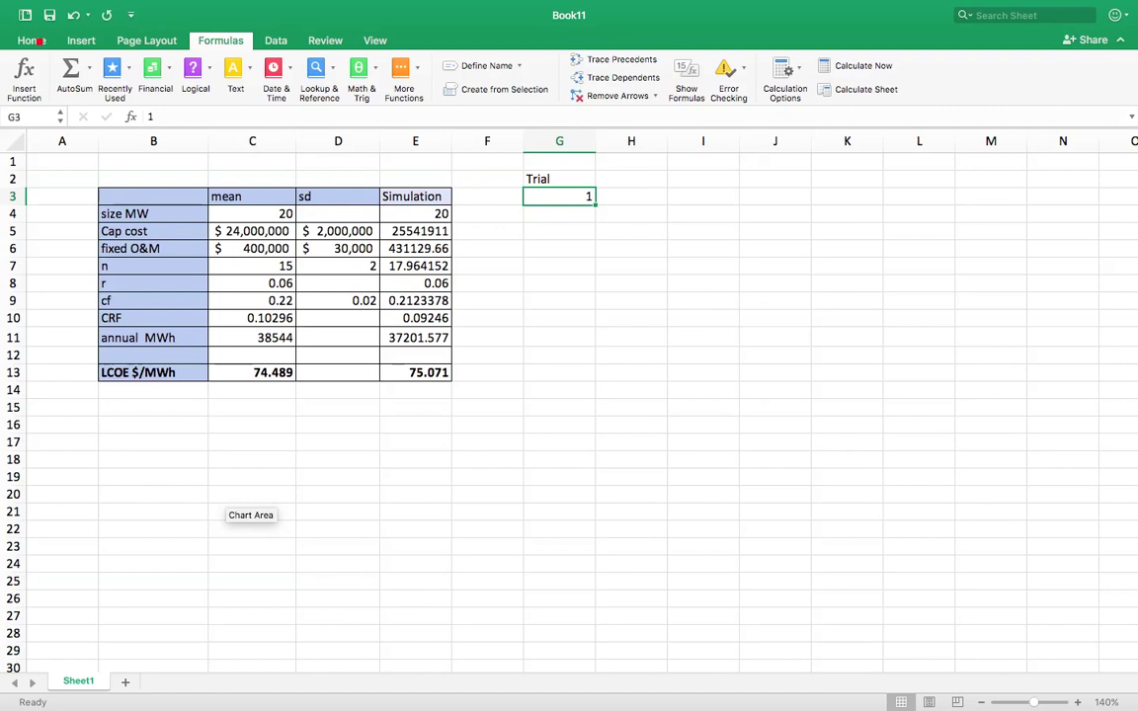
left_click(39, 40)
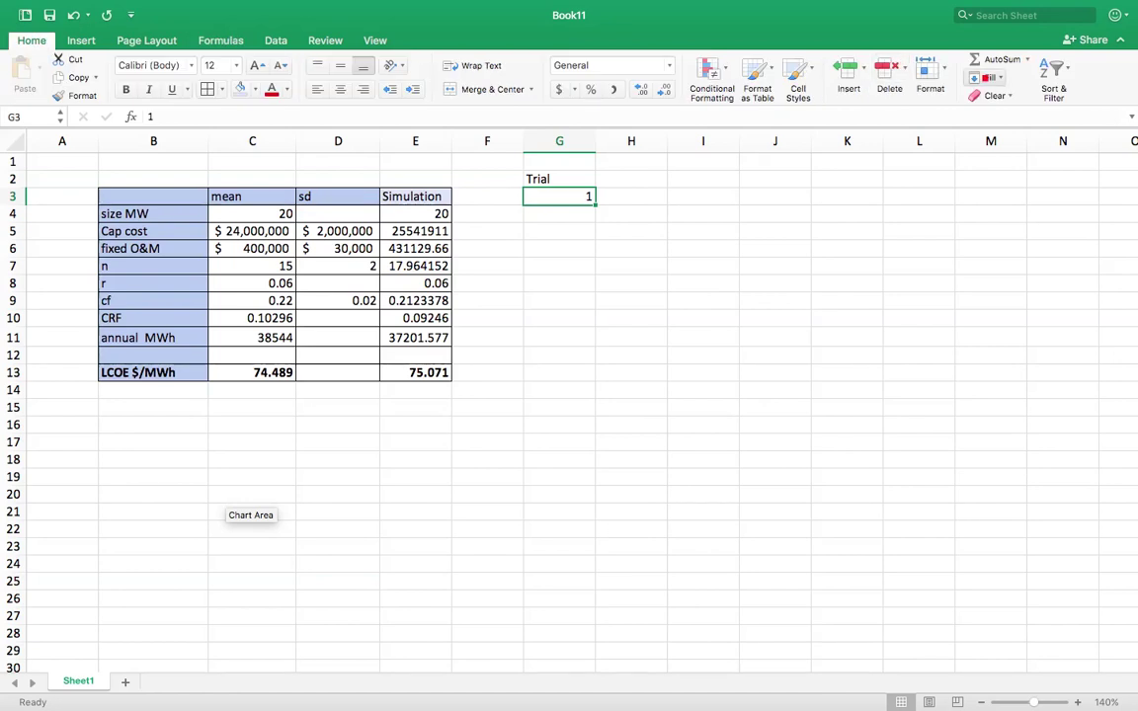
left_click(989, 77)
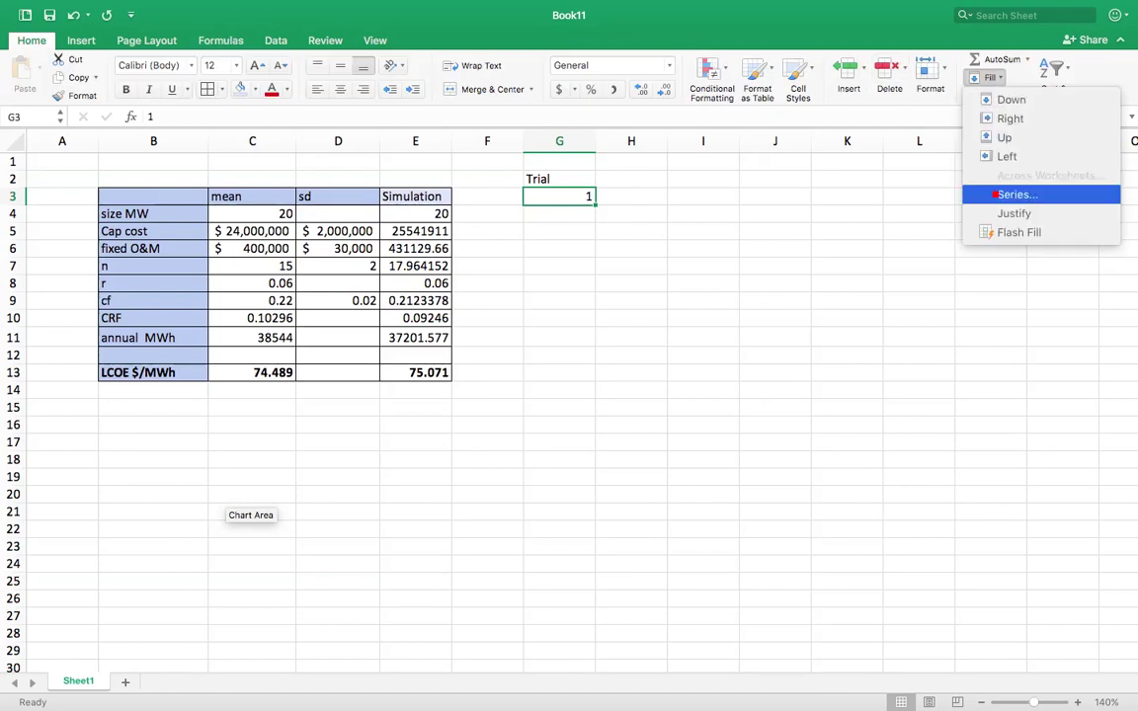
left_click(995, 194)
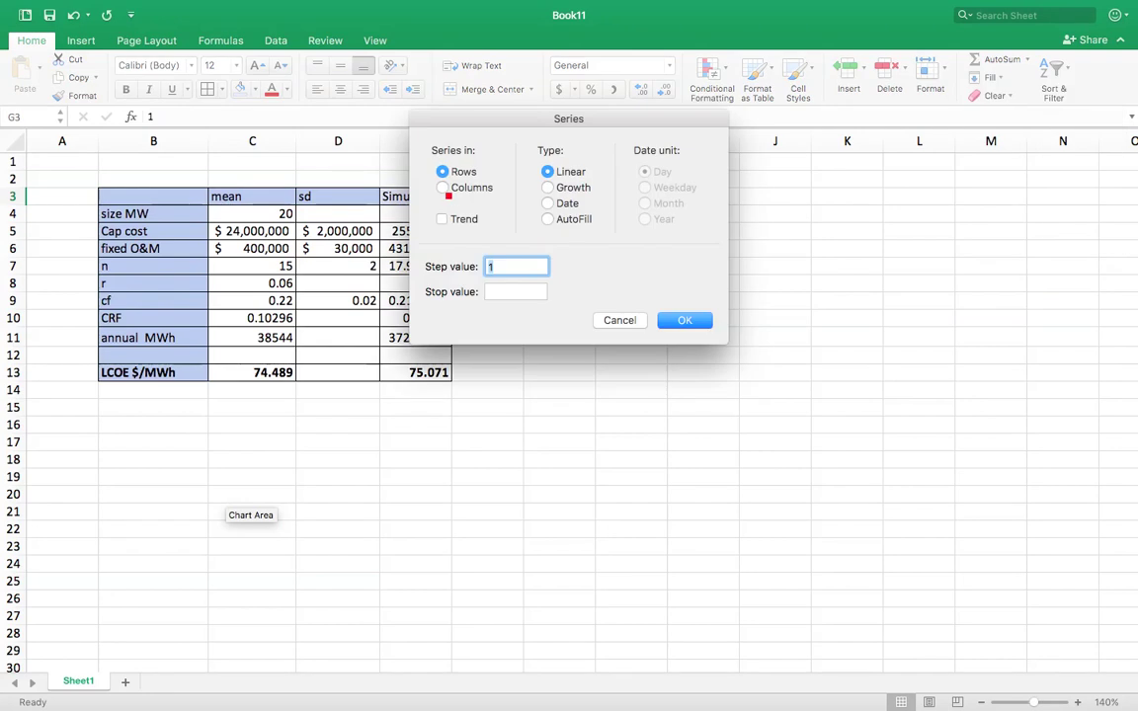
left_click(504, 292)
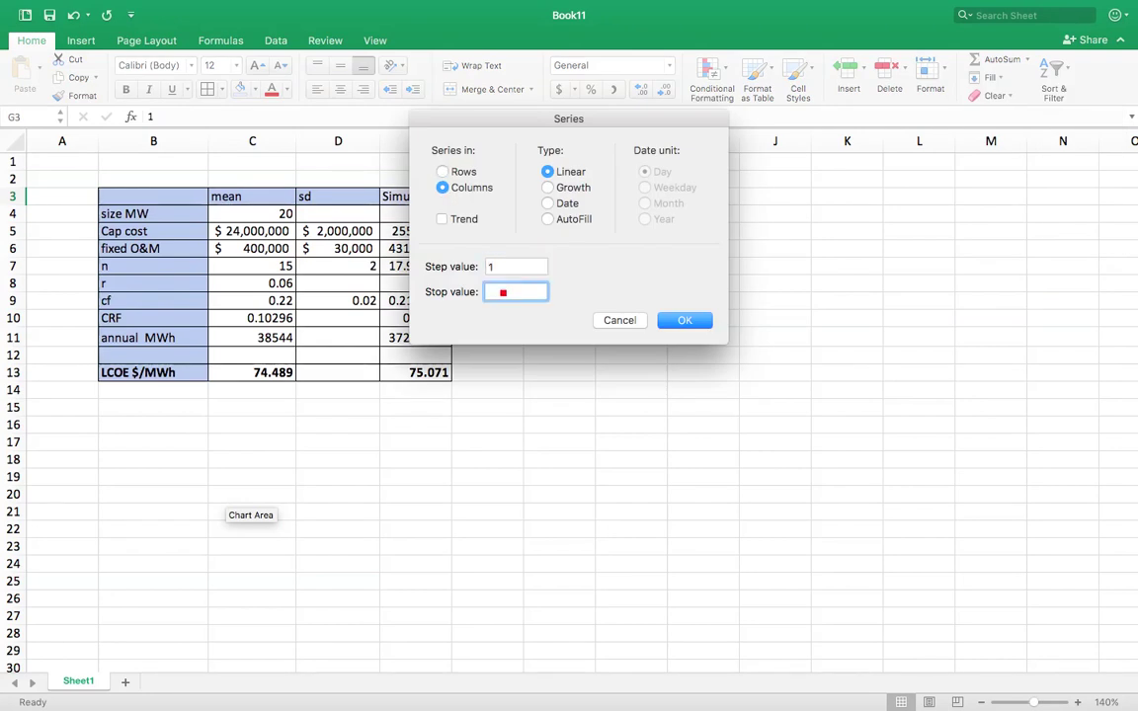
type("500")
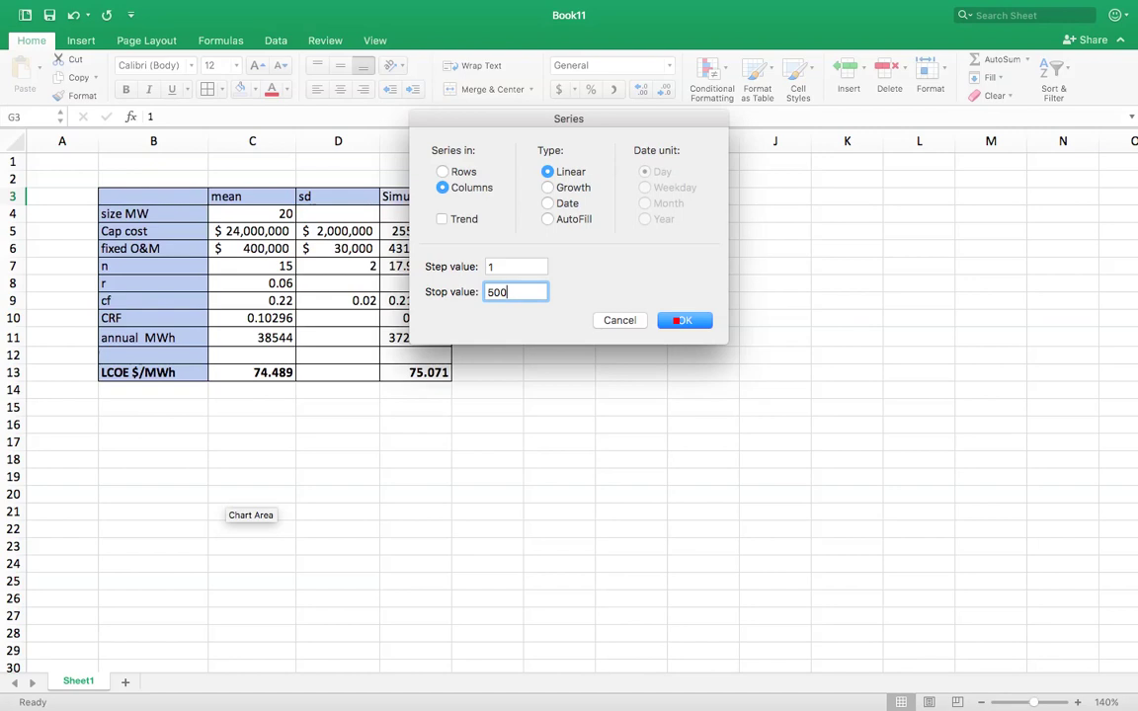
left_click(676, 321)
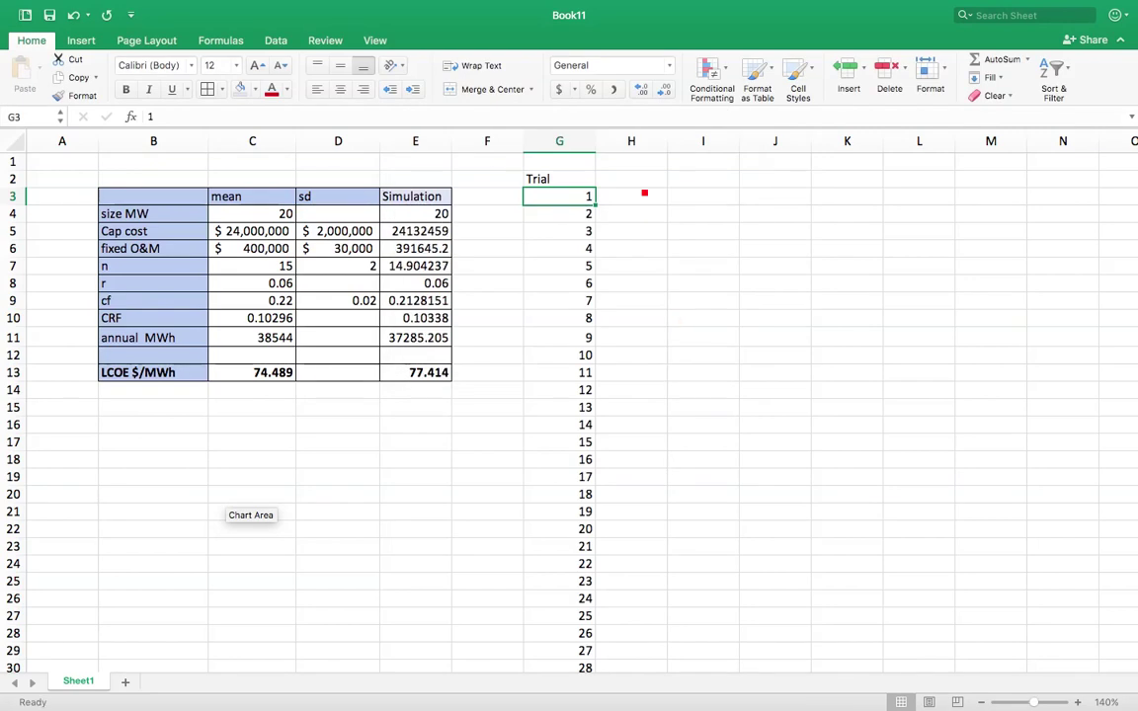
- Add the header 'LCOE' in H2 and link H3 to E13 with =E13
left_click(643, 183)
type("LCOE")
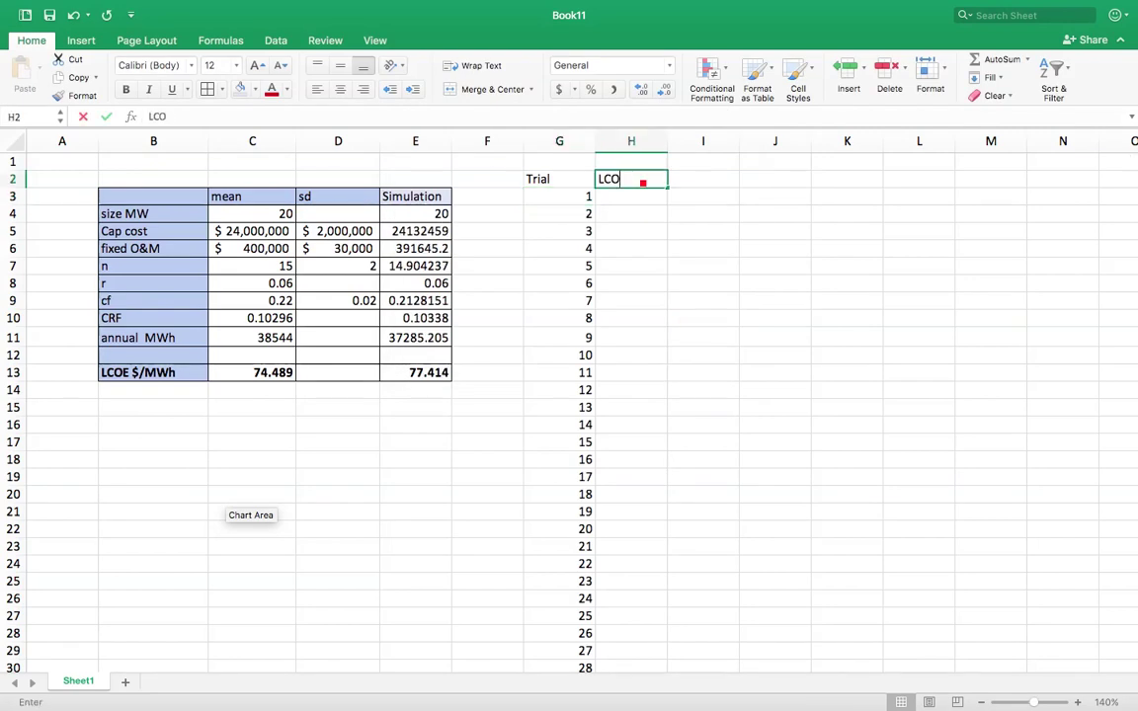
left_click(641, 198)
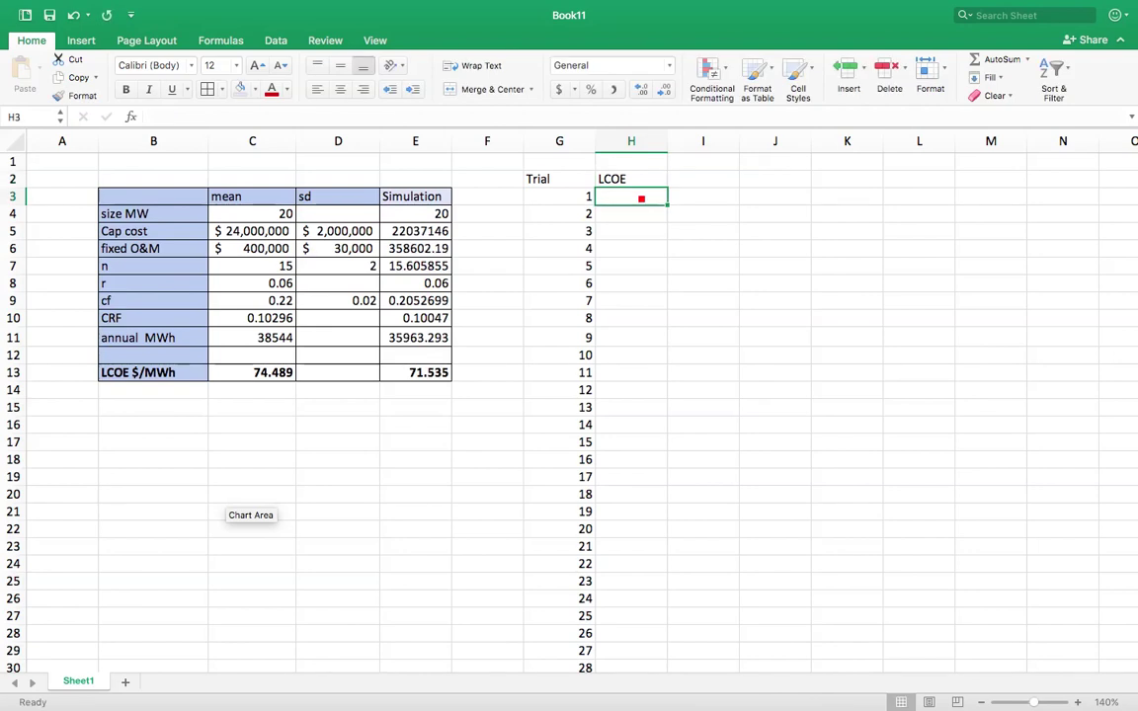
type("=")
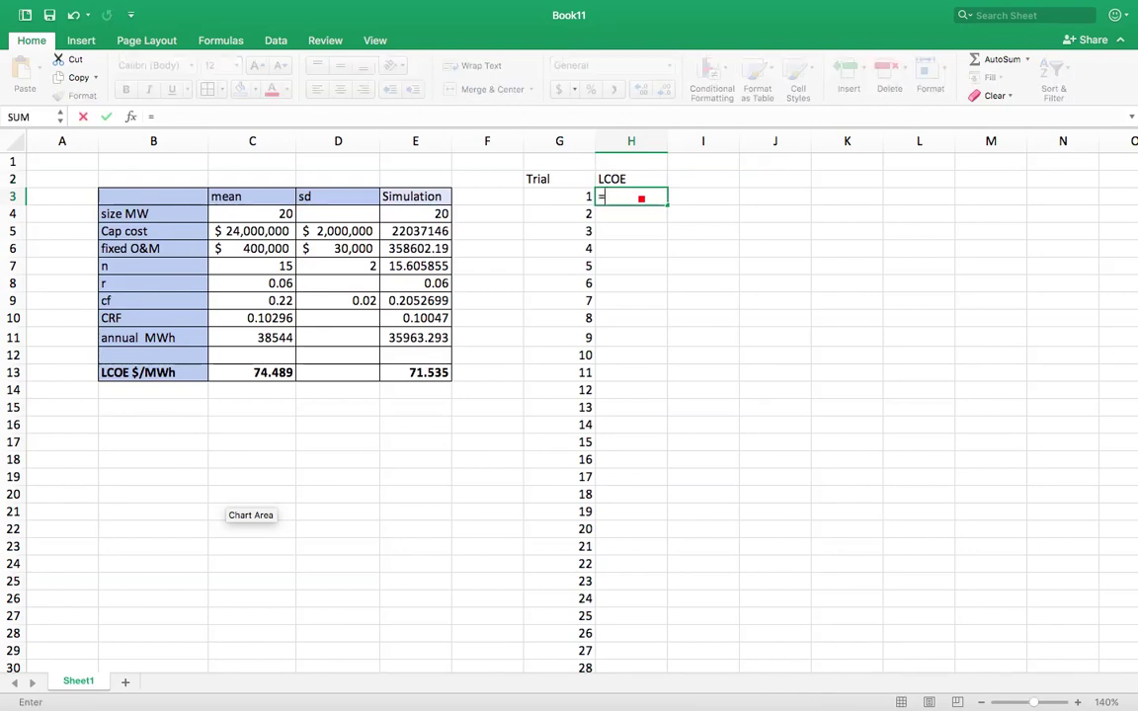
left_click(431, 374)
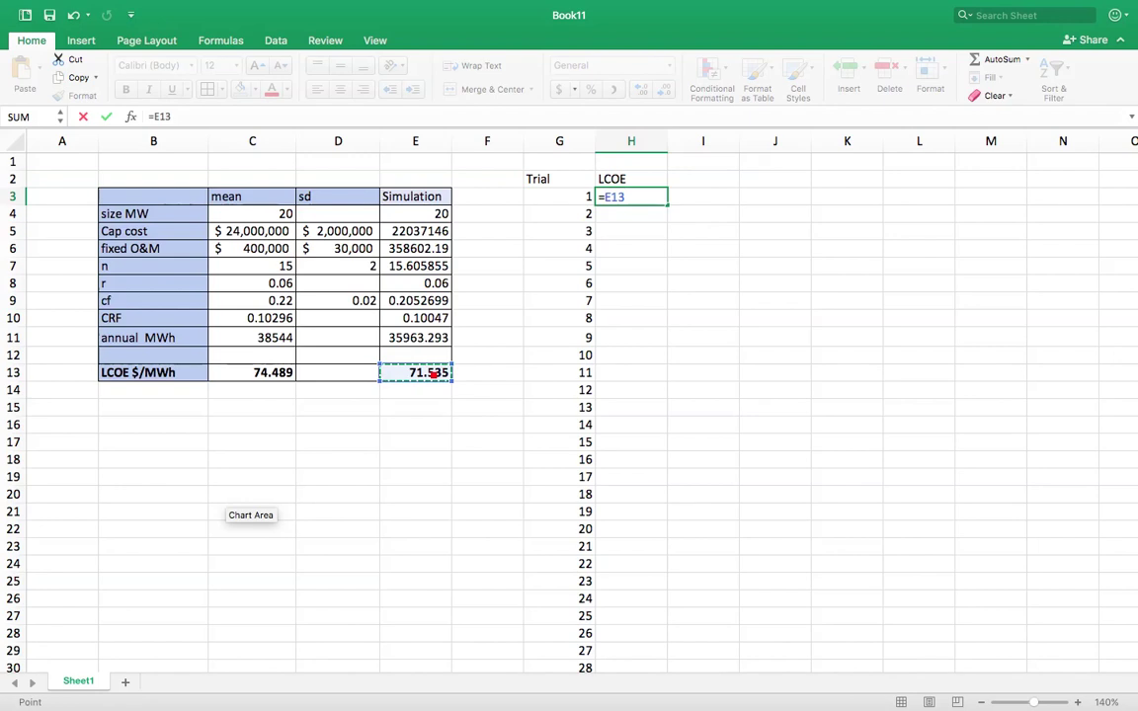
key("Return")
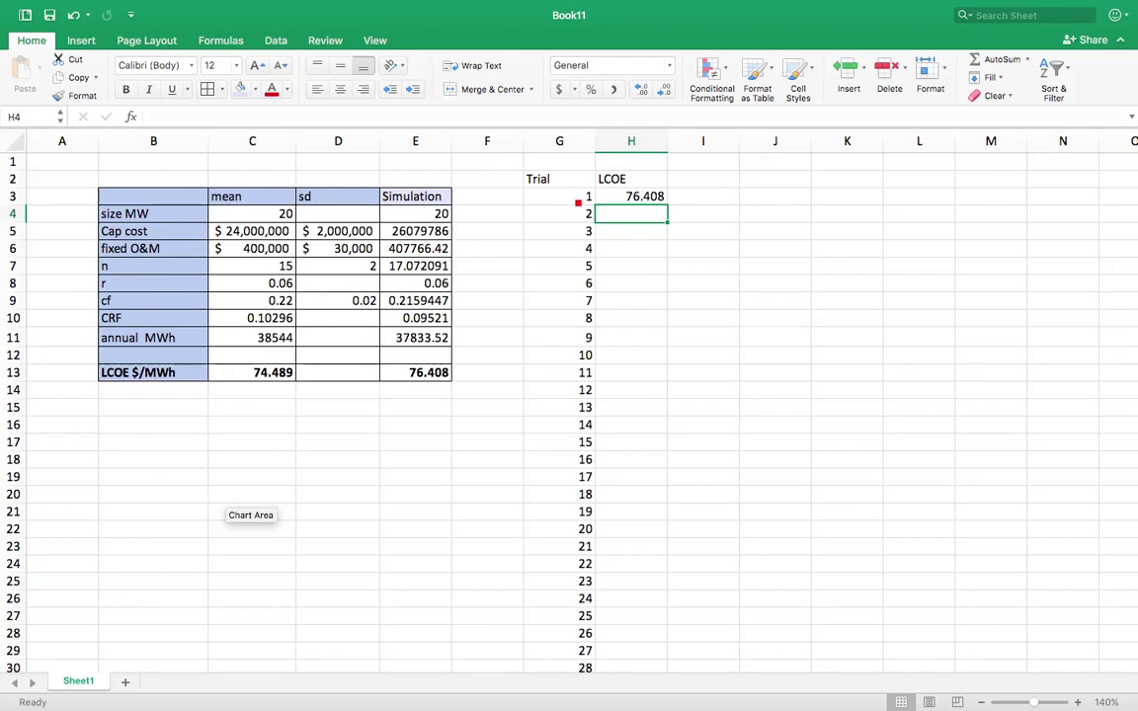
- Select the trial table G3:H502
left_click(578, 202)
key("shift+Right")
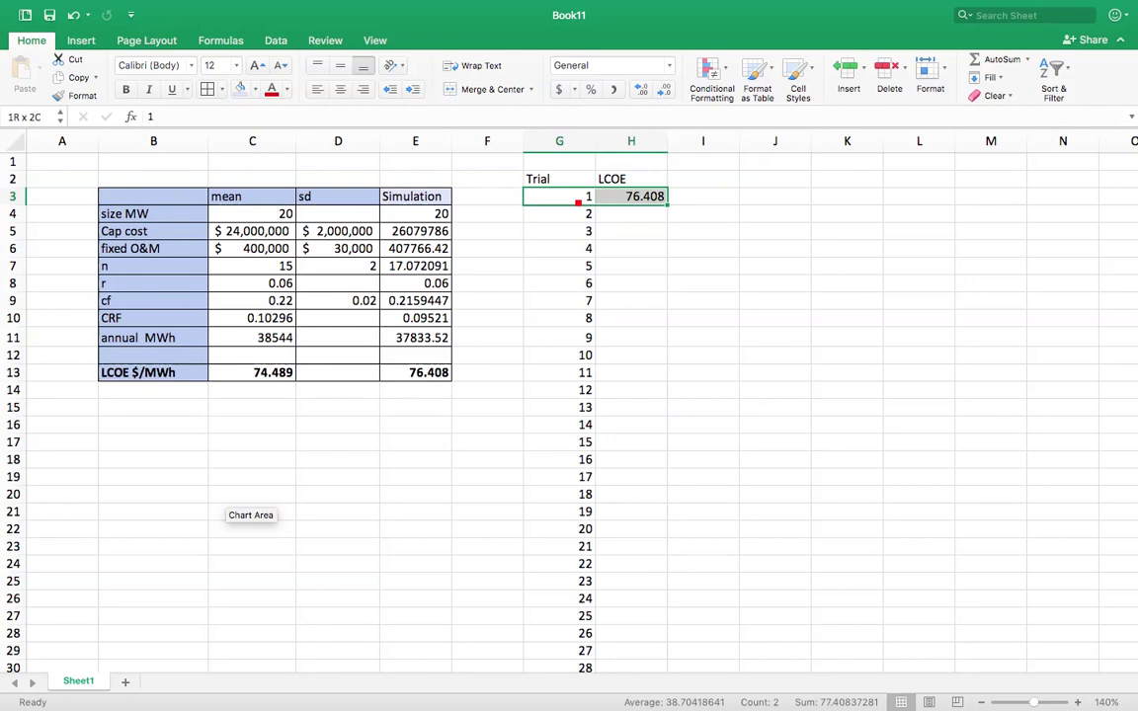
key("ctrl+shift+Down")
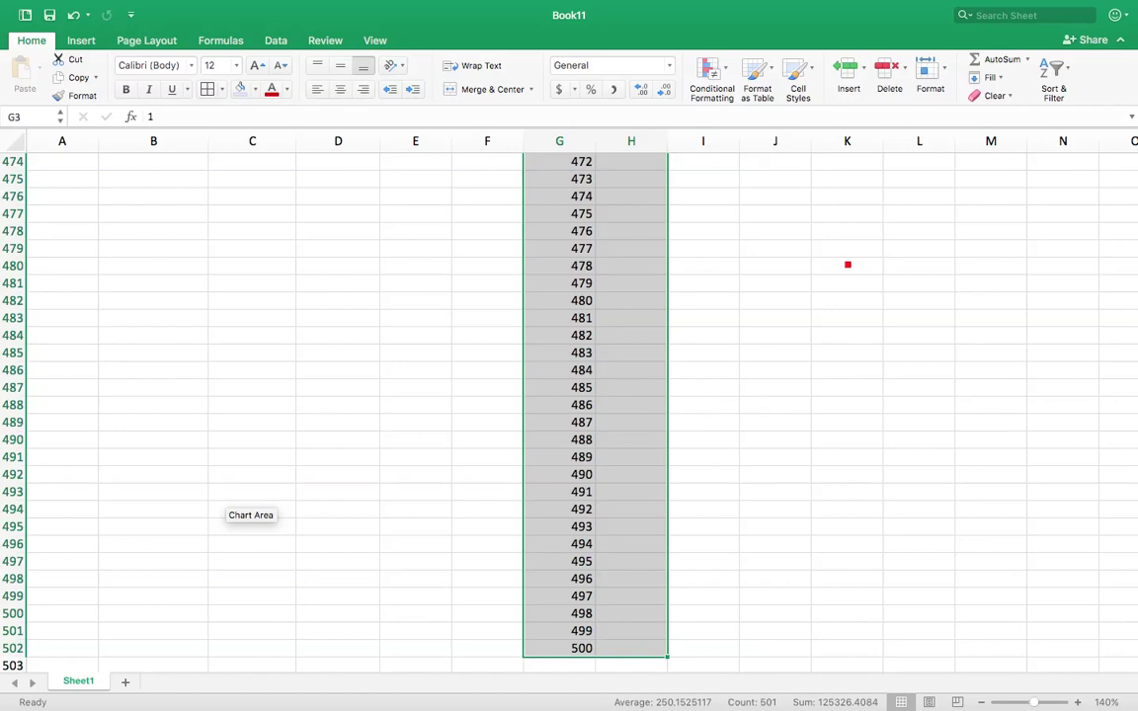
scroll(848, 265, "up", 20)
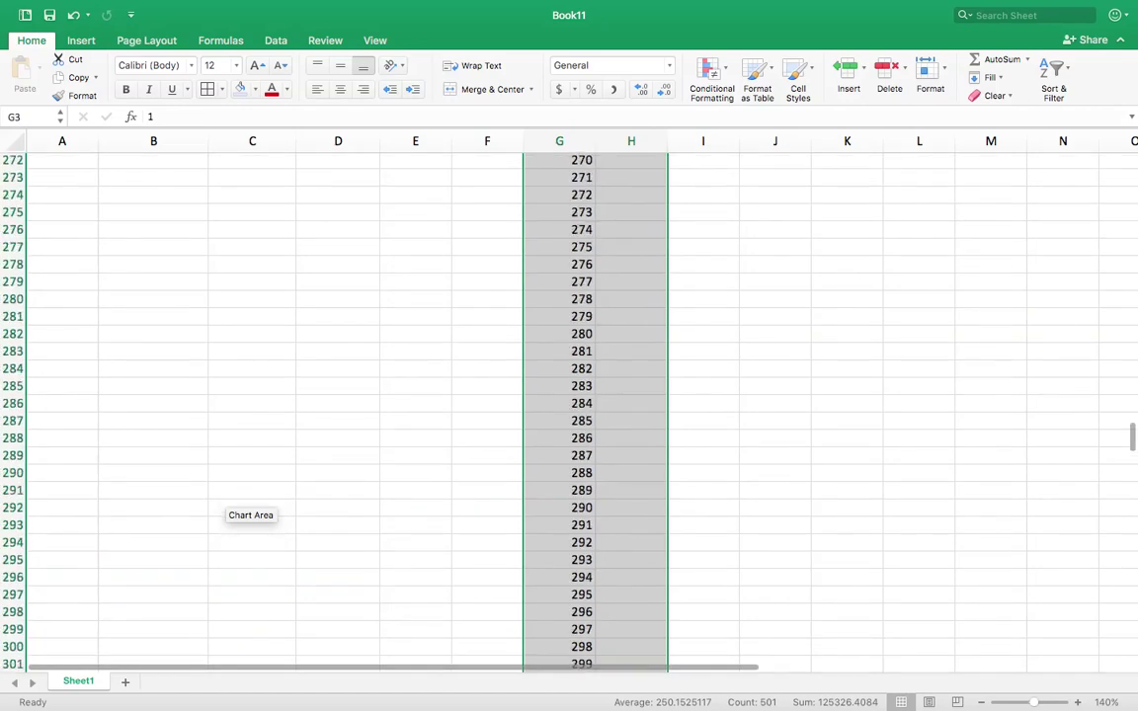
scroll(569, 395, "up", 20)
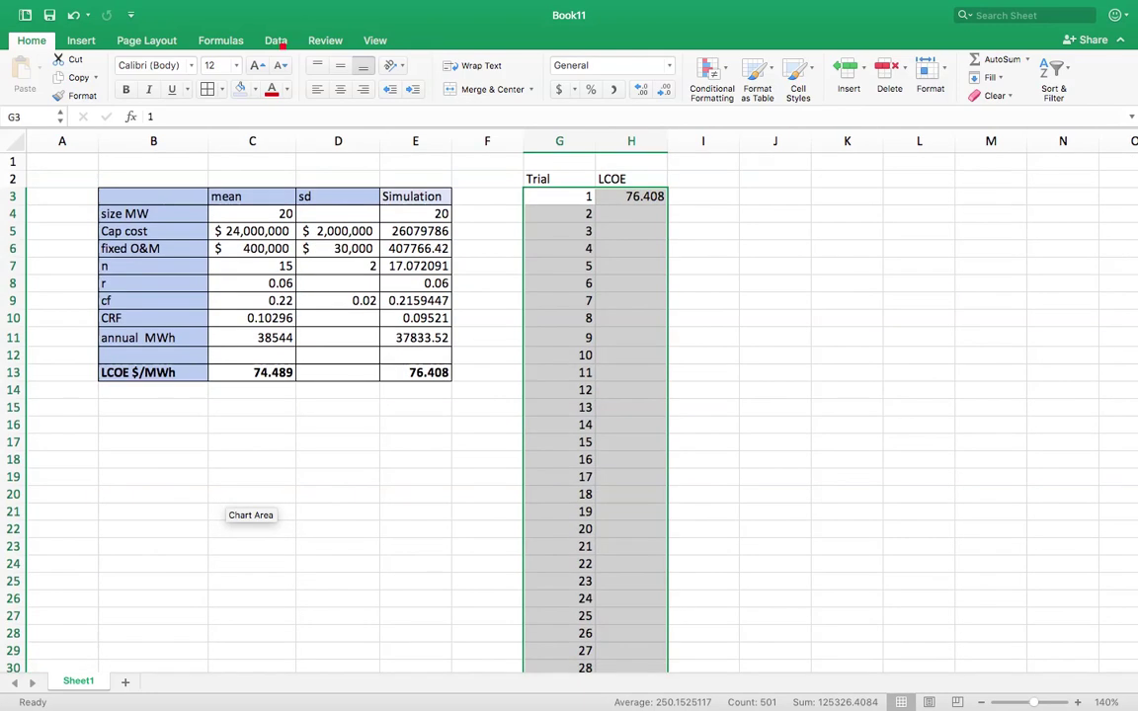
- Create a What-If data table with blank J8 as the column input cell
left_click(277, 42)
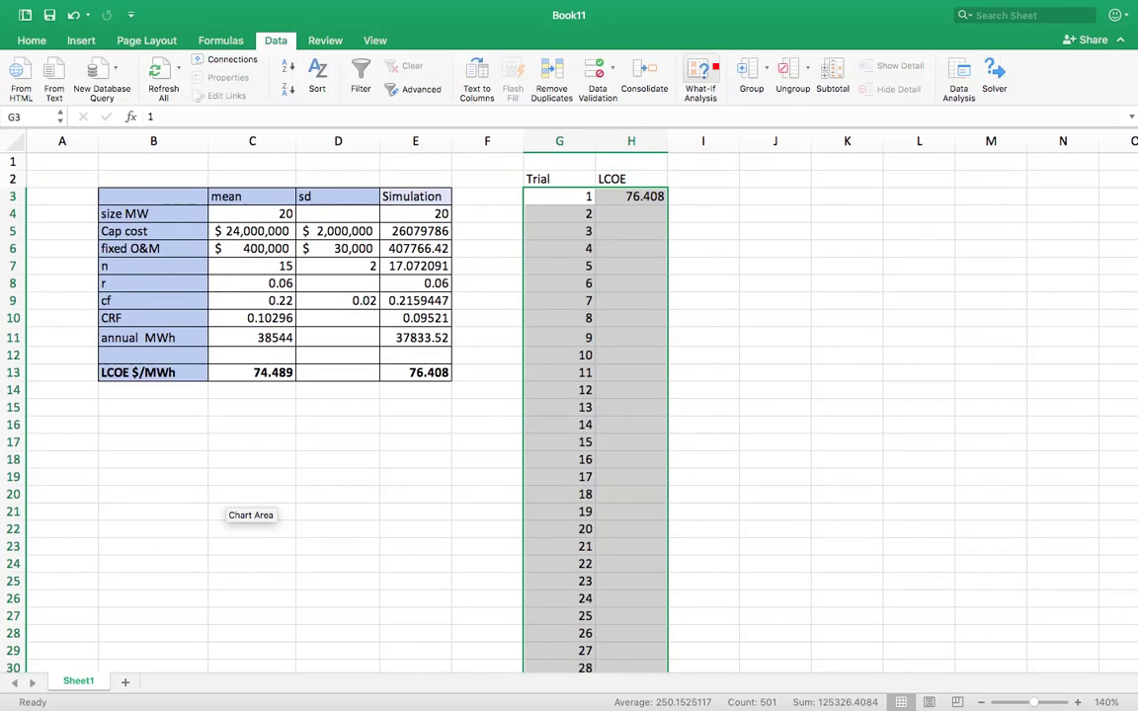
left_click(713, 67)
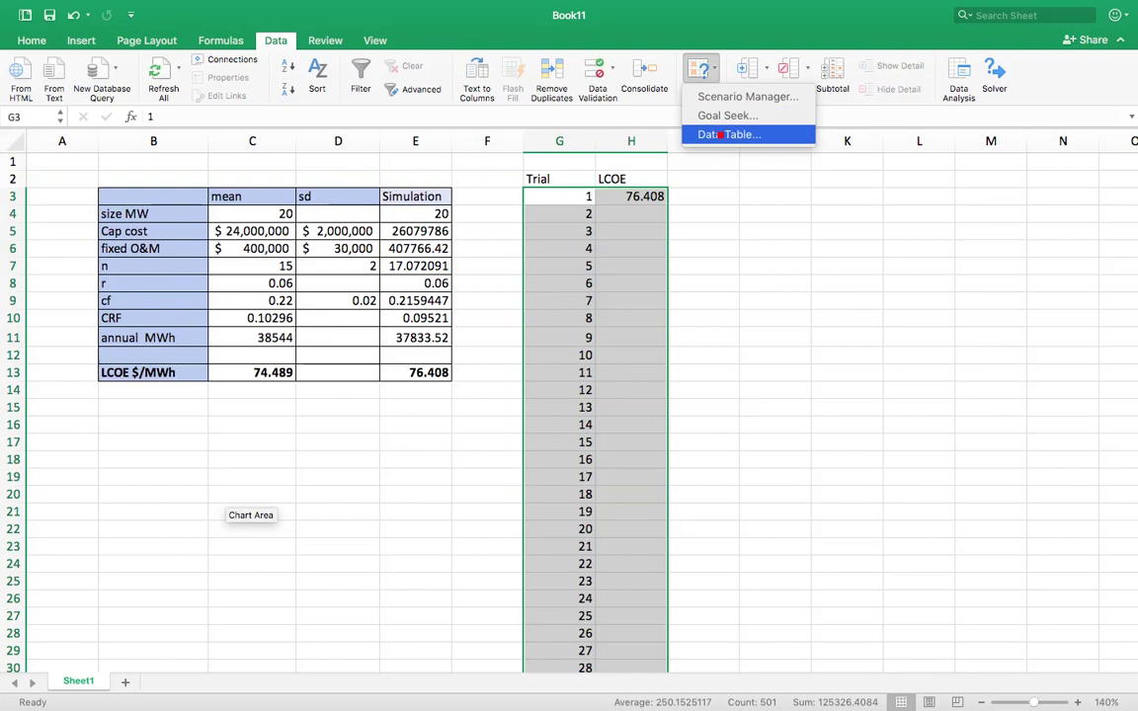
left_click(720, 135)
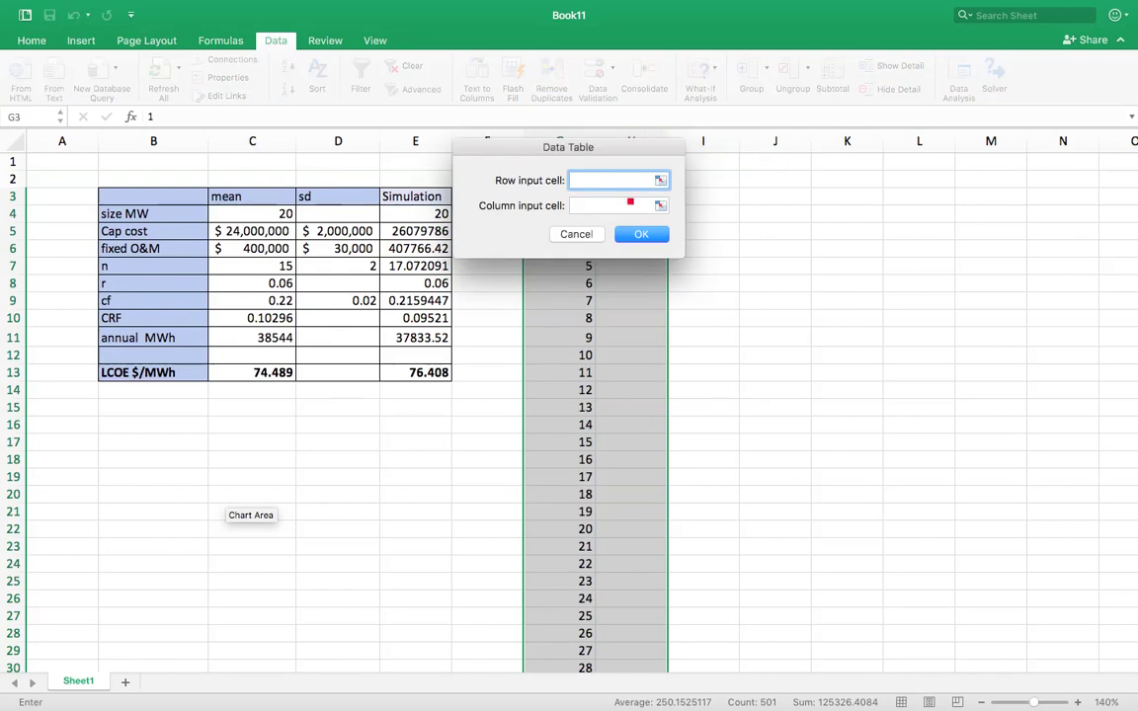
left_click(628, 205)
left_click(808, 283)
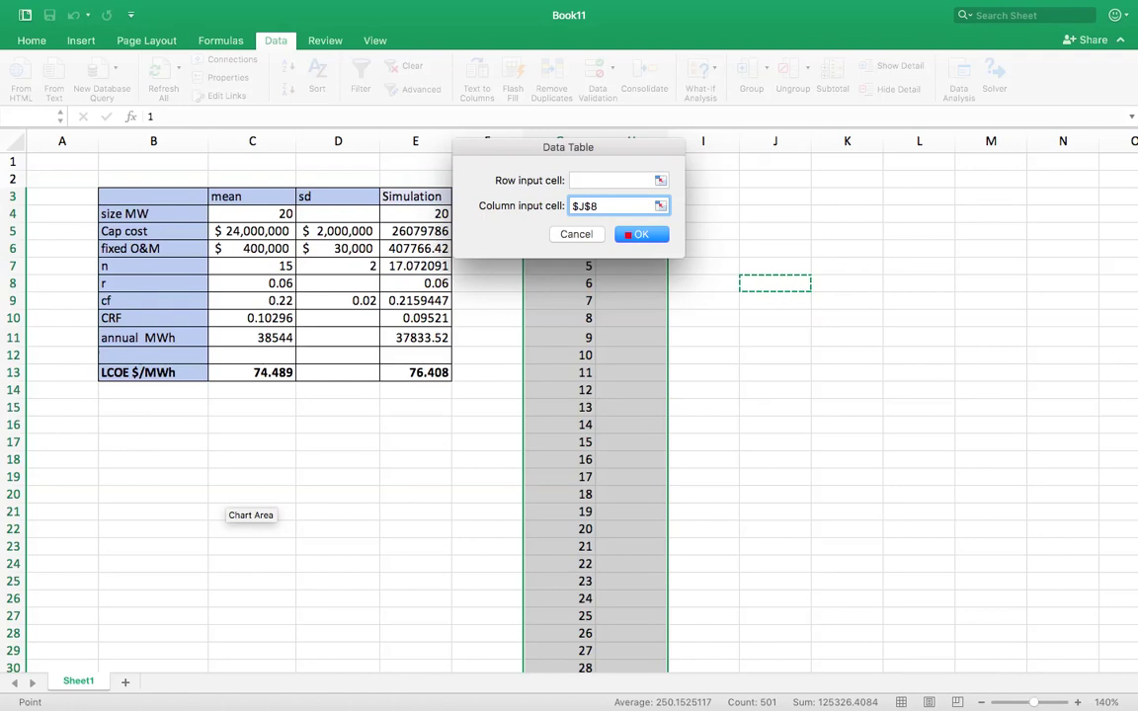
left_click(628, 234)
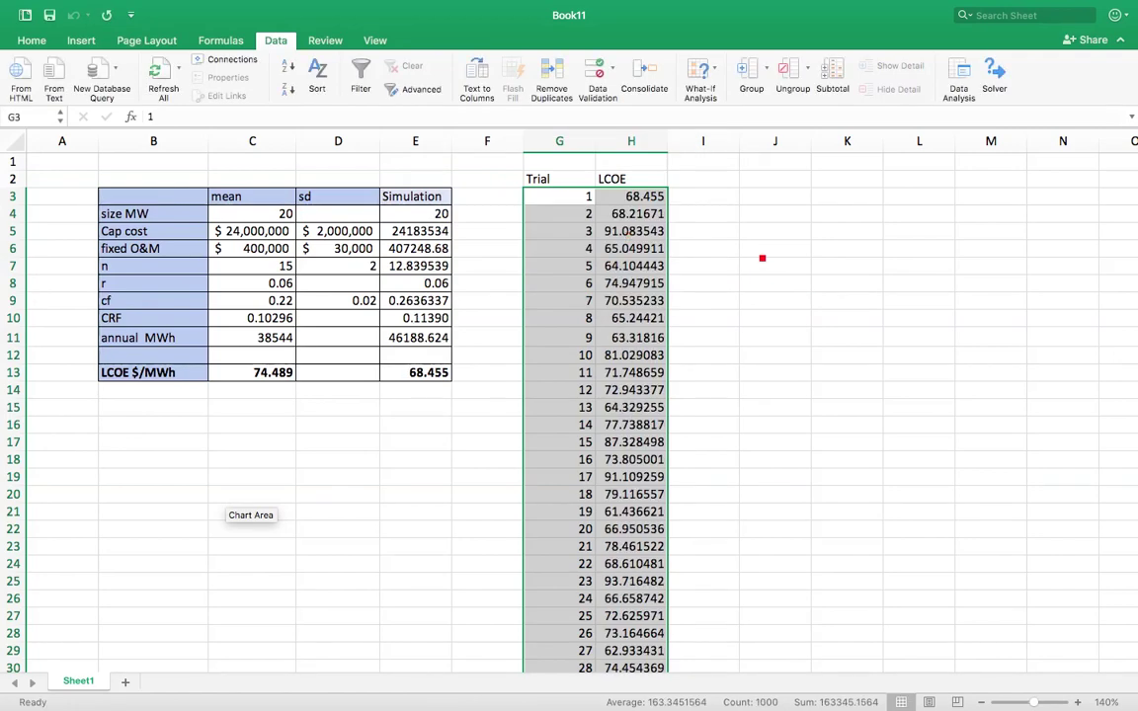
- Apply Number format with two decimals to the LCOE results H3:H502
left_click(748, 246)
left_click(657, 202)
key("ctrl+shift+Down")
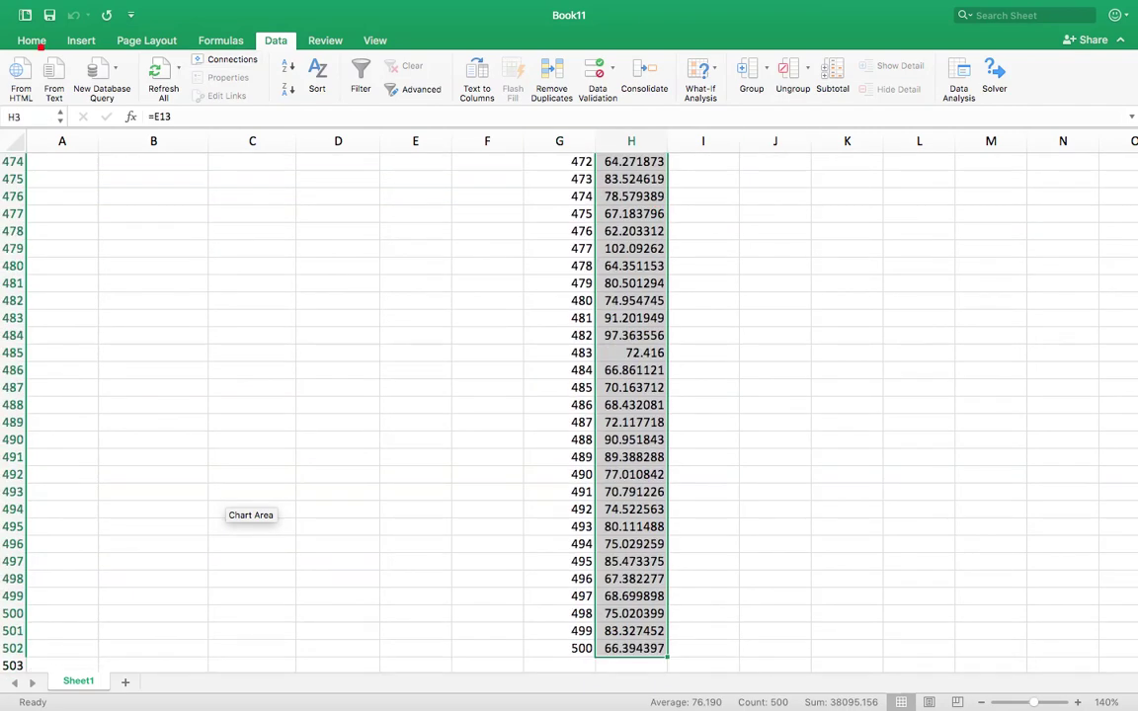
left_click(30, 42)
key("ctrl+BackSpace")
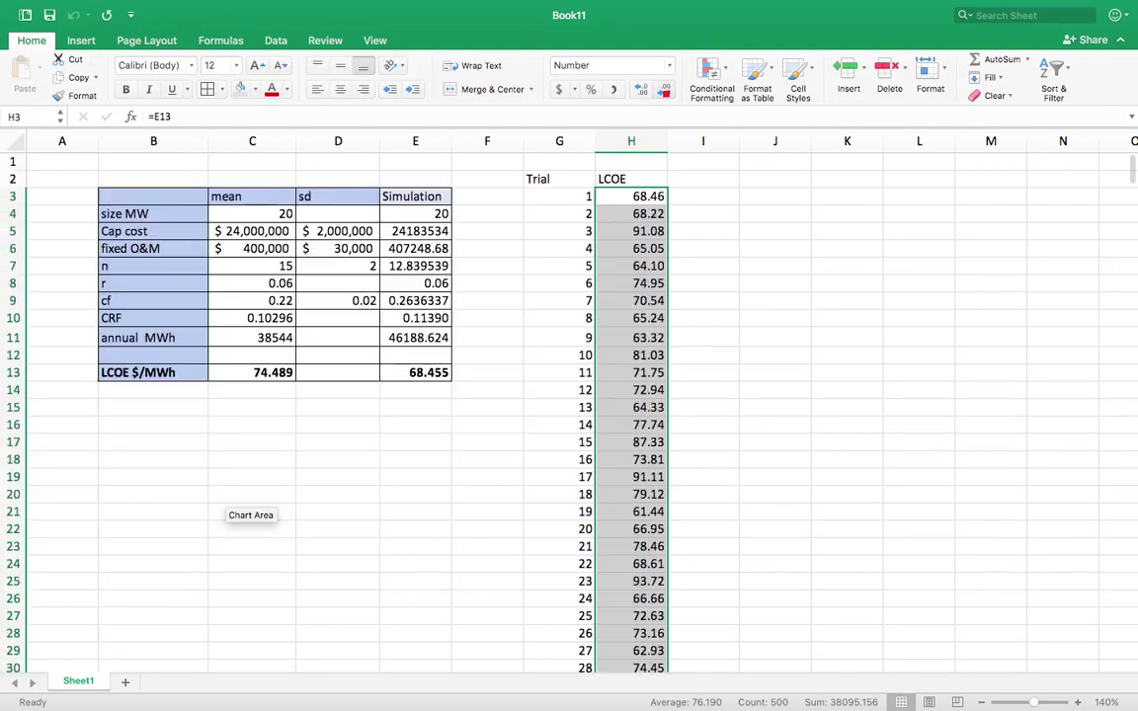
left_click(744, 235)
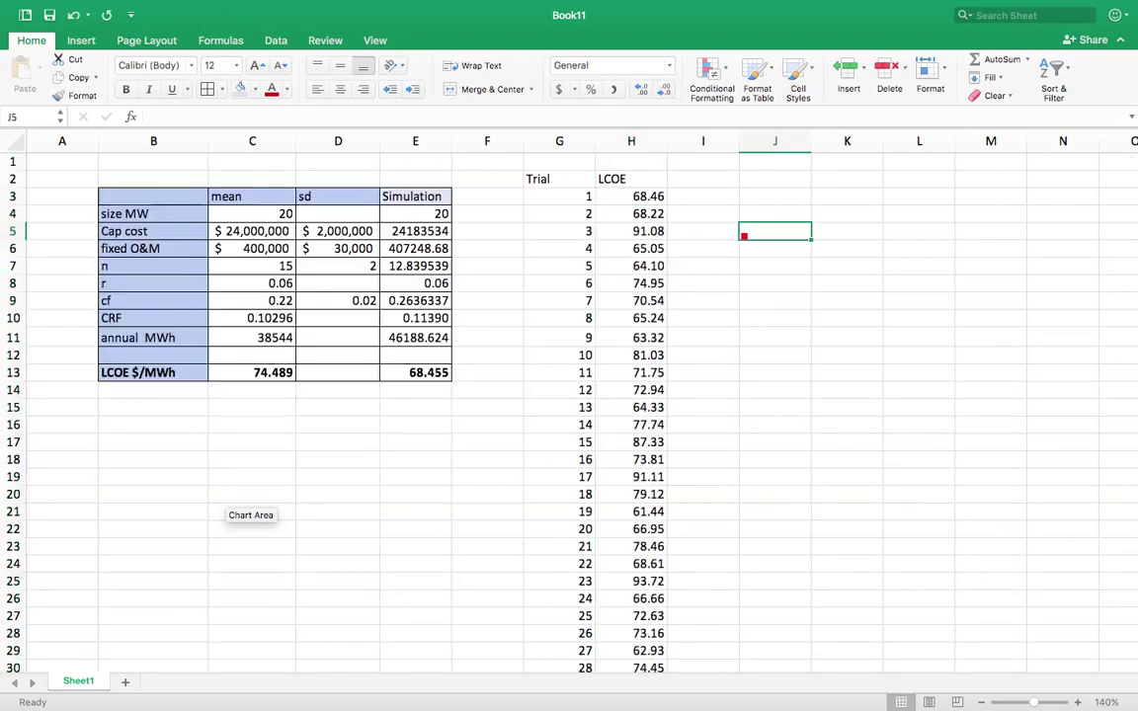
- Give the Trial and LCOE headers in G2:H2 a light blue fill
left_click_drag(543, 179, 604, 179)
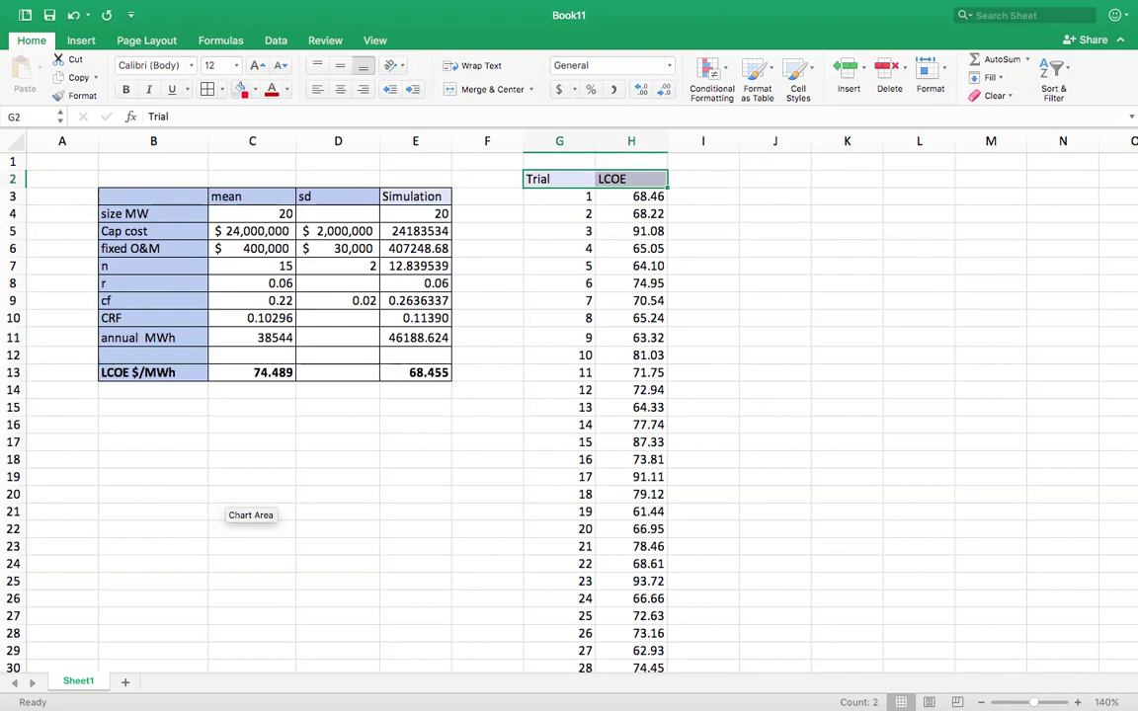
left_click(775, 496)
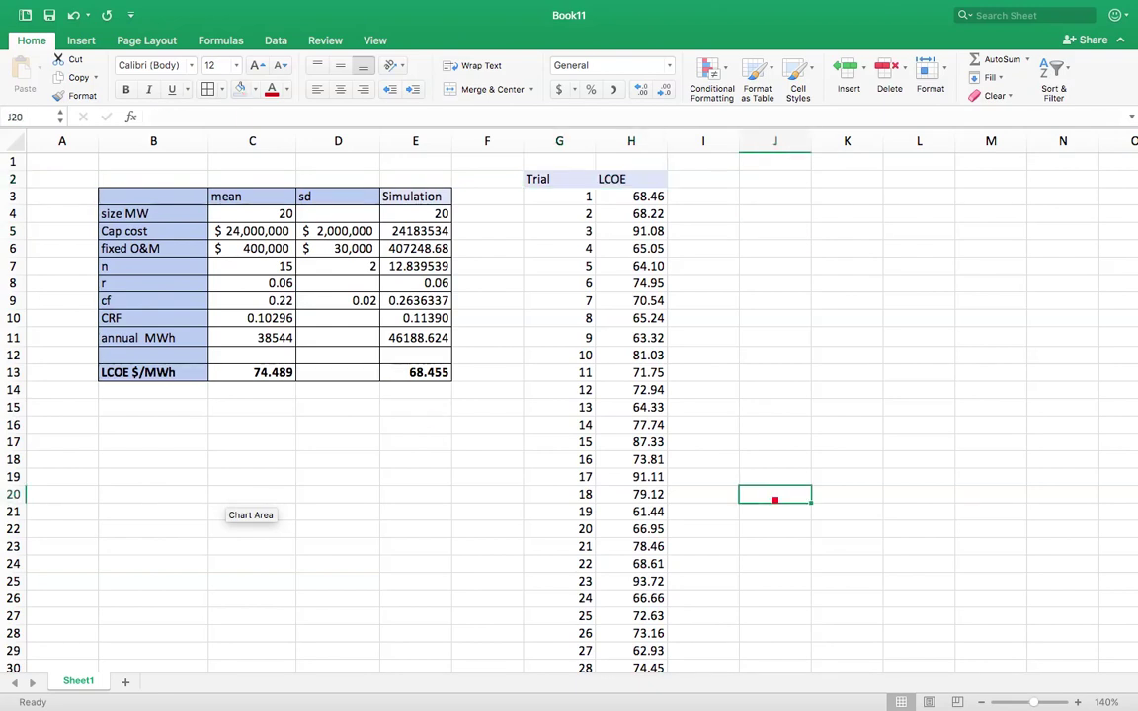
left_click(649, 199)
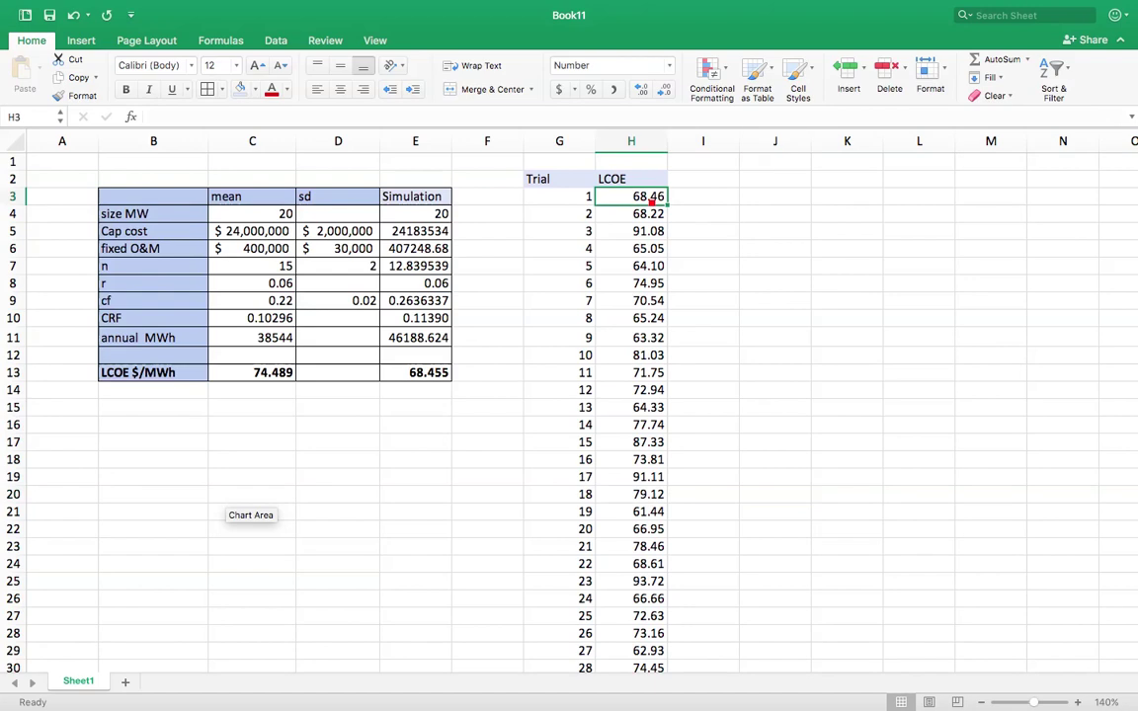
- Select the 500 LCOE trial results in H3:H502, then return to the top of the sheet
key("ctrl+shift+Down")
scroll(480, 301, "up", 3)
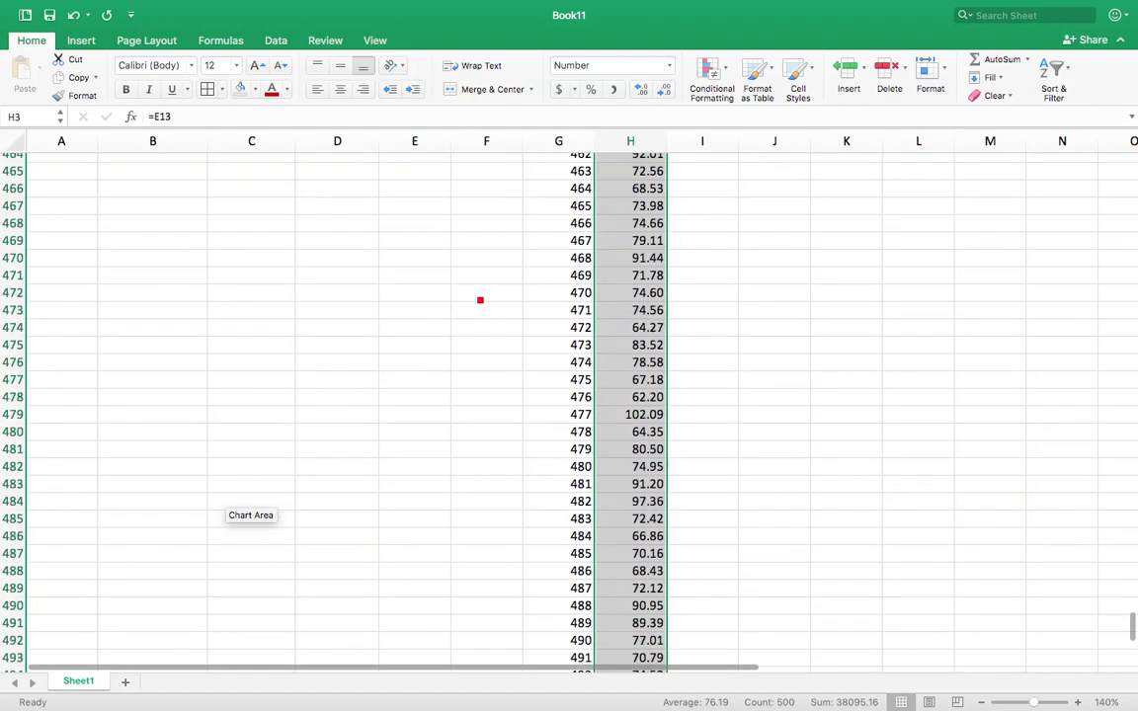
scroll(480, 301, "up", 20)
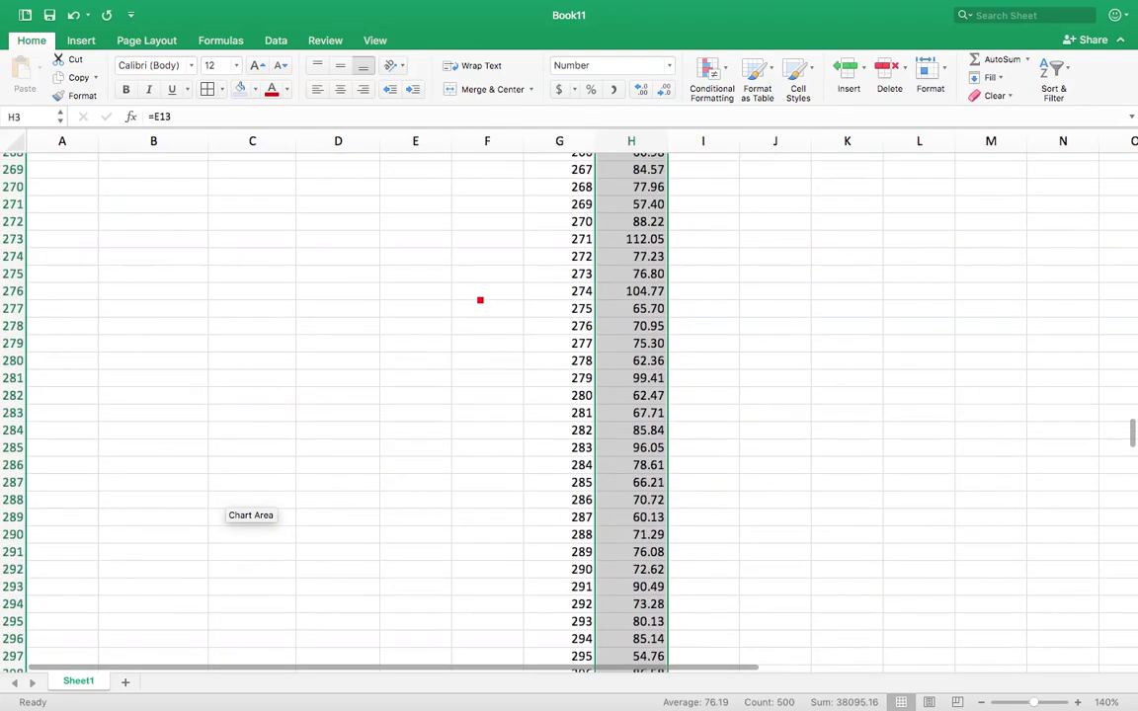
scroll(480, 300, "up", 20)
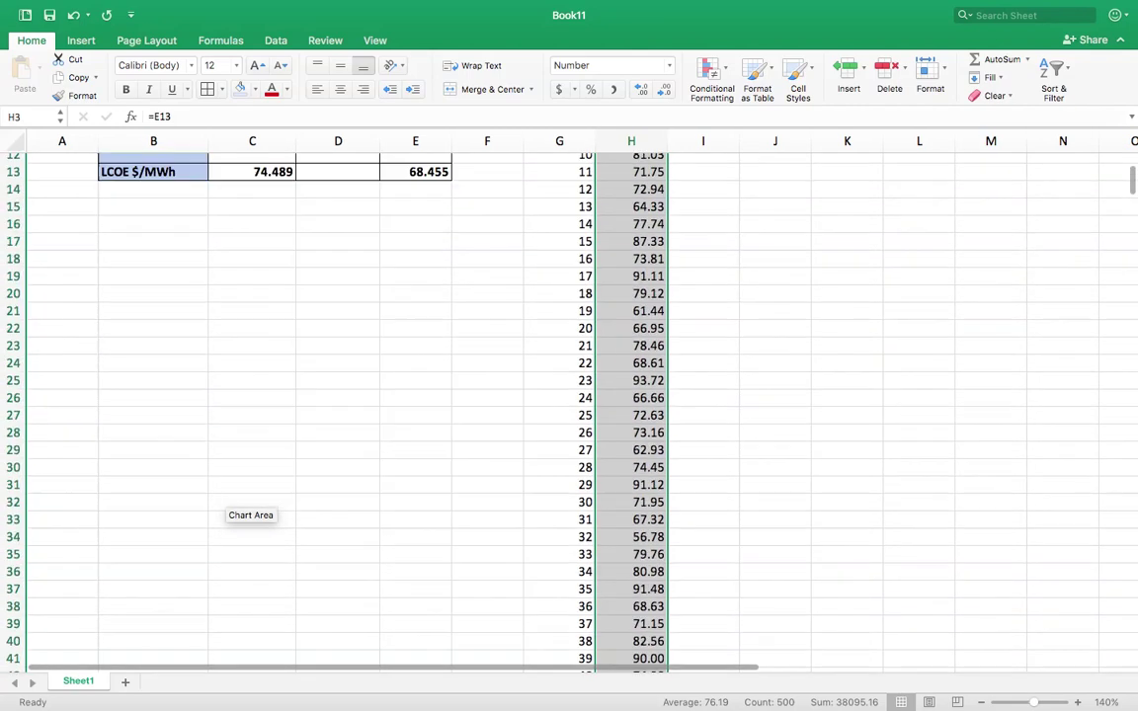
scroll(480, 300, "up", 2)
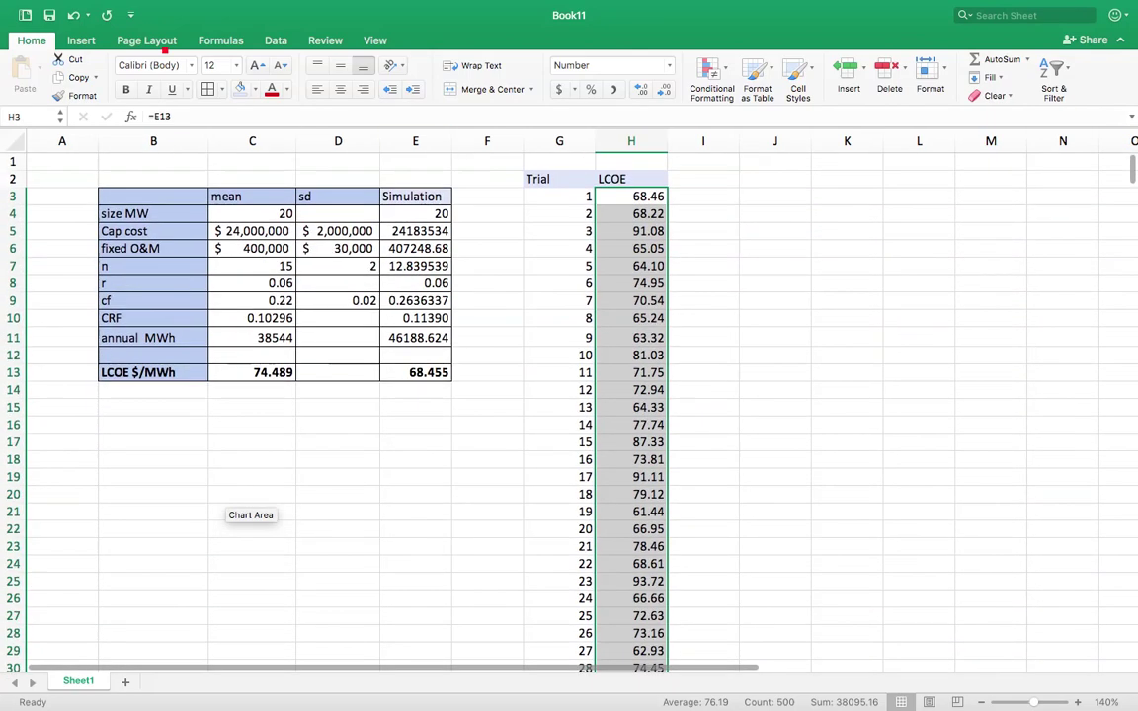
- Insert a histogram of the selected LCOE results and place it below the input table, rows 16–30
left_click(79, 39)
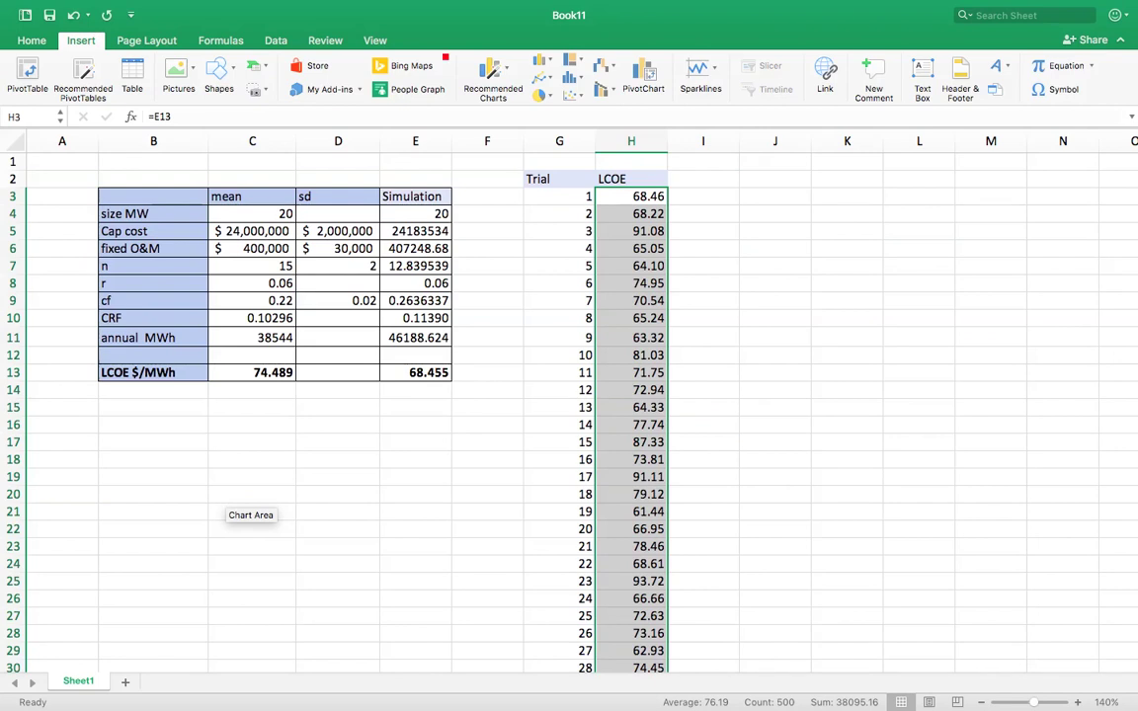
left_click(573, 77)
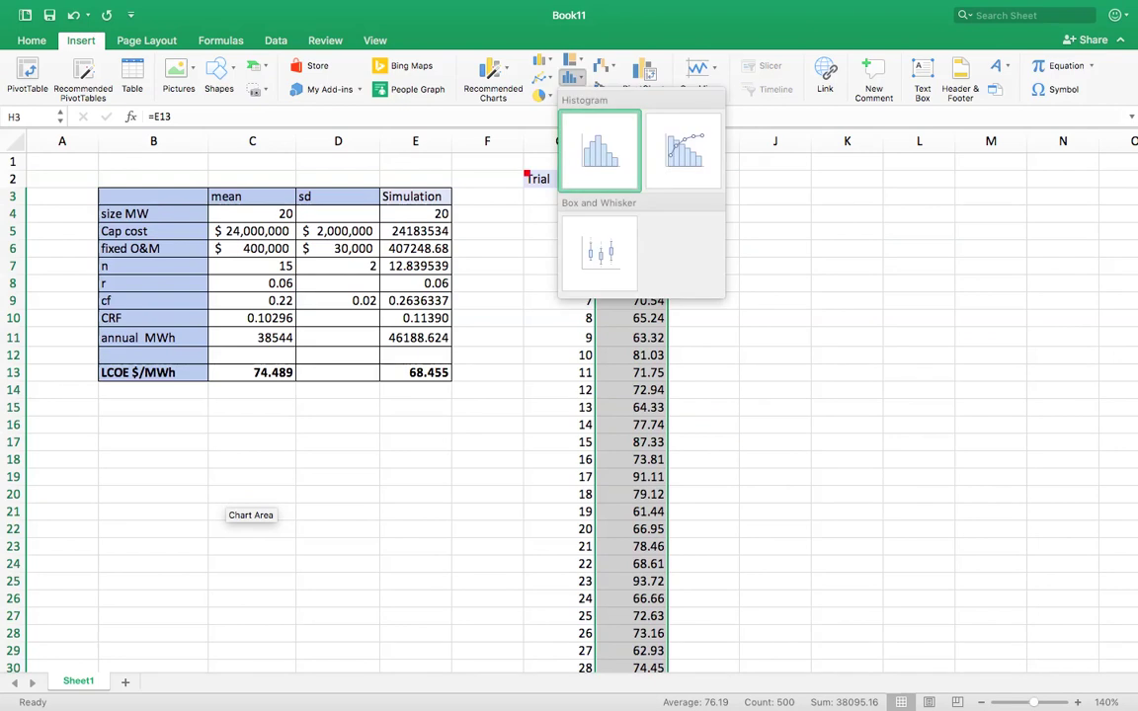
left_click(607, 150)
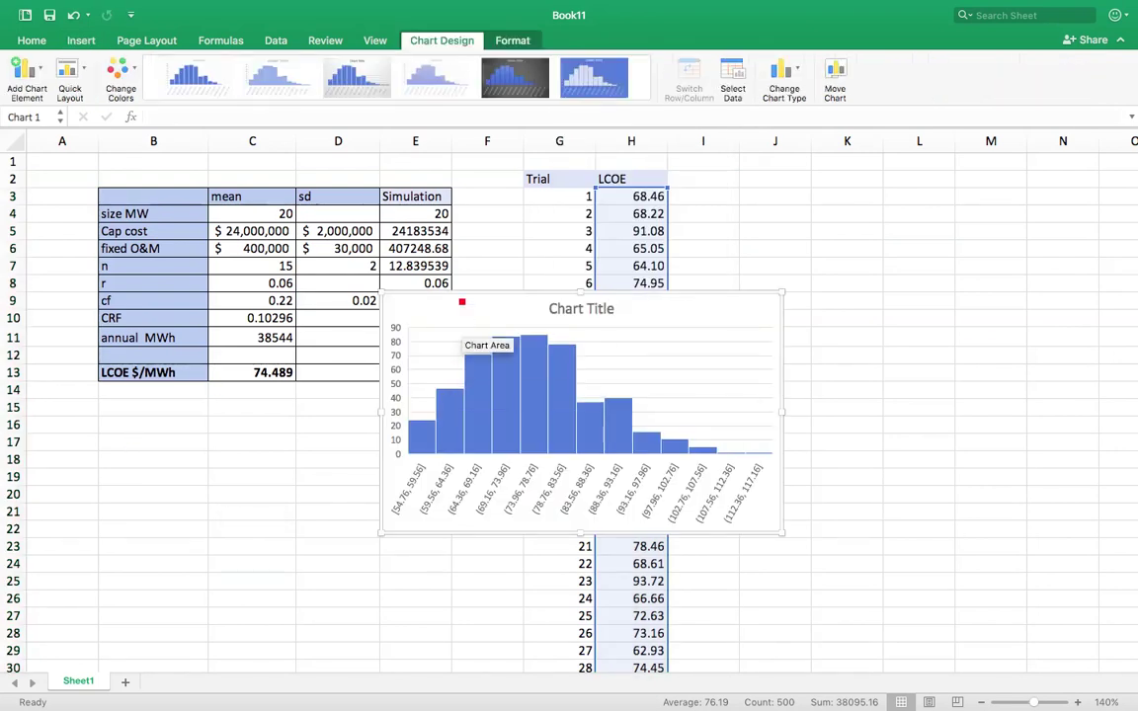
left_click_drag(461, 301, 193, 432)
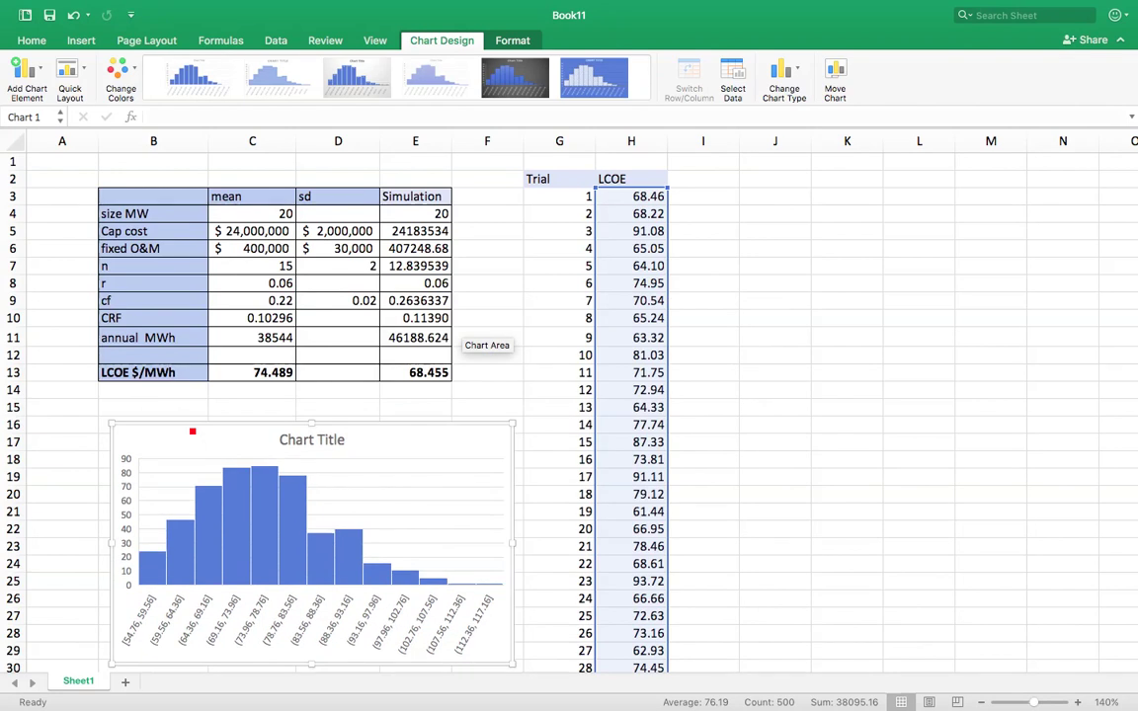
- Retitle the histogram 'LCOE Outcomes'
left_click(300, 444)
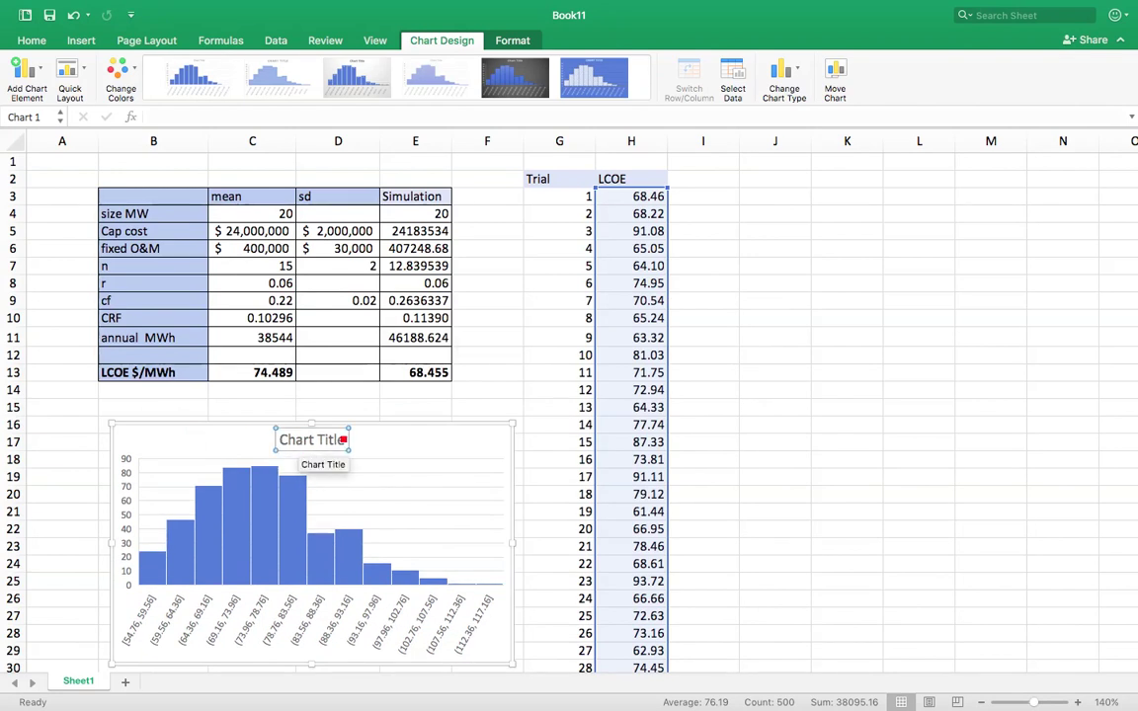
left_click(344, 440)
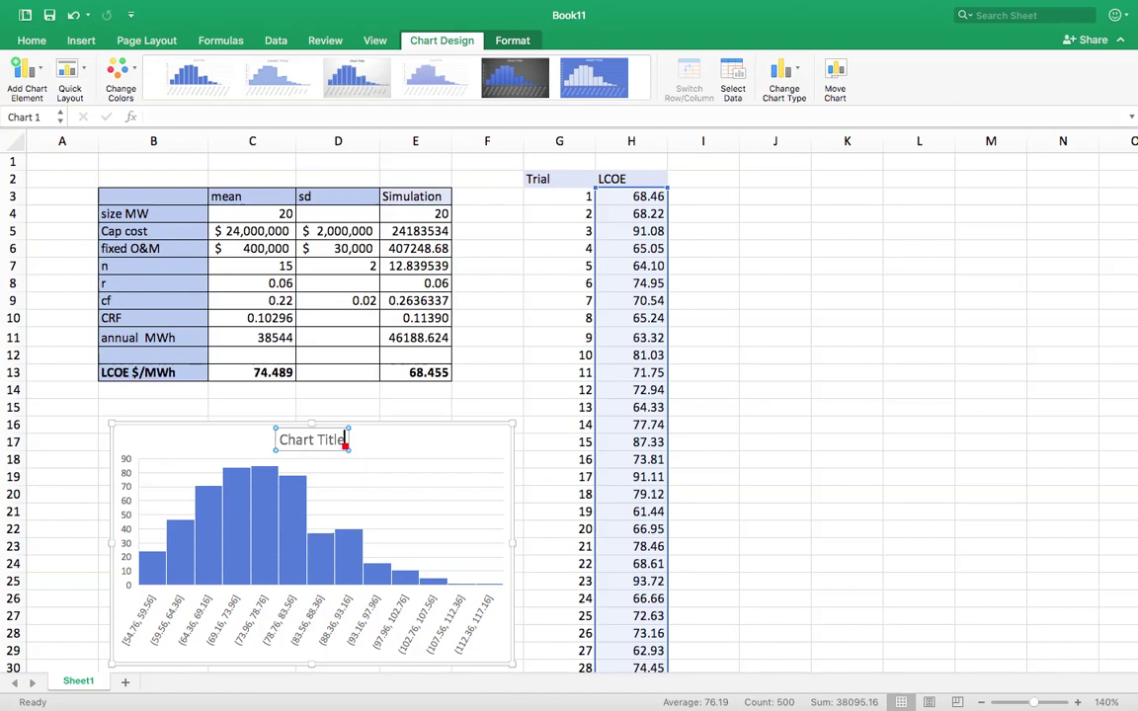
key("BackSpace")
key("BackSpace")
key("BackSpace")
key("BackSpace")
key("BackSpace")
key("BackSpace")
key("BackSpace")
key("BackSpace")
key("BackSpace")
key("BackSpace")
key("BackSpace")
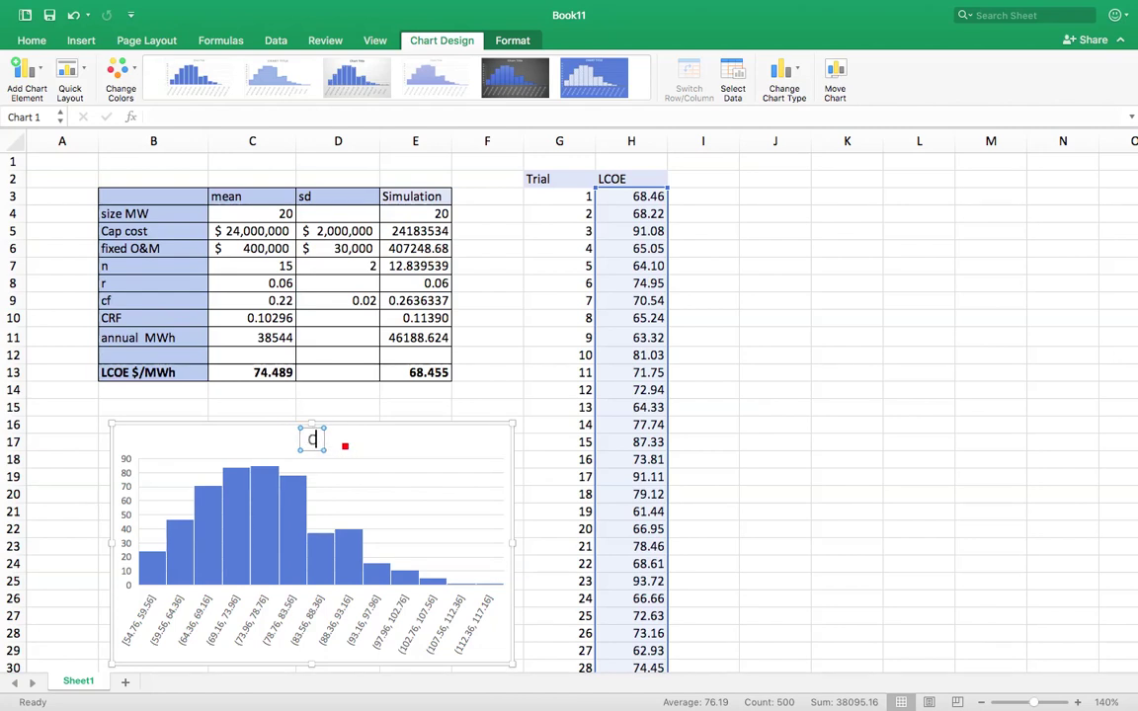
type("LCOE")
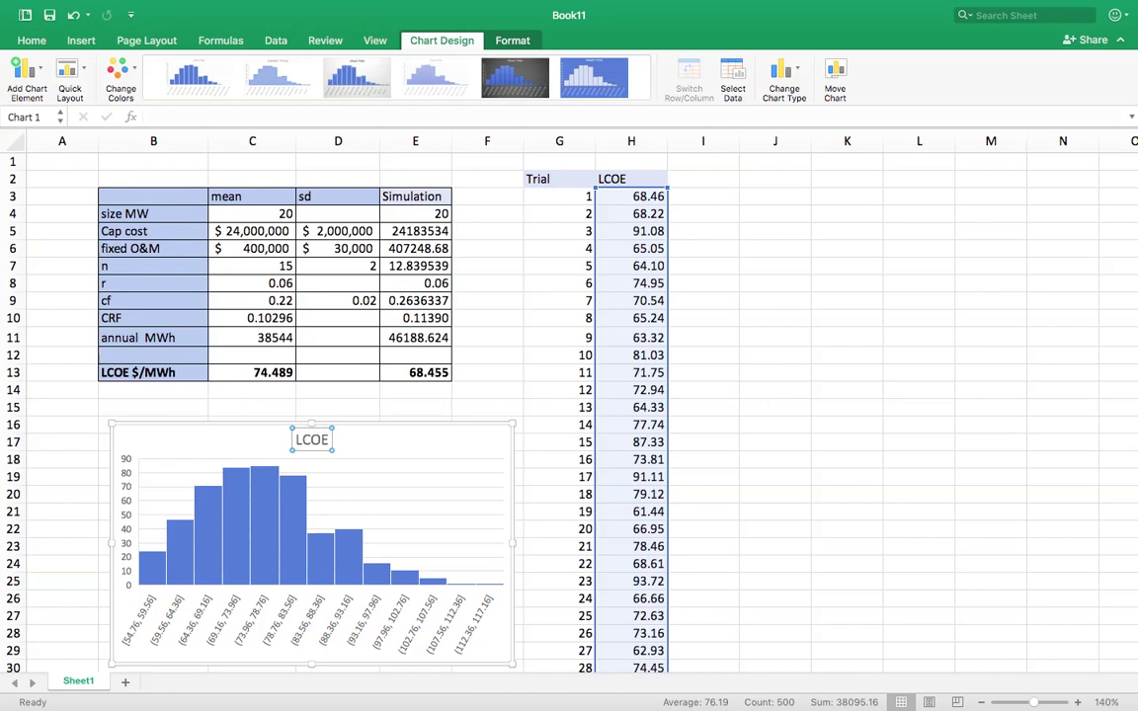
type(" Outcomes")
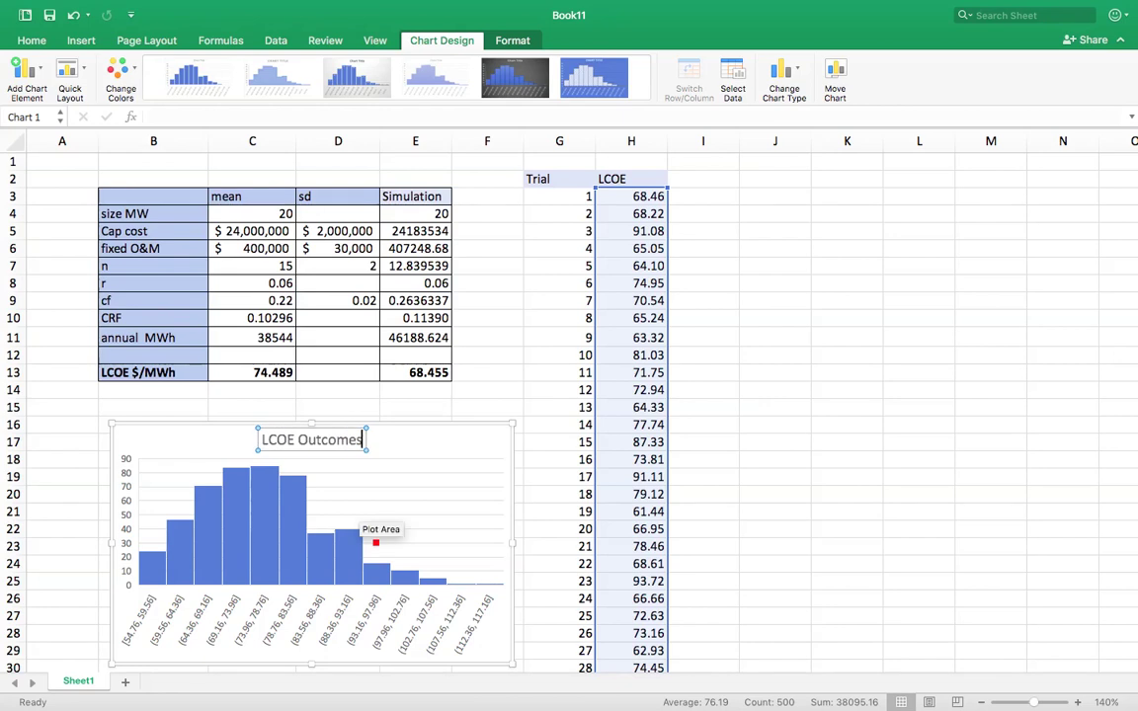
left_click(371, 539)
scroll(463, 377, "down", 5)
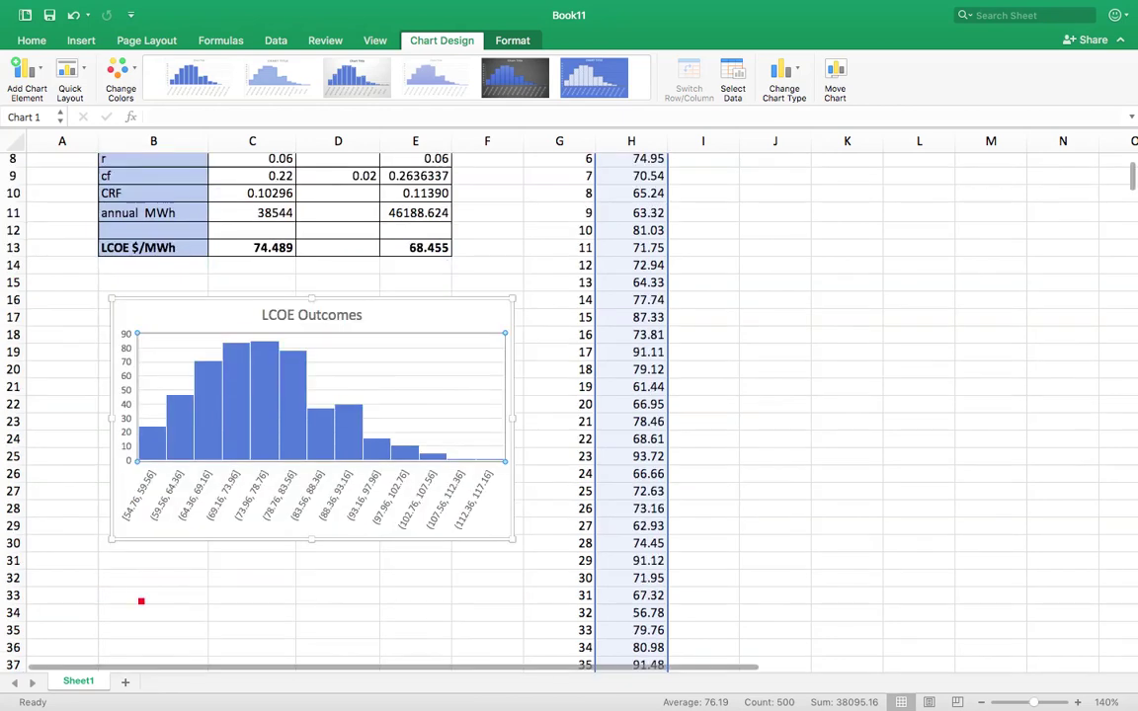
- Enter the labels Average, Max and Min in B32, B33 and B34
left_click(117, 587)
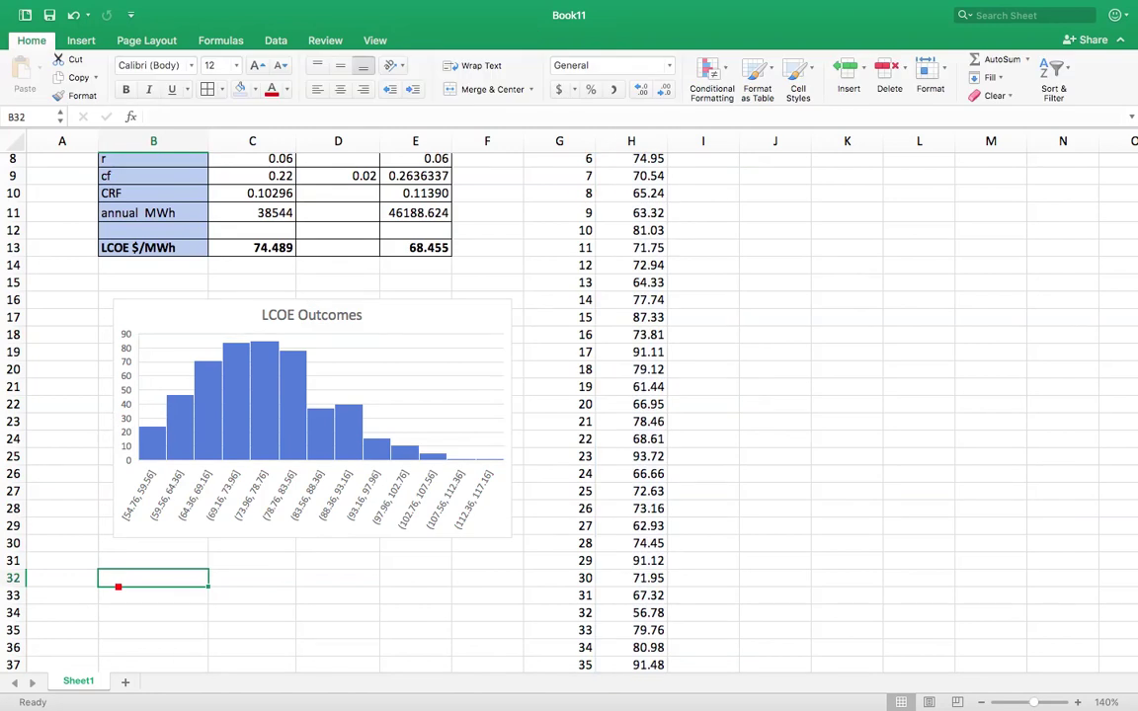
type("Average")
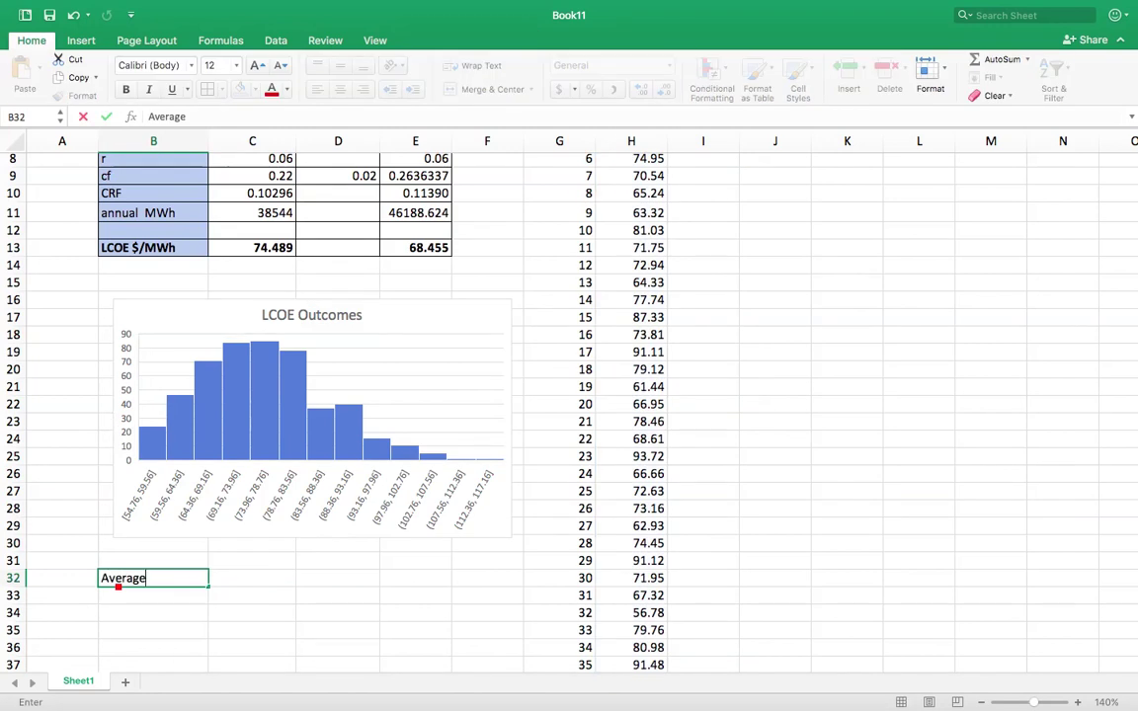
key("Return")
key("Return")
type("Max")
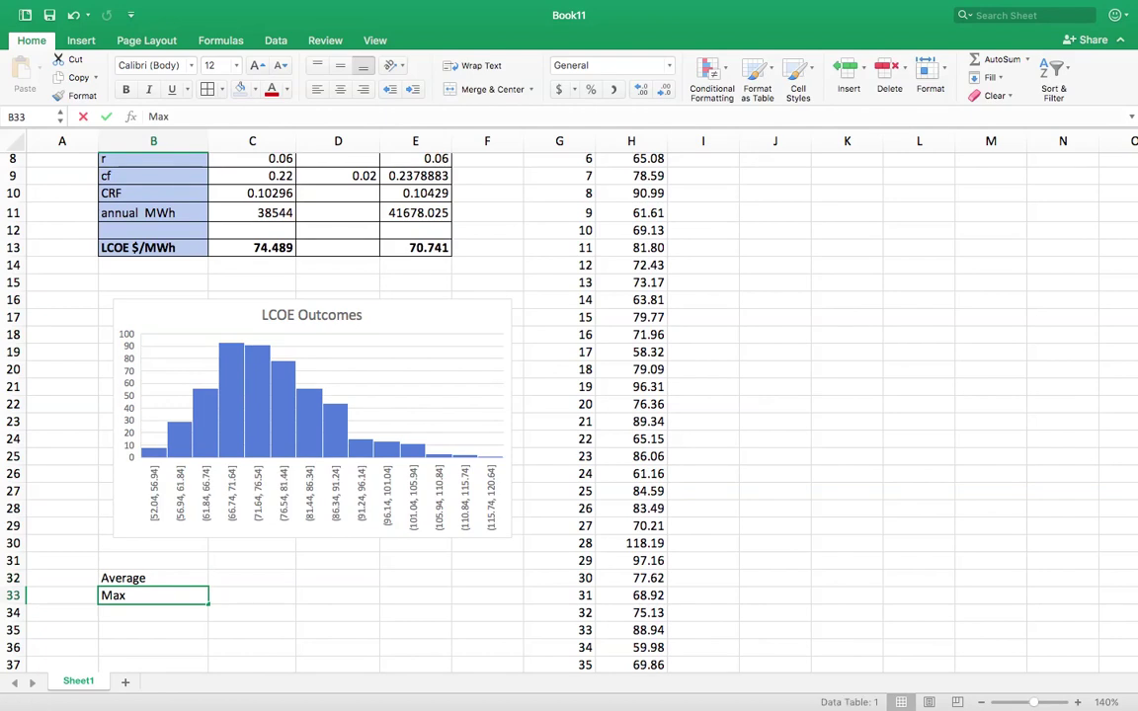
key("Return")
type("Min")
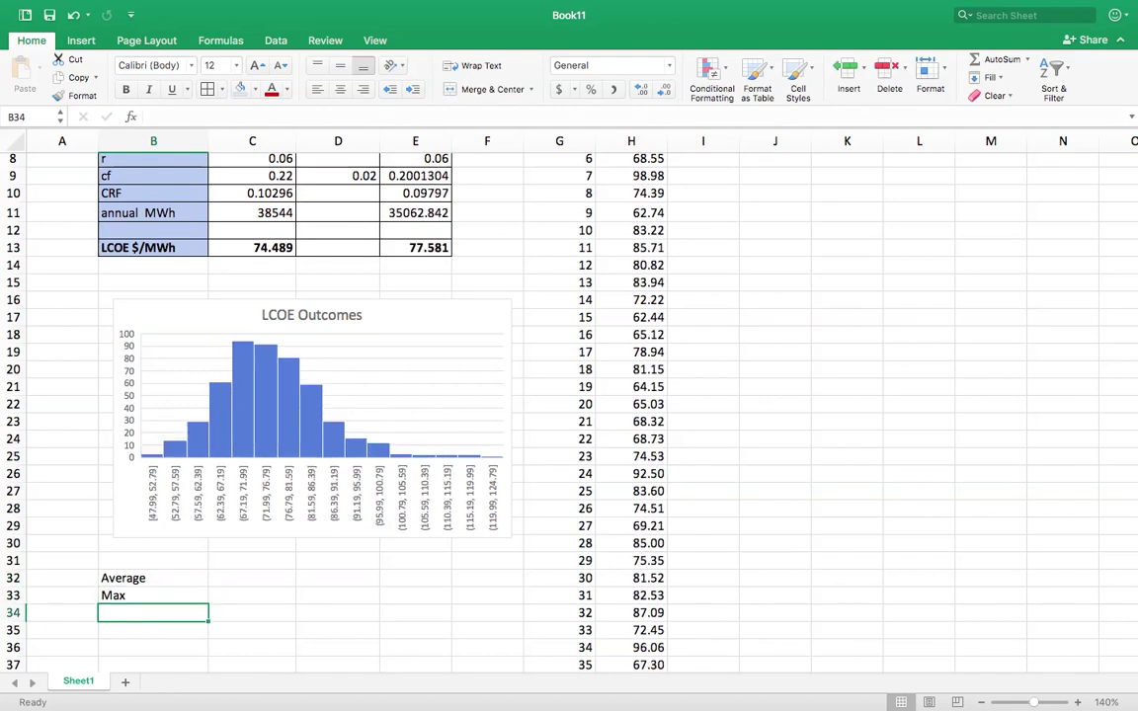
left_click(230, 580)
- In C32 enter =AVERAGE(H3:H502) for the mean LCOE
type("rag")
key("BackSpace")
key("BackSpace")
key("BackSpace")
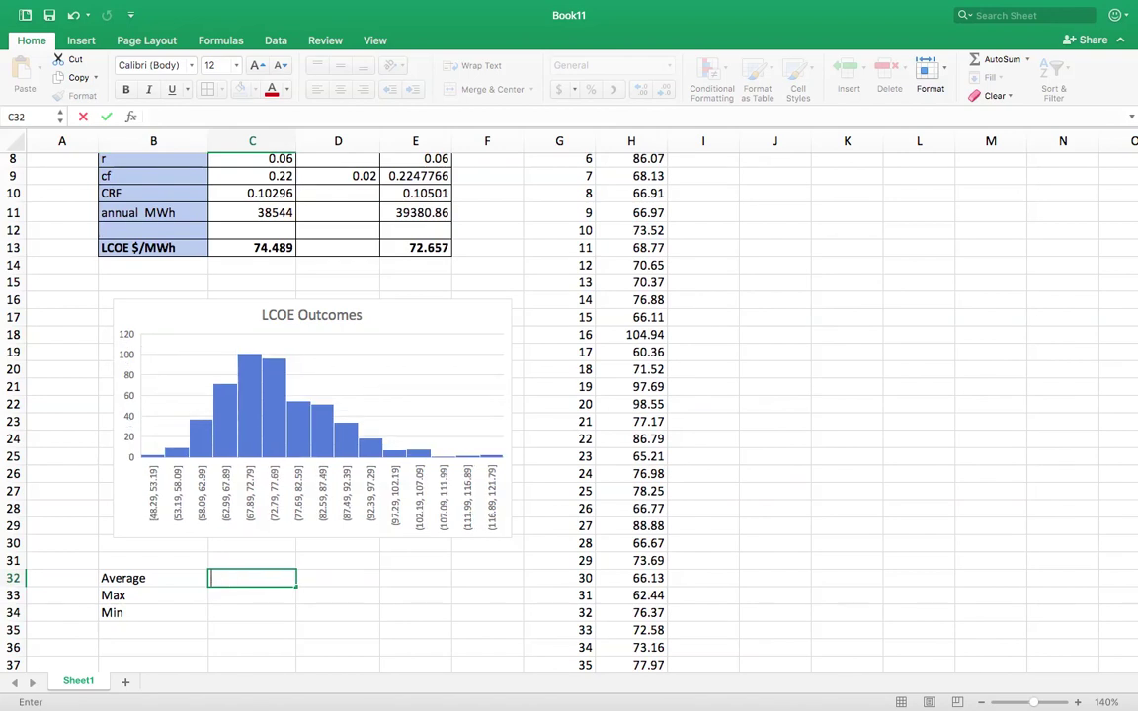
type("=average(")
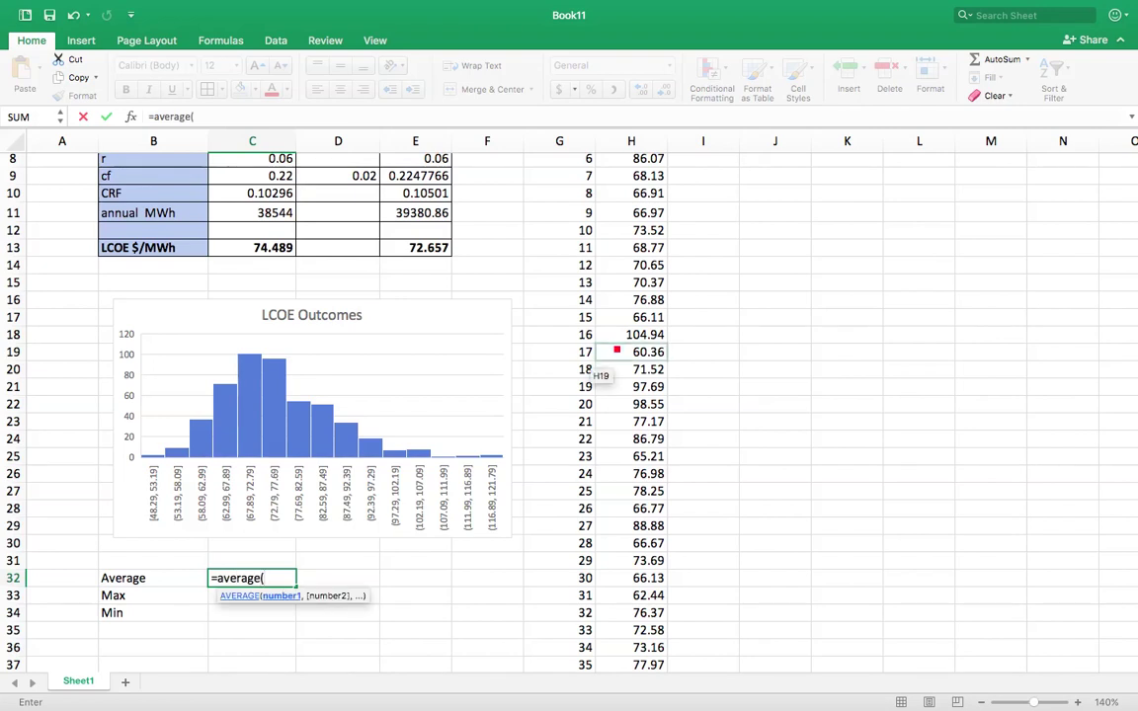
scroll(640, 353, "up", 5)
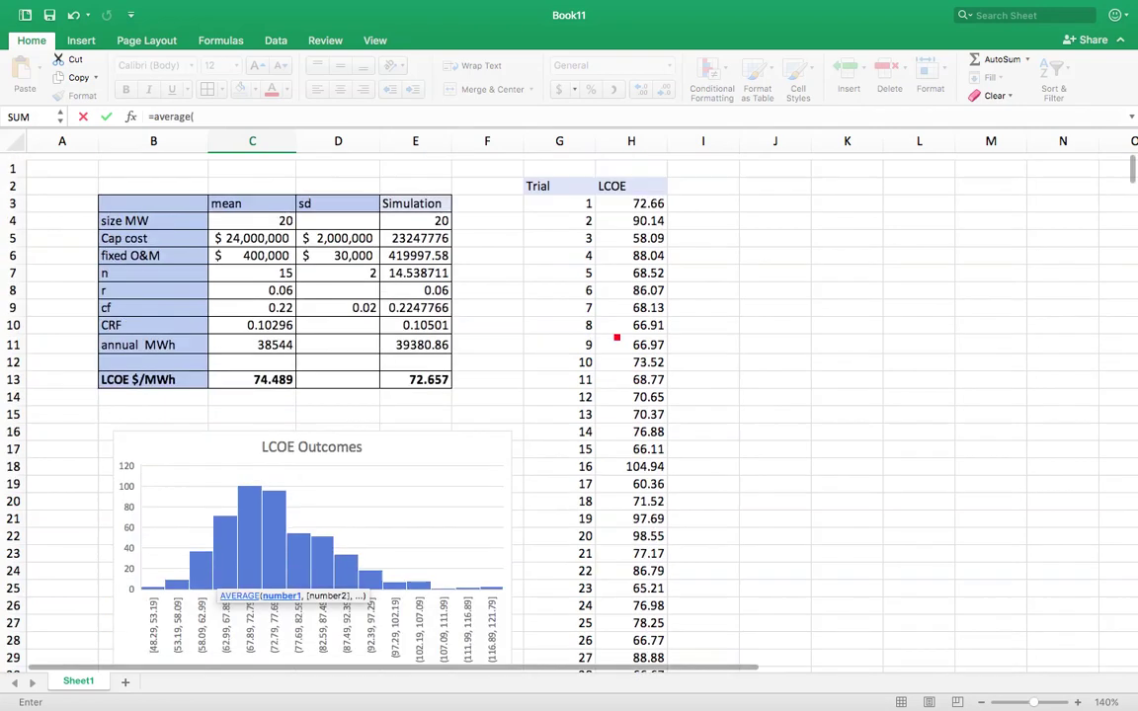
left_click(642, 198)
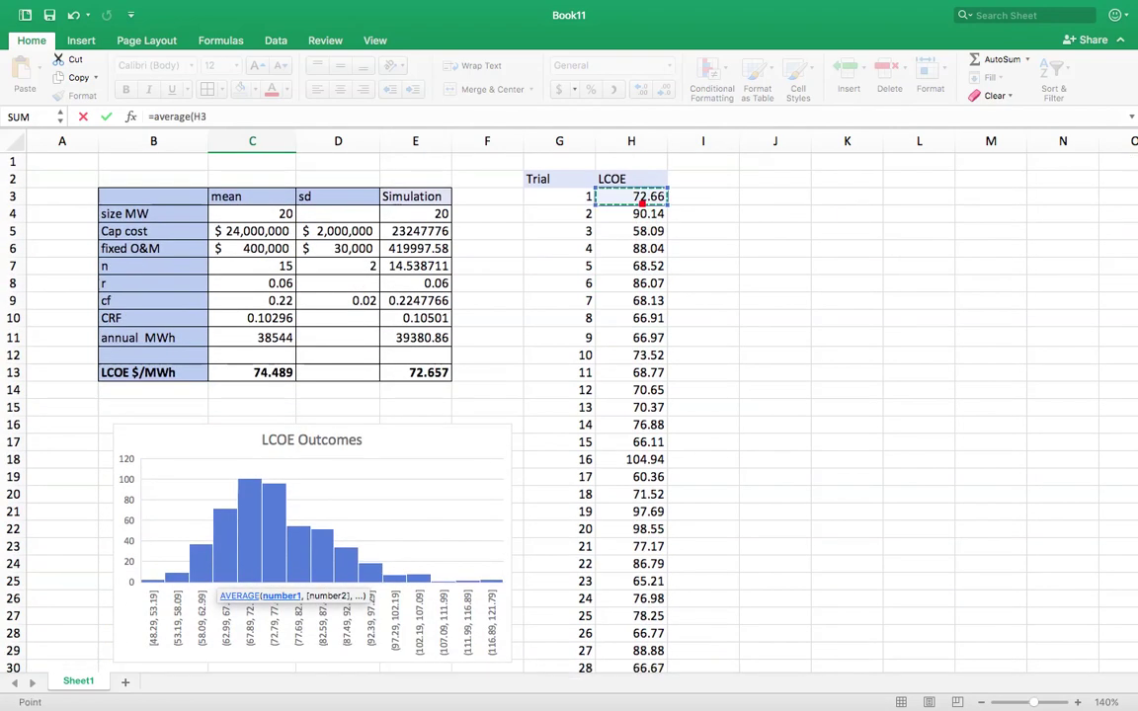
key("super+shift+Down")
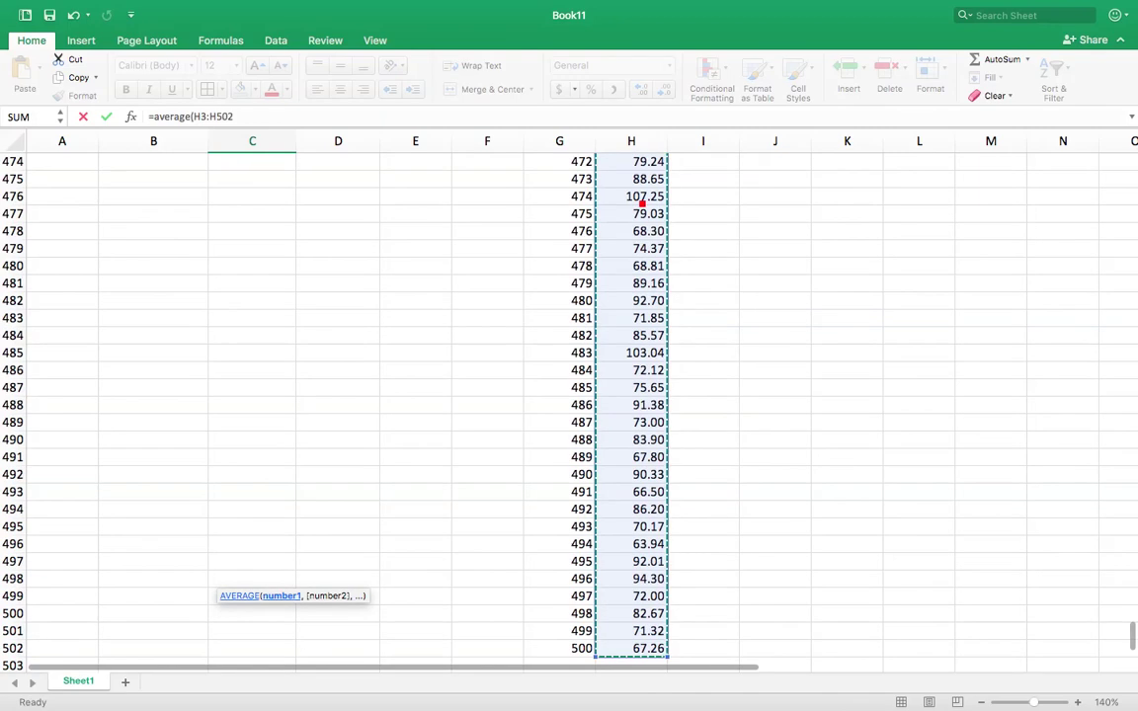
key("Return")
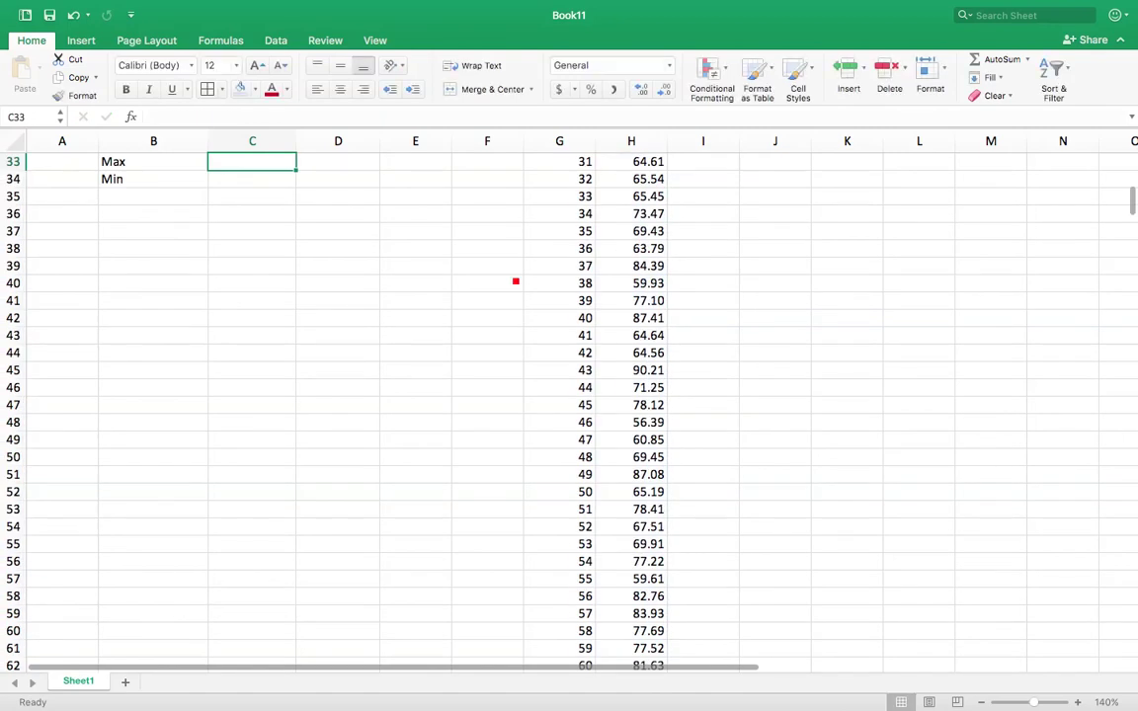
scroll(469, 304, "up", 3)
left_click(487, 416)
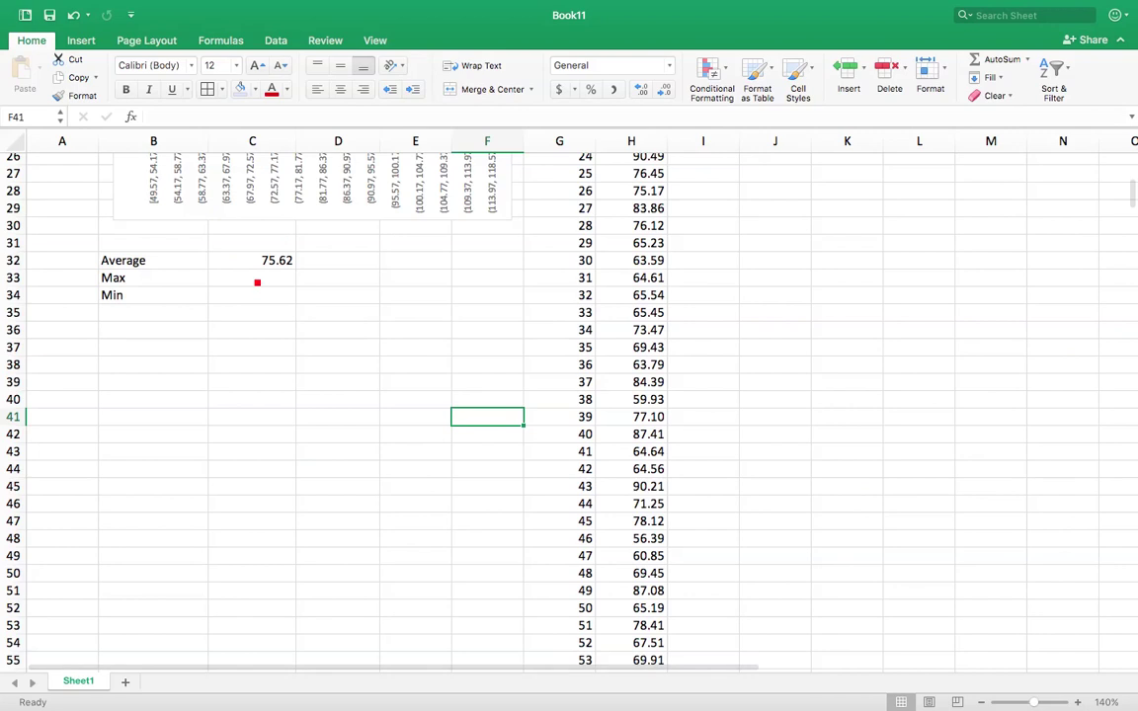
- In C33 enter =MAX(H3:H502) for the highest LCOE
left_click(257, 281)
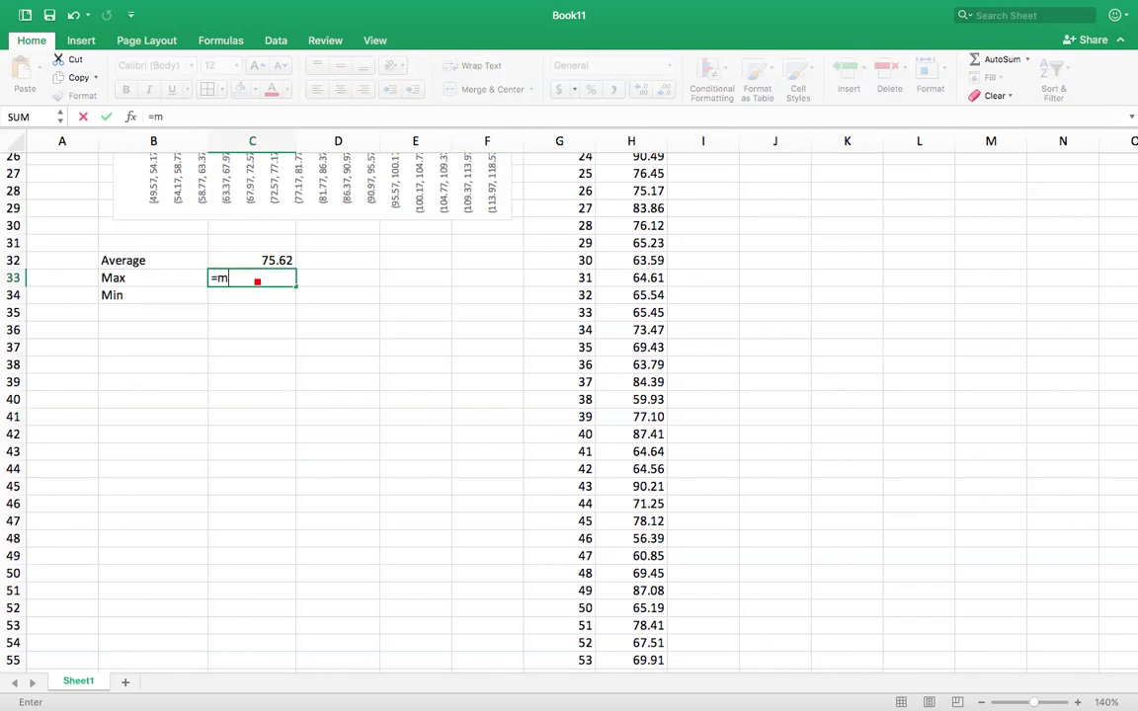
type("=max(")
scroll(652, 203, "up", 10)
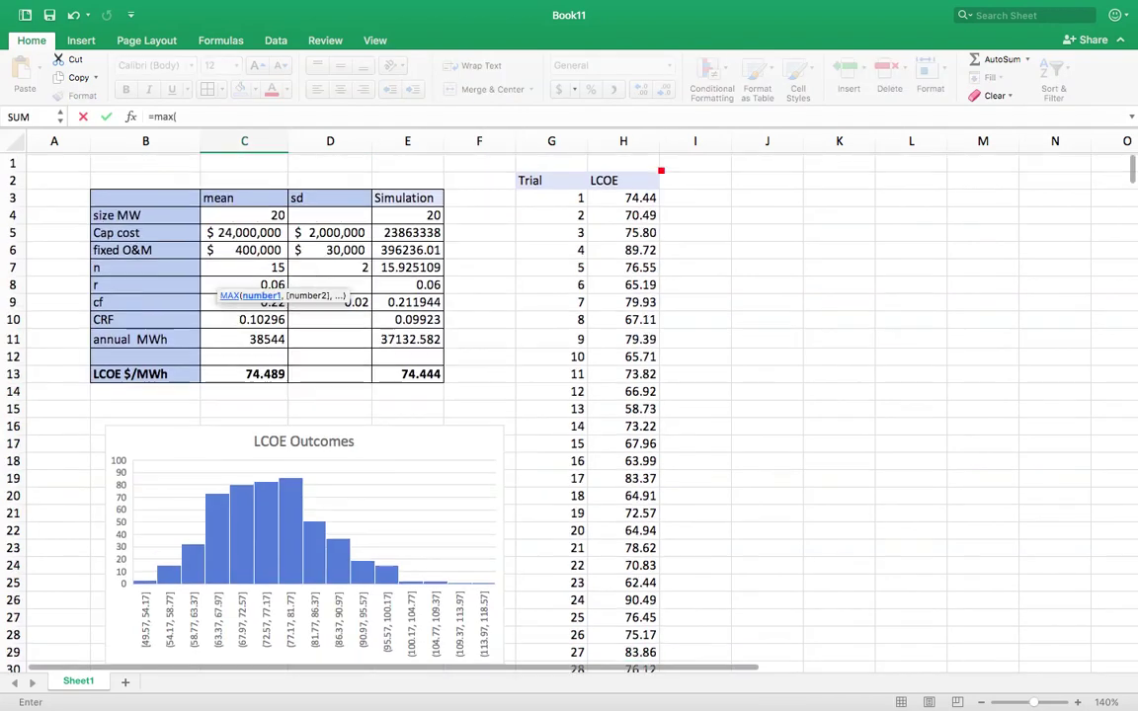
left_click(637, 197)
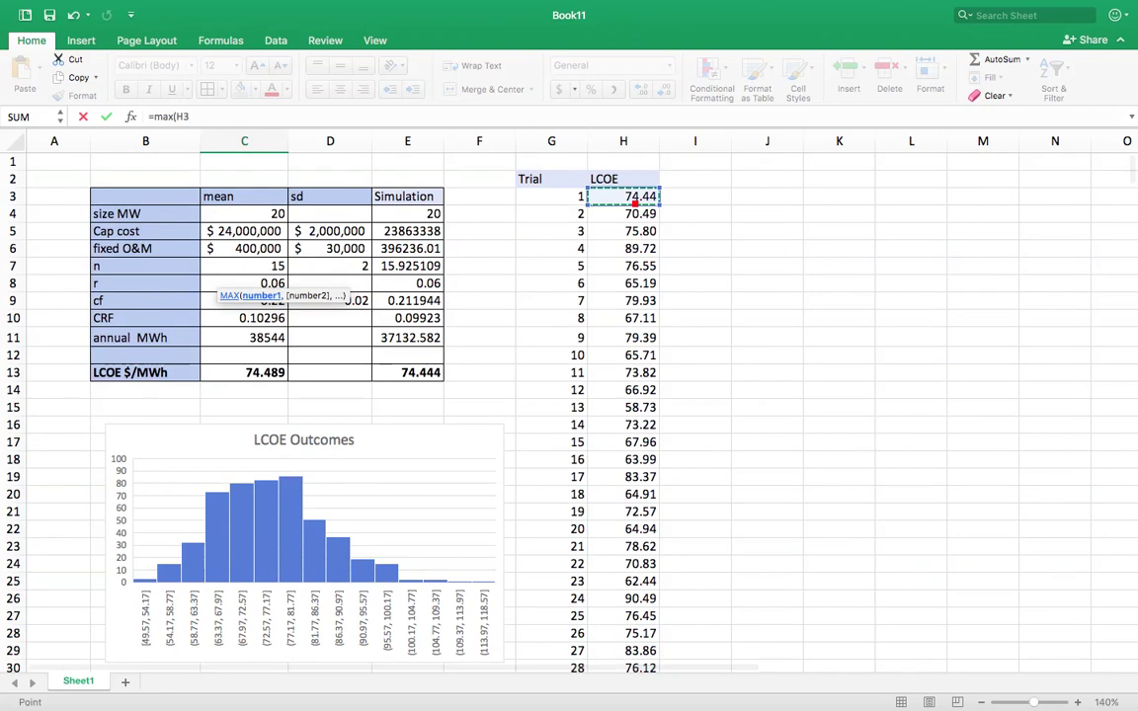
key("super+Down")
scroll(652, 201, "up", 15)
scroll(643, 197, "up", 20)
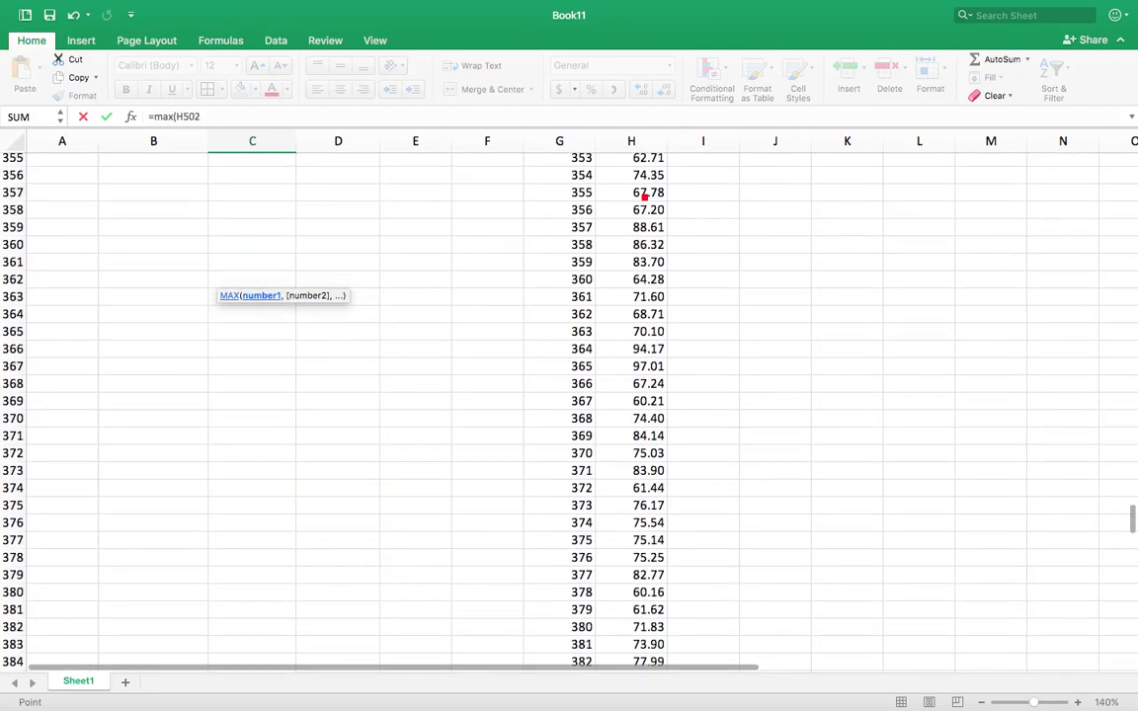
scroll(643, 199, "up", 20)
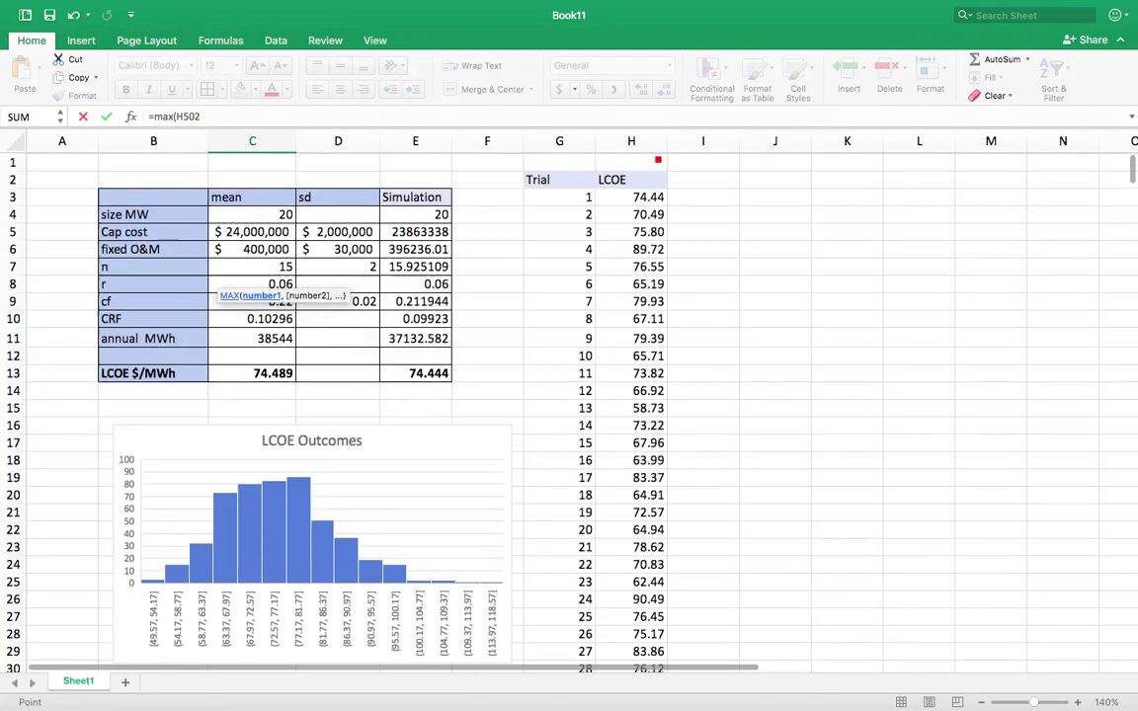
left_click(649, 197, "shift")
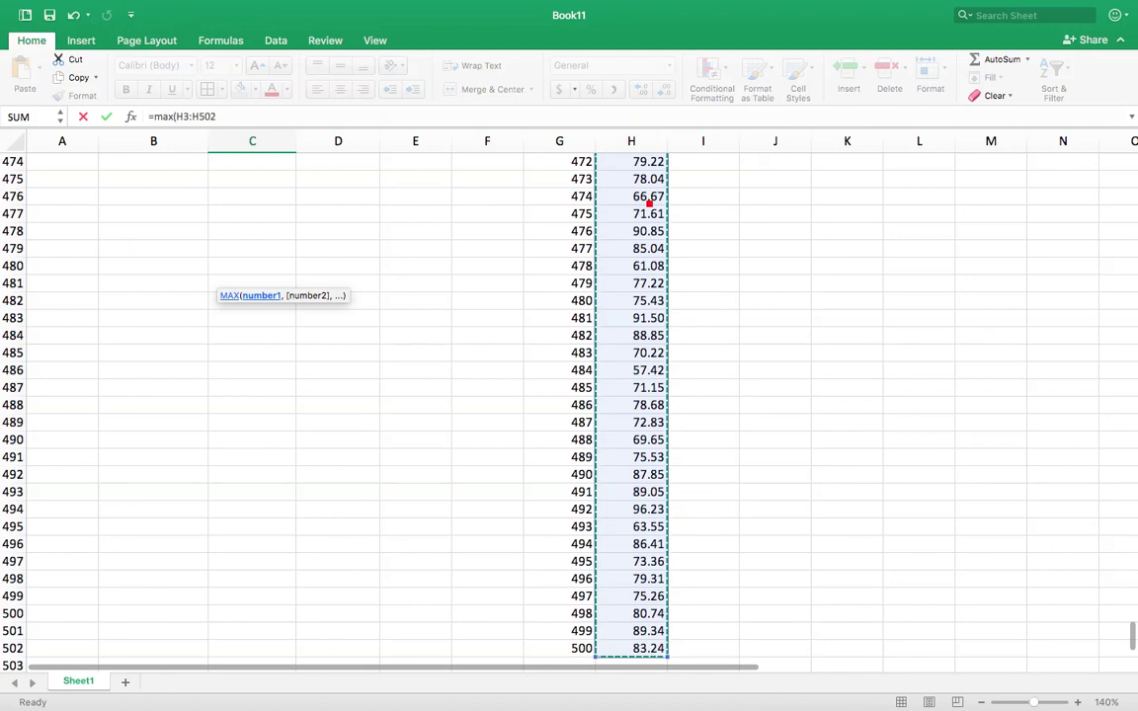
key("Return")
scroll(464, 336, "up", 5)
- In C34 enter =MIN(H3:H502) for the lowest LCOE
type("=MIN(")
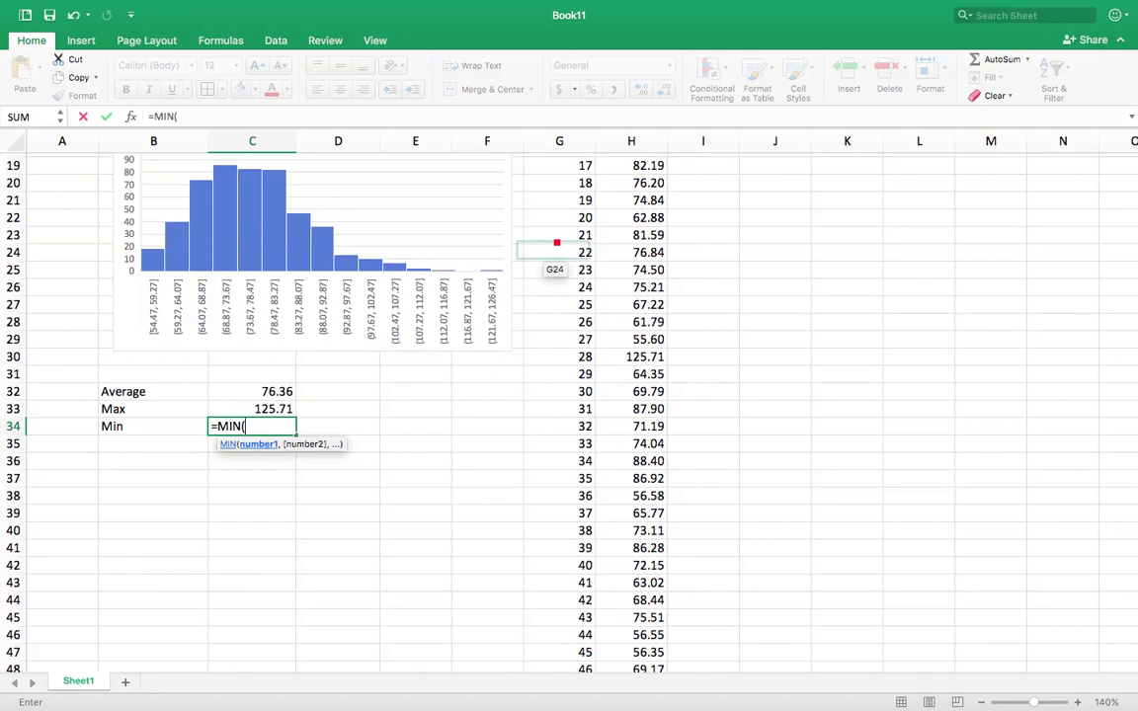
scroll(553, 212, "up", 6)
left_click(639, 172)
key("ctrl+shift+Down")
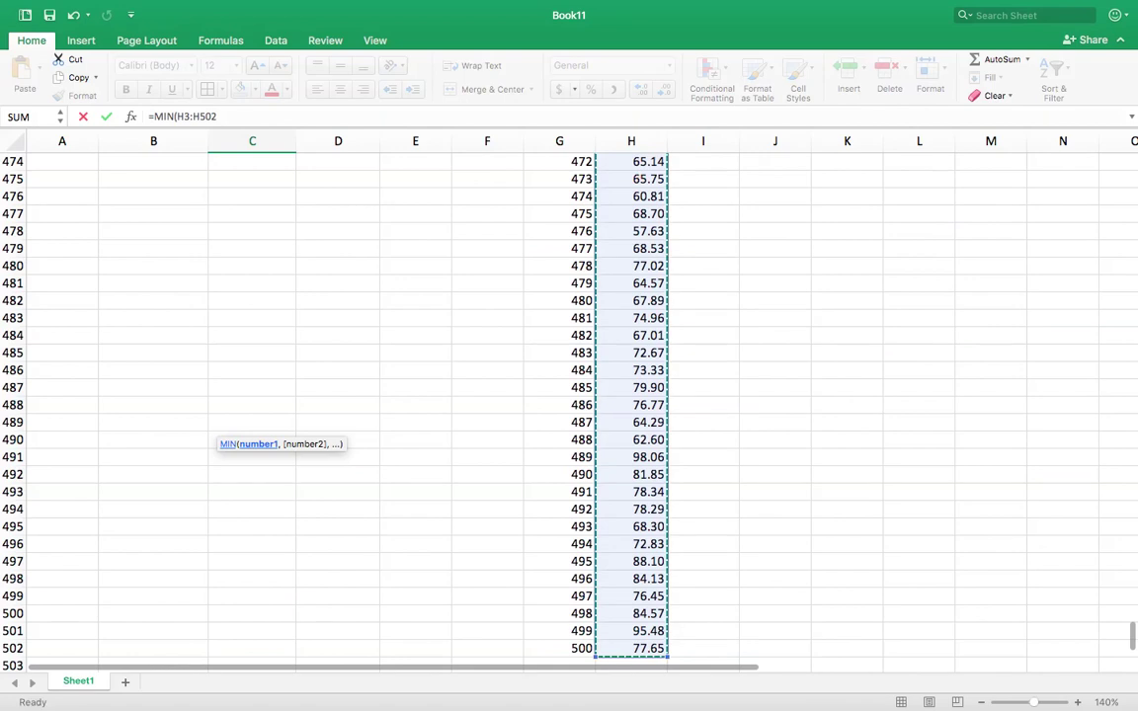
key("Return")
scroll(421, 305, "up", 4)
scroll(360, 395, "up", 3)
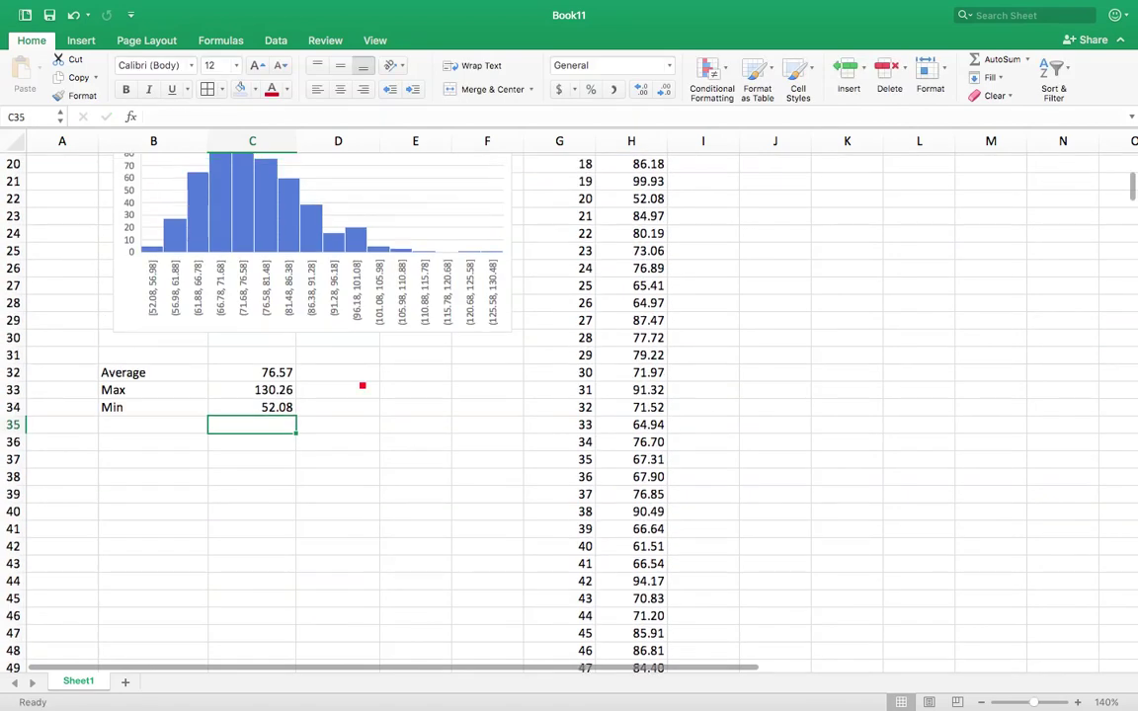
left_click(360, 395)
left_click(275, 408)
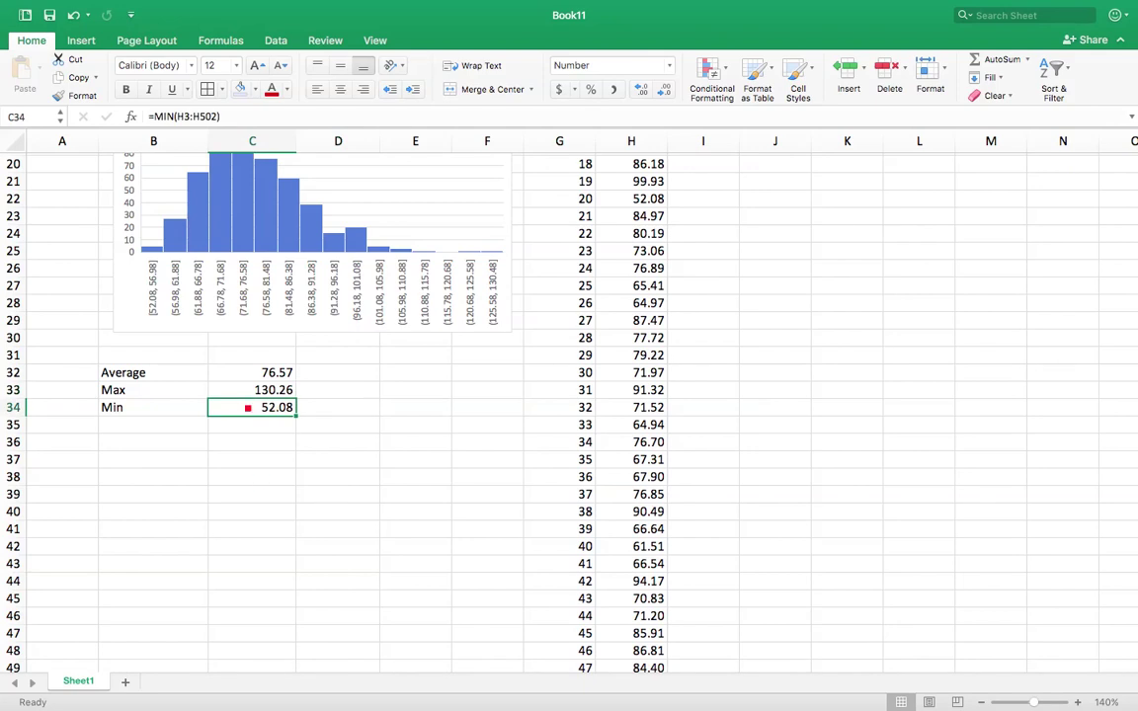
left_click(262, 390)
left_click(262, 373)
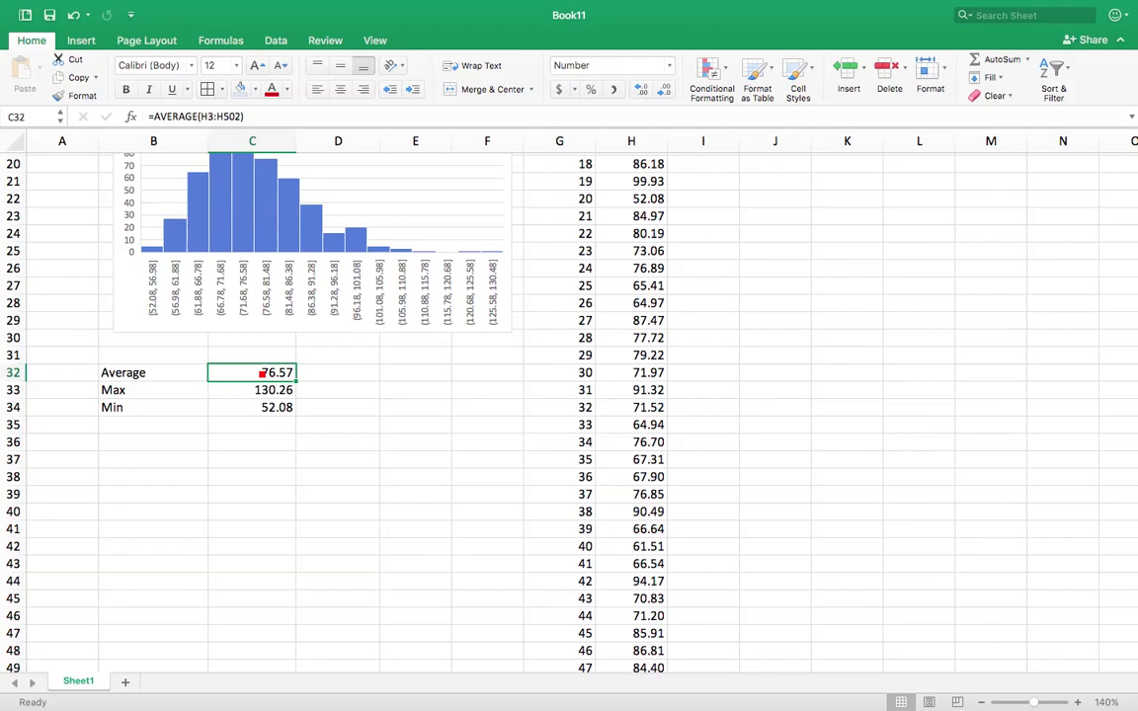
scroll(262, 373, "up", 2)
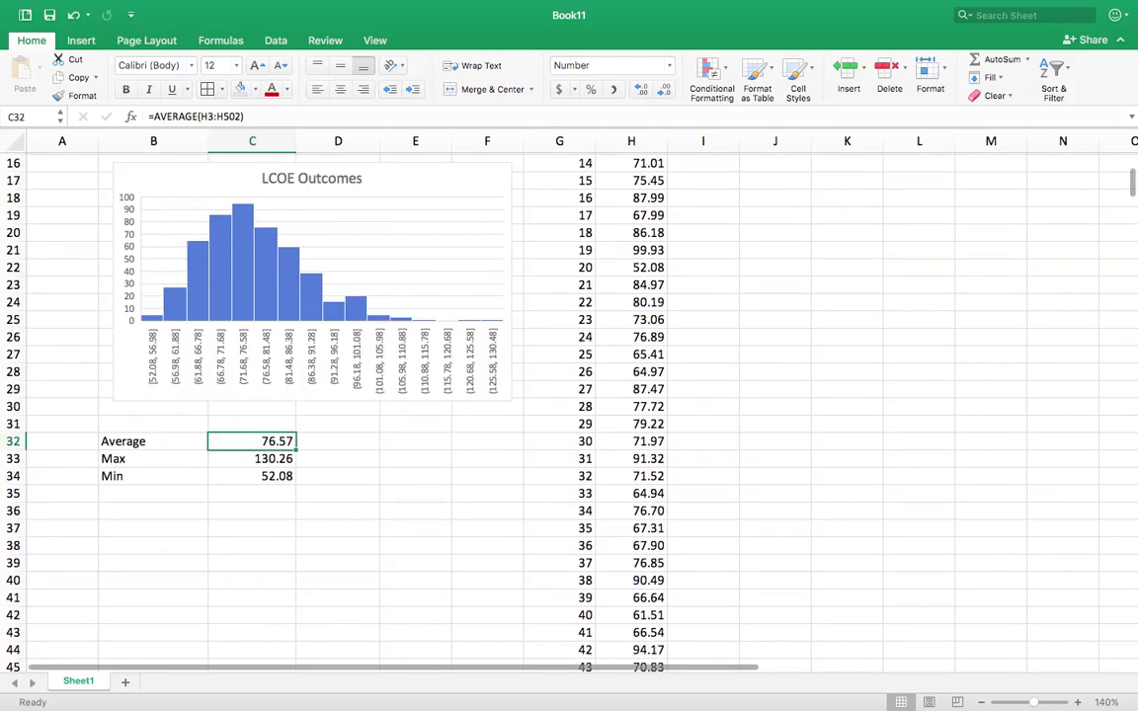
scroll(762, 312, "up", 3)
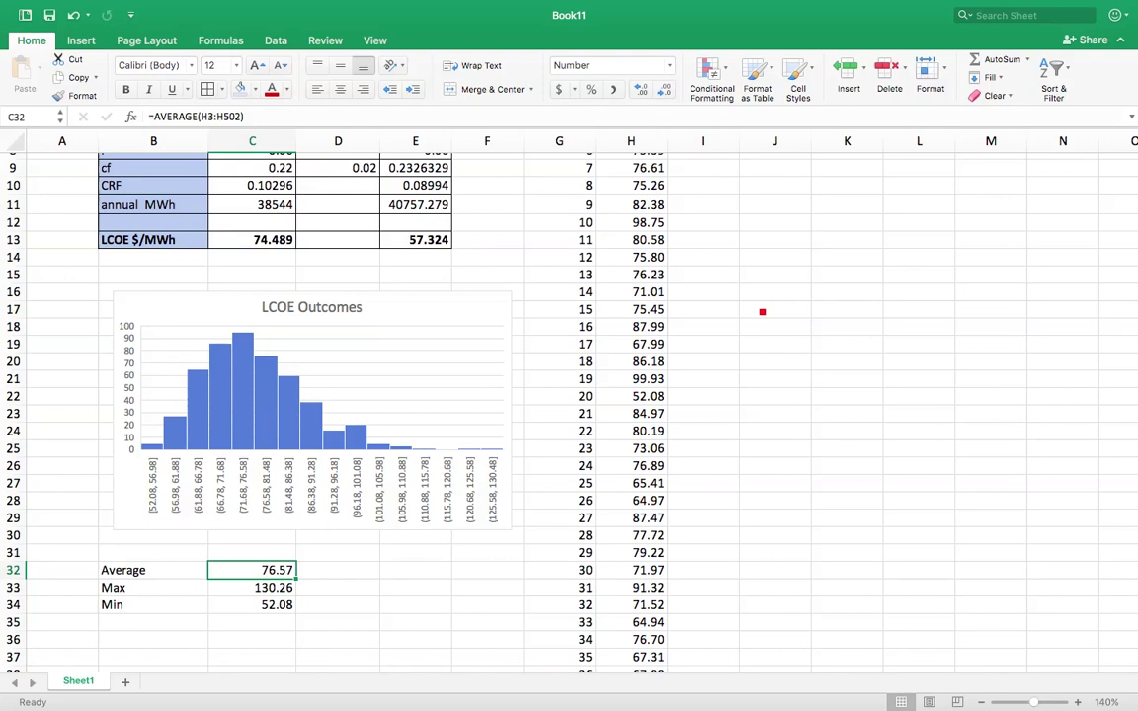
- Run Calculate Now eleven times to regenerate the random LCOE trials, histogram and statistics
left_click(230, 40)
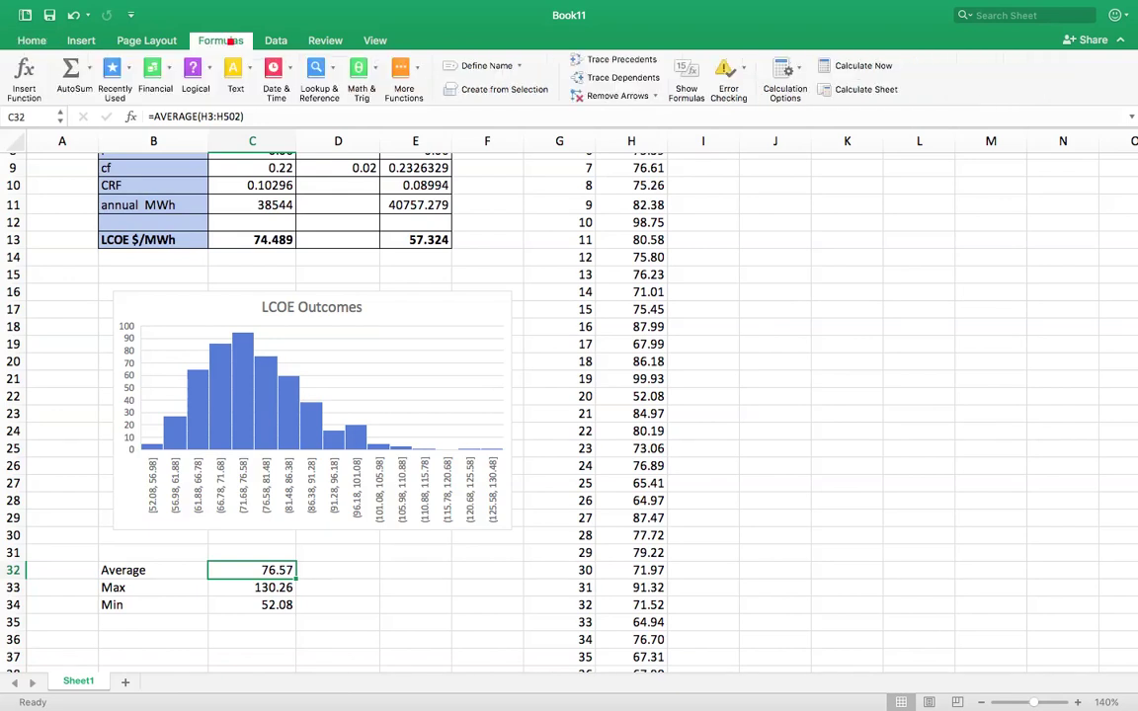
left_click(840, 65)
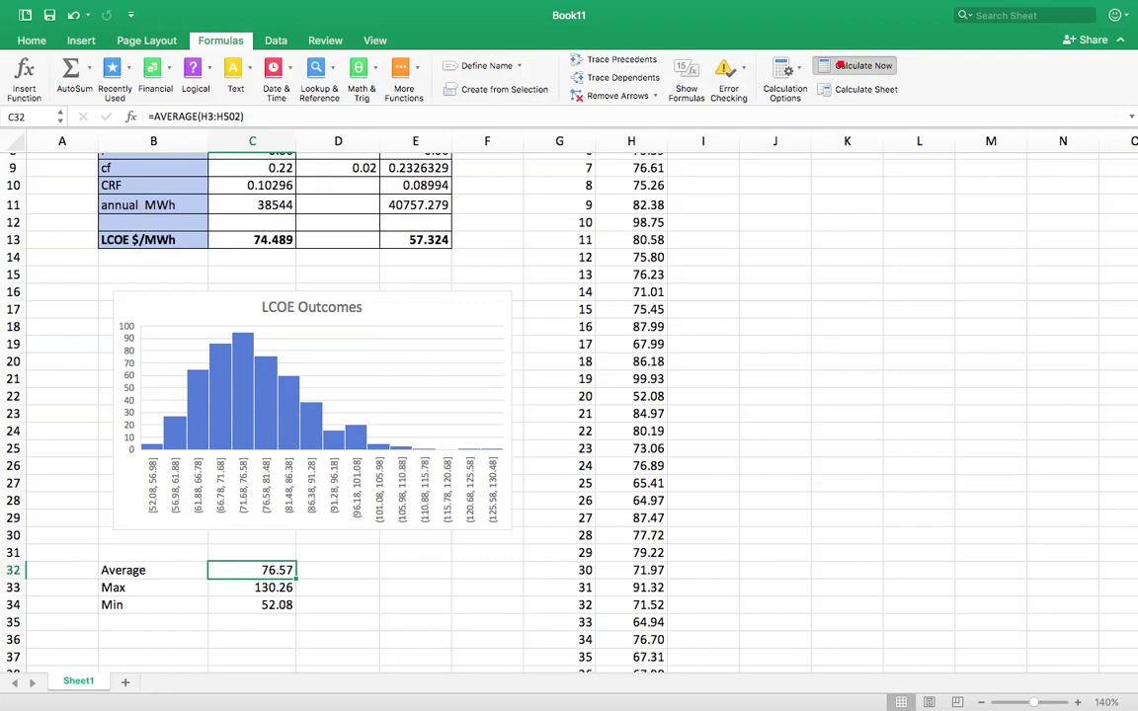
left_click(839, 65)
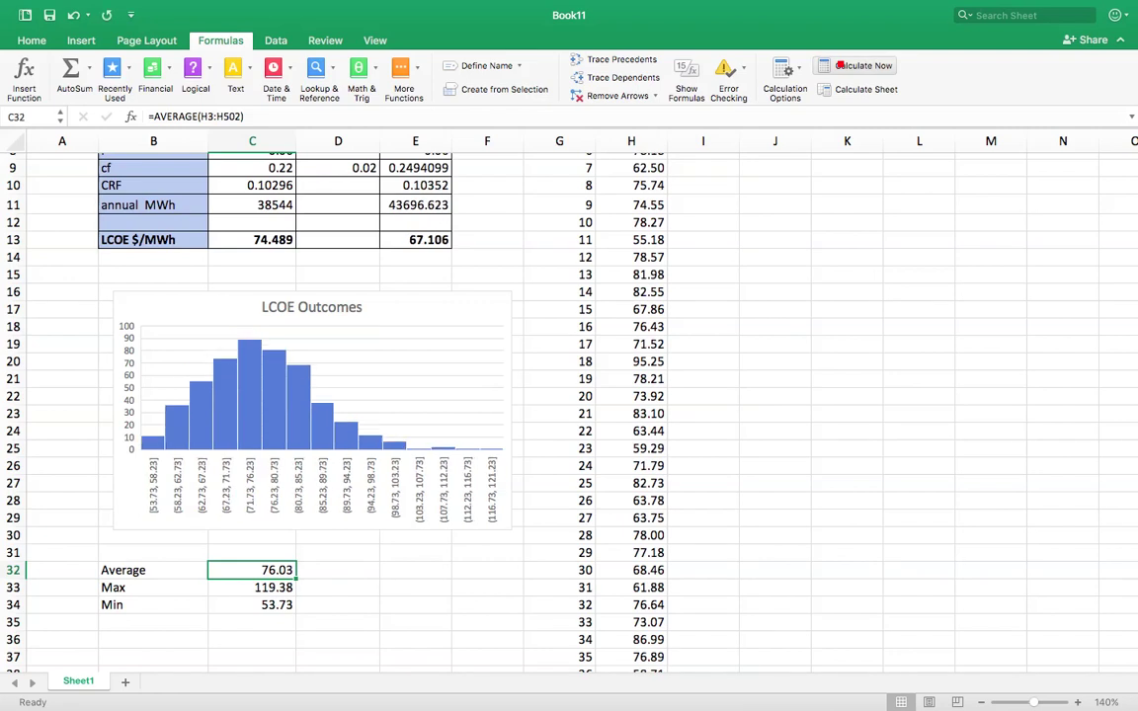
left_click(840, 65)
left_click(840, 66)
left_click(840, 66)
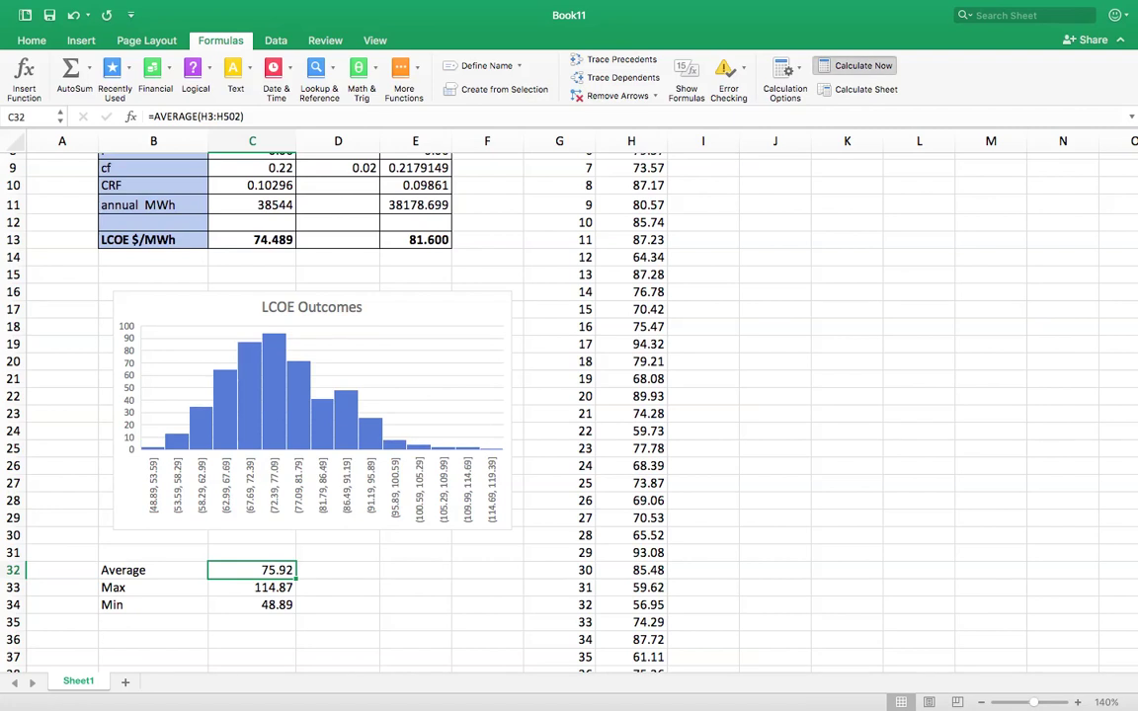
left_click(840, 65)
left_click(840, 65)
left_click(839, 65)
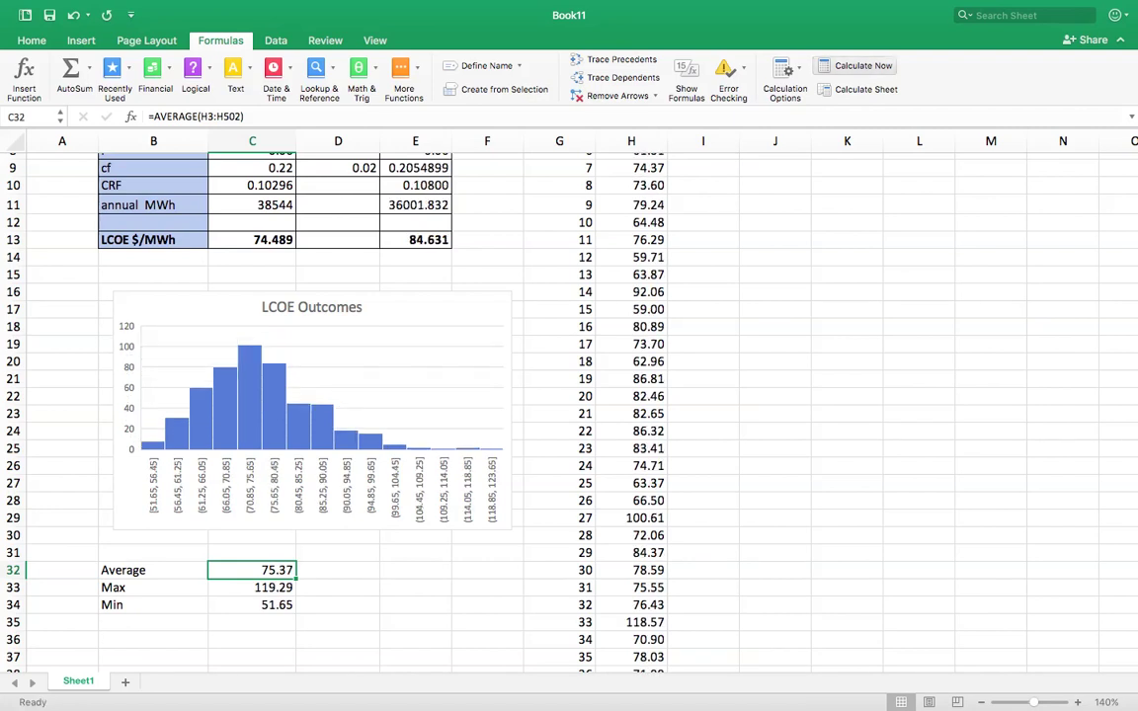
left_click(840, 65)
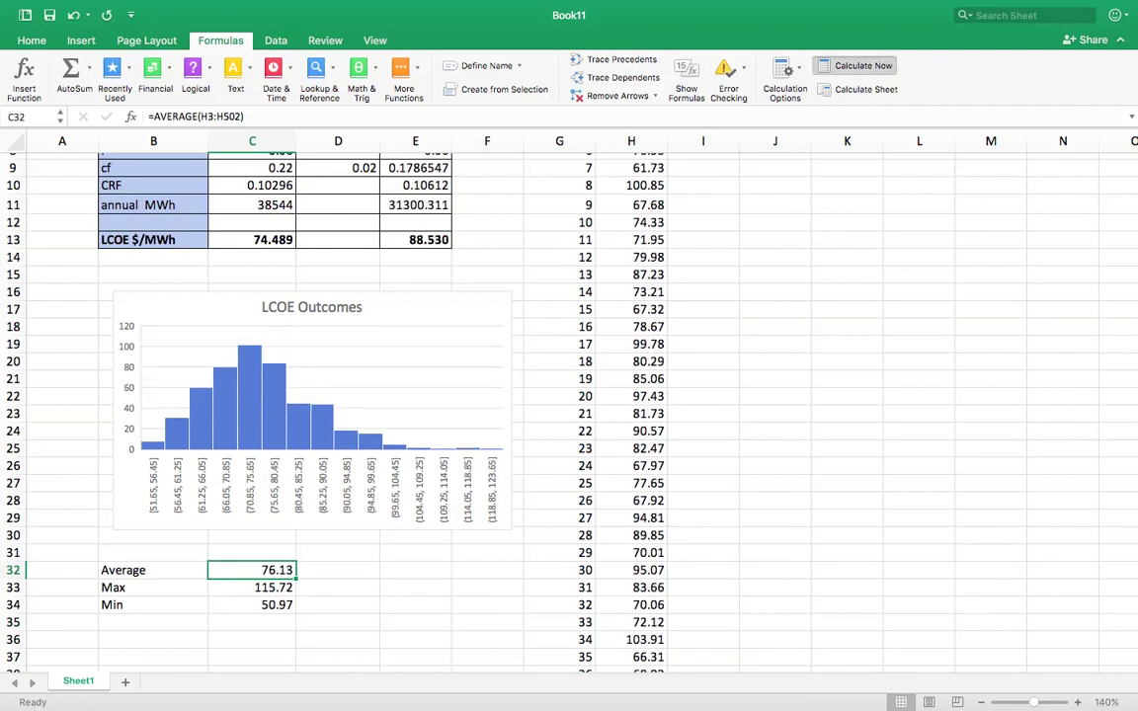
left_click(840, 65)
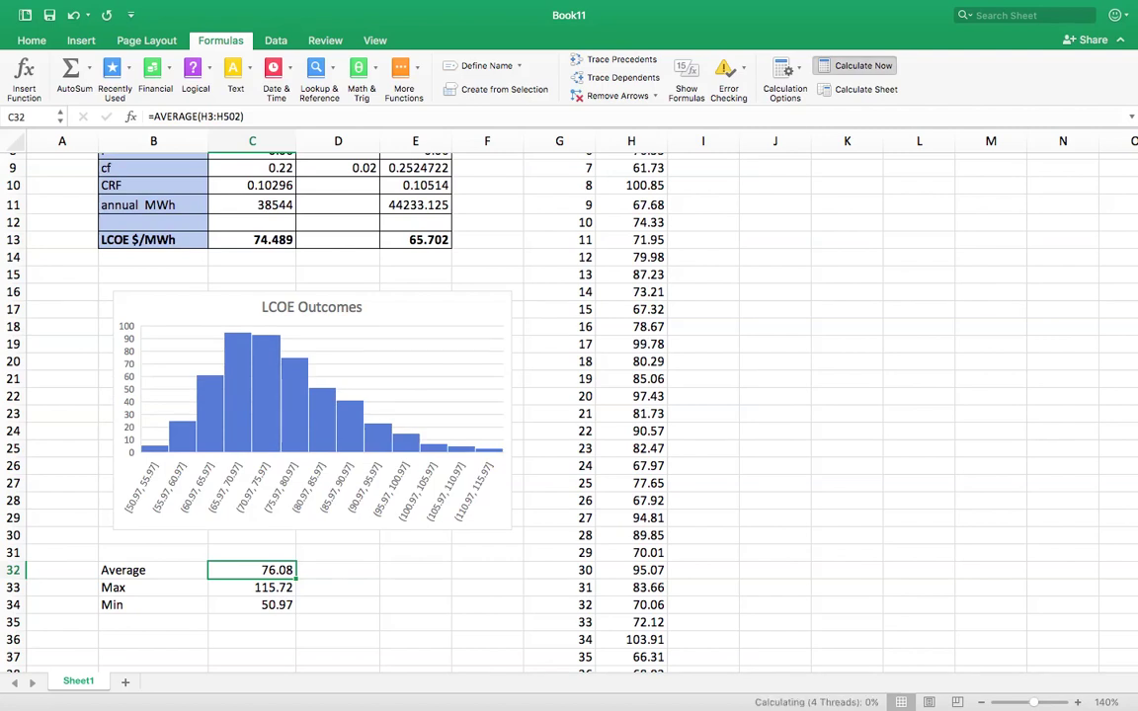
left_click(839, 65)
scroll(864, 258, "up", 4)
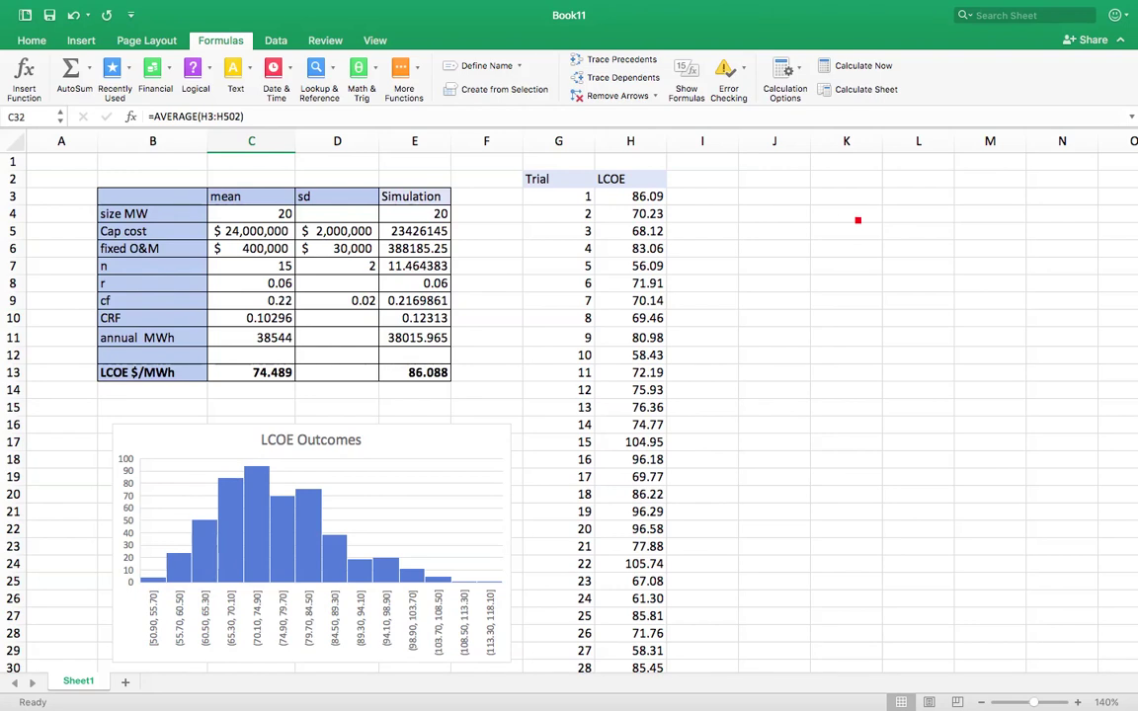
- Enter rates 0.04, 0.06 and 0.08 in L3:N3, then extend the series through 0.12 in P3
left_click(943, 200)
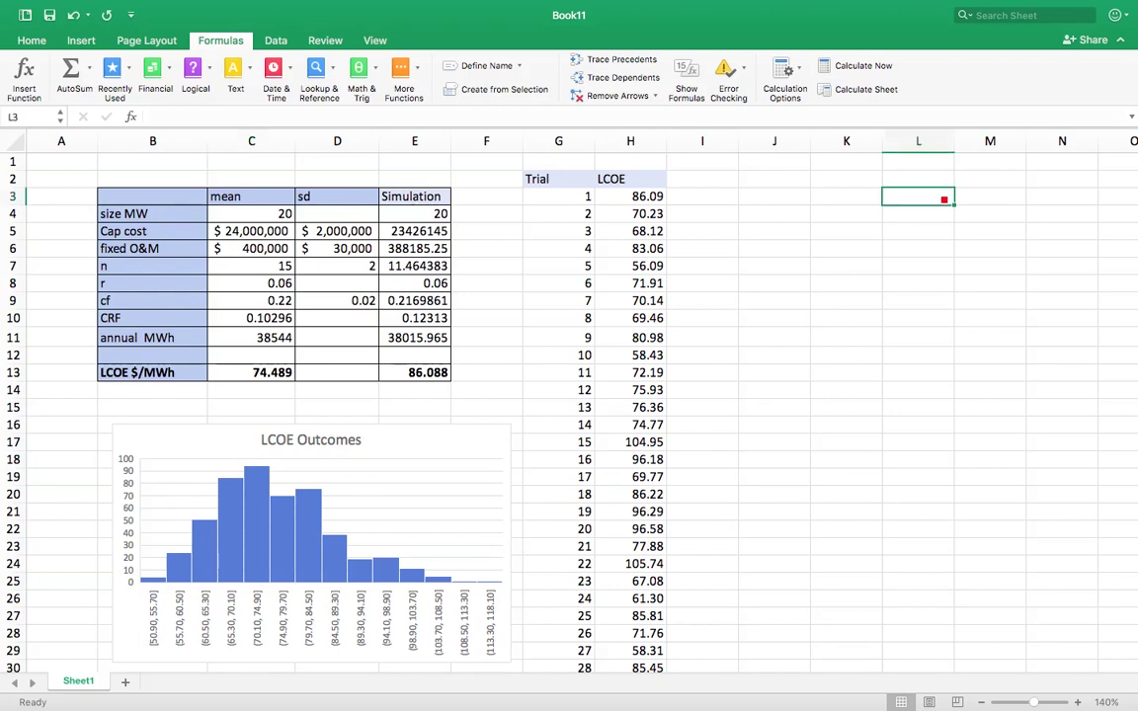
type(".04")
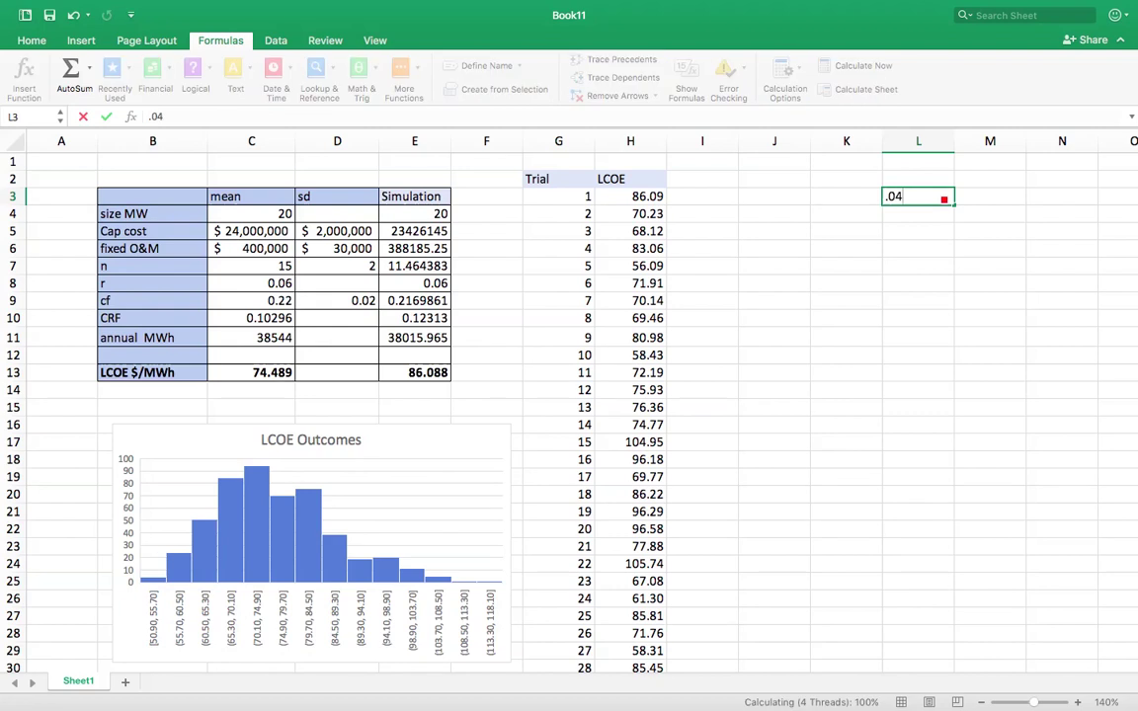
key("Tab")
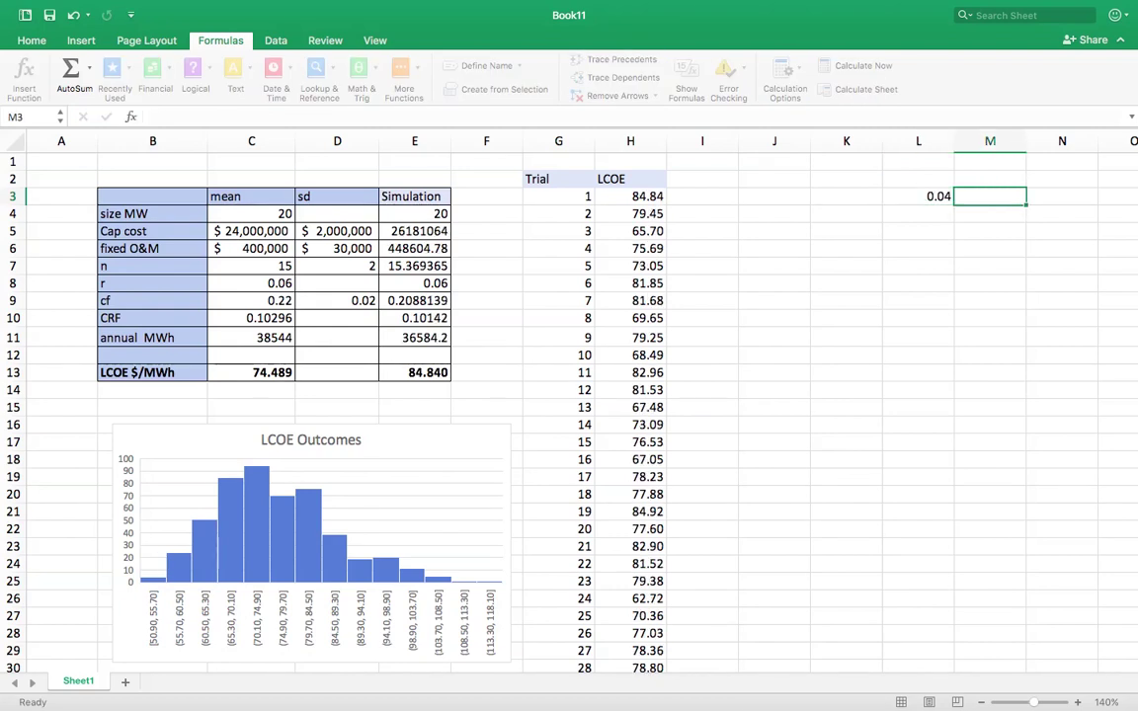
type(".06")
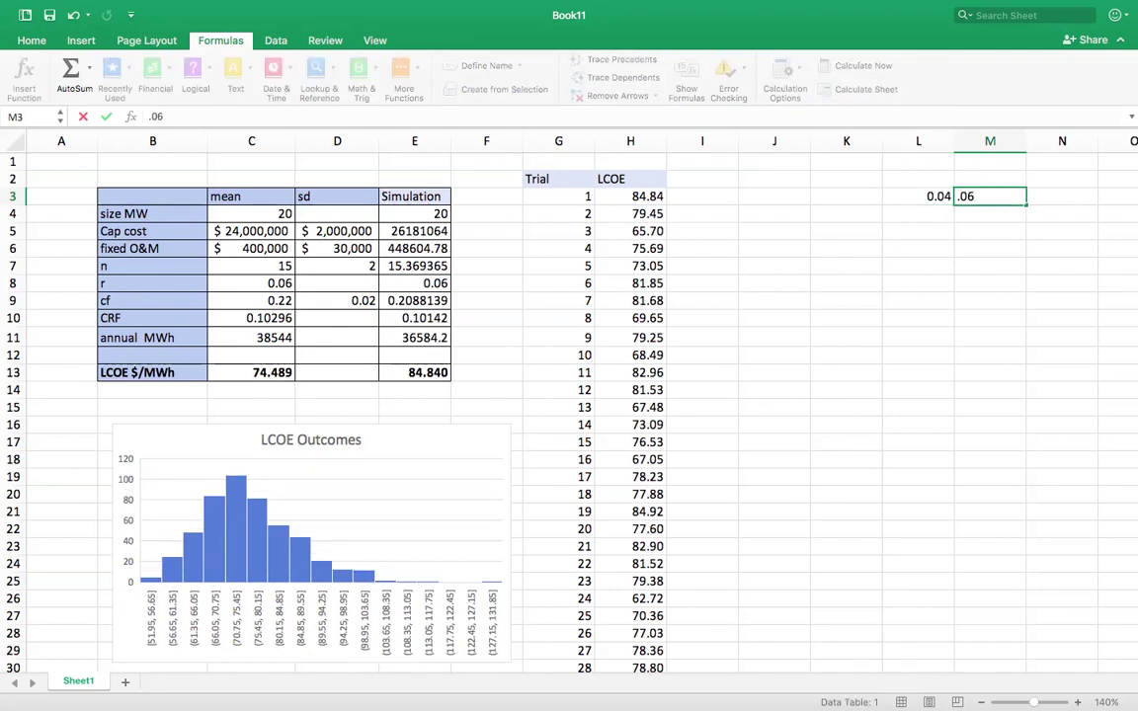
key("Tab")
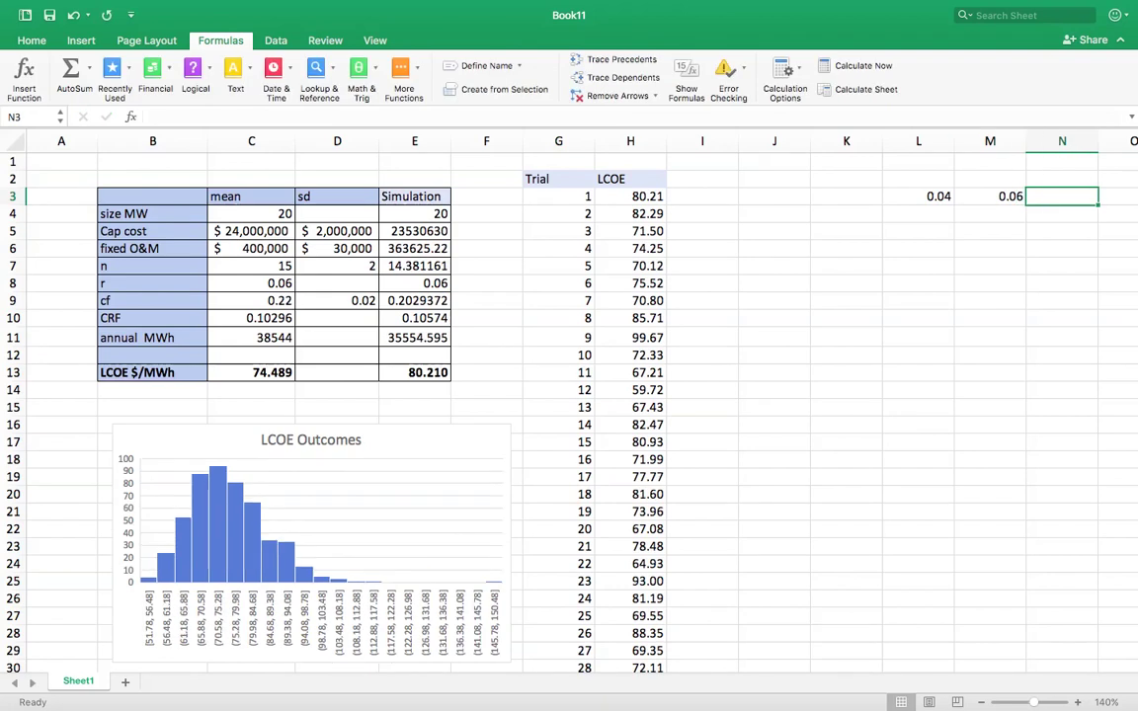
type(".08")
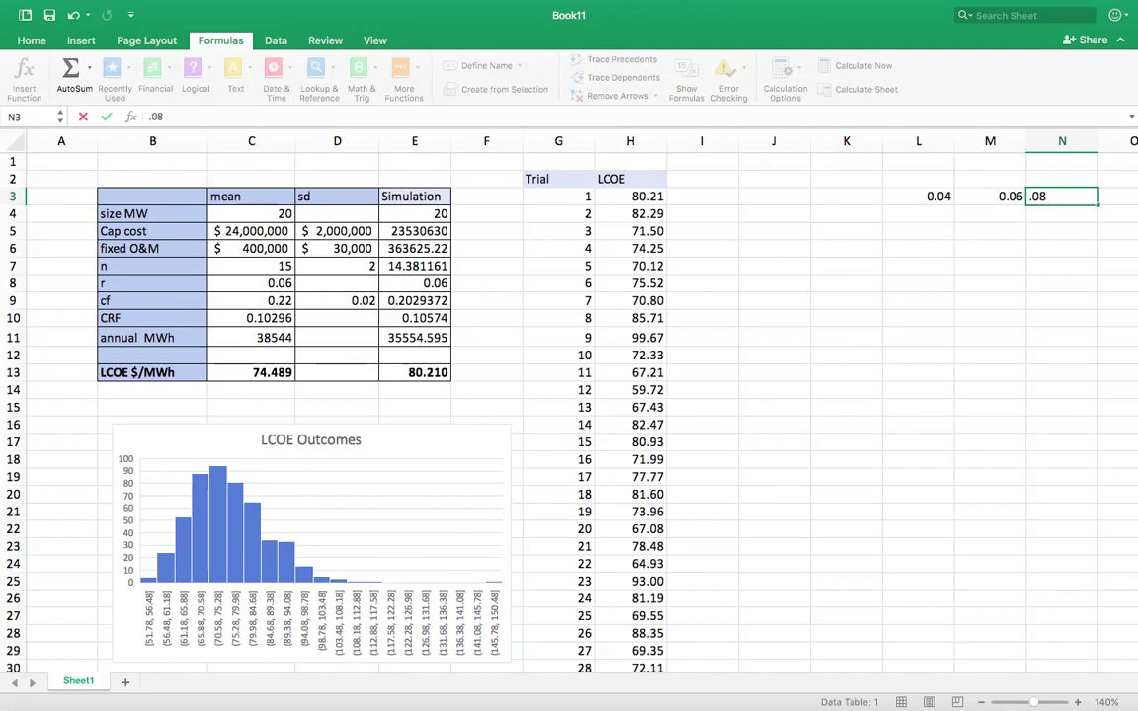
key("Tab")
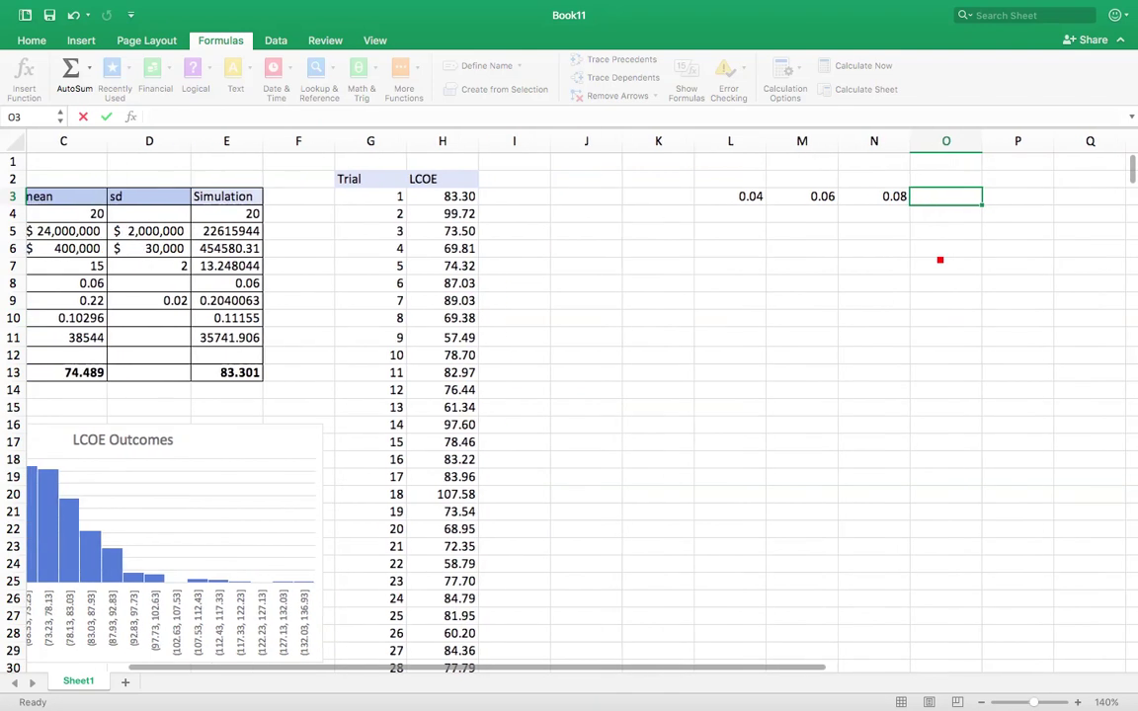
left_click_drag(818, 196, 911, 328)
left_click_drag(509, 141, 570, 145)
left_click(593, 268)
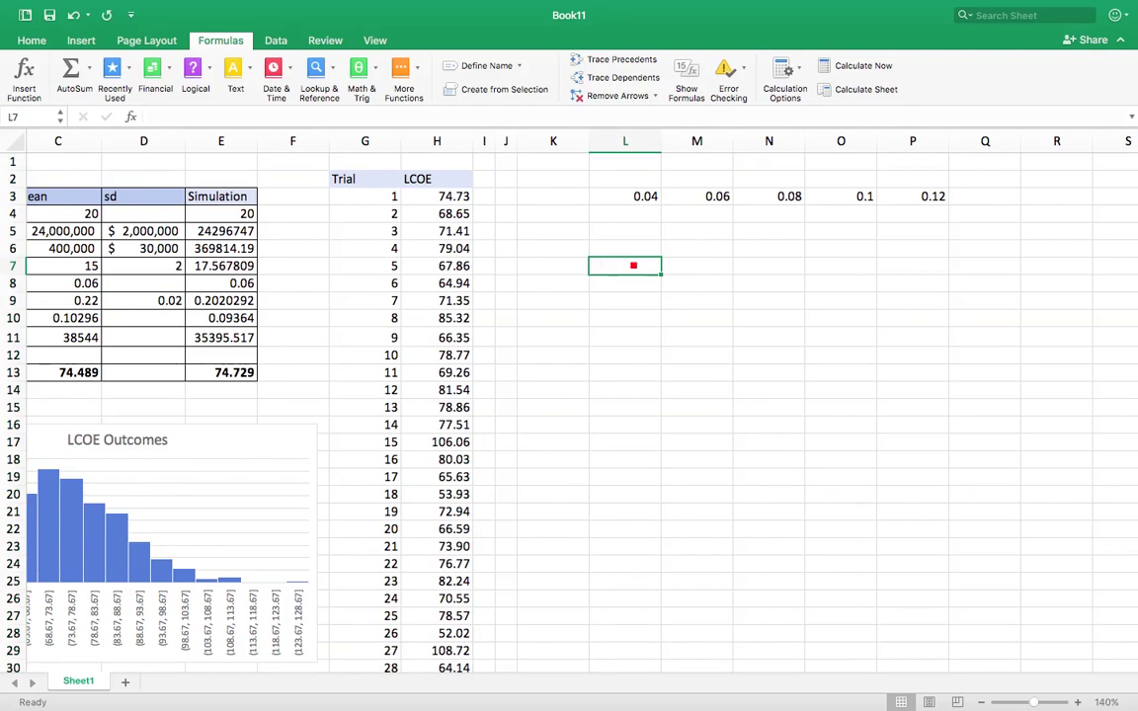
- Type the header 'Trial' in K2 and the starting number 1 in K4
left_click(568, 183)
type("TRA")
key("BackSpace")
key("BackSpace")
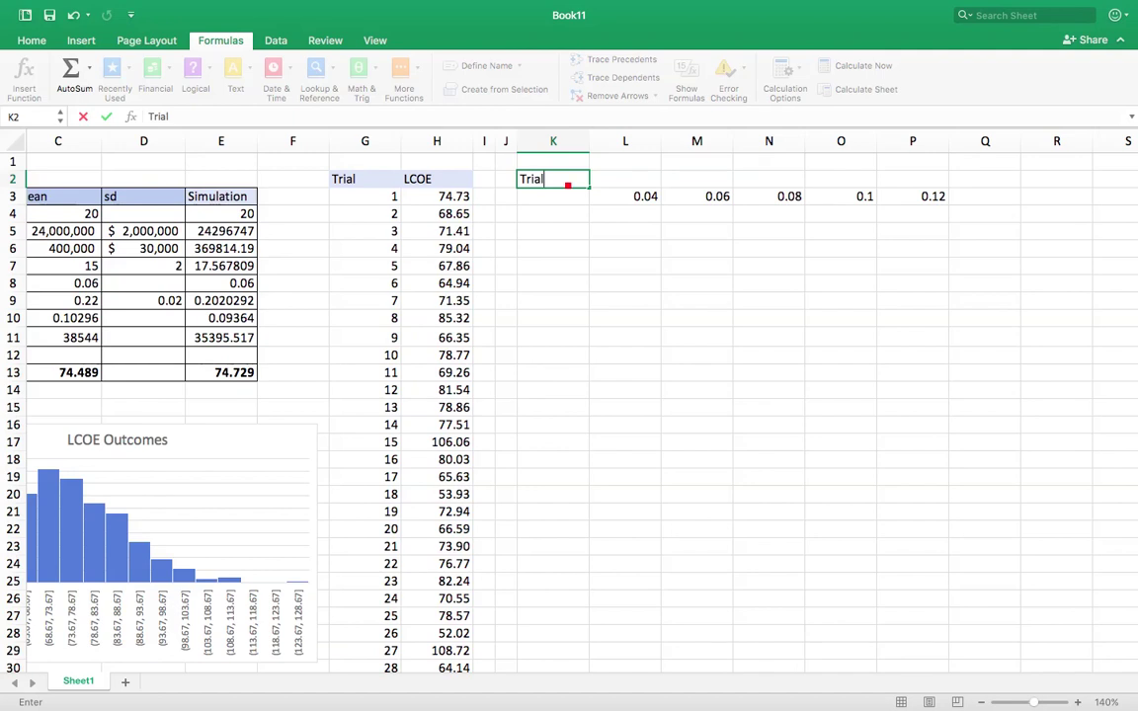
type("il")
left_click(566, 215)
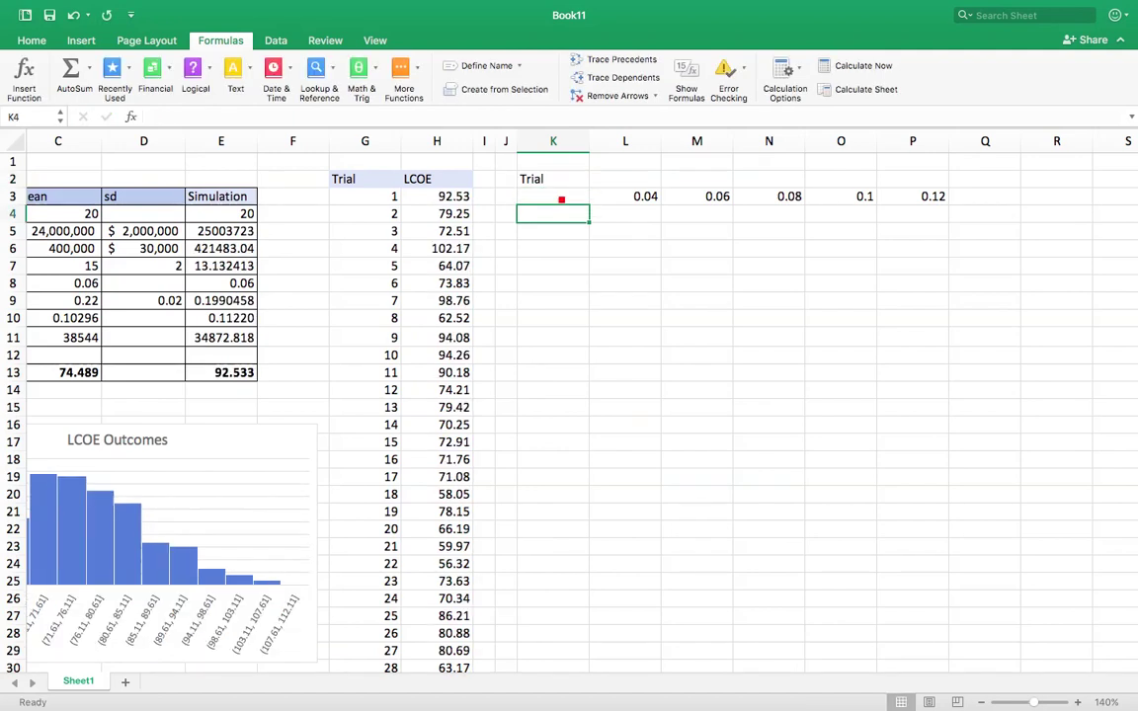
type("1")
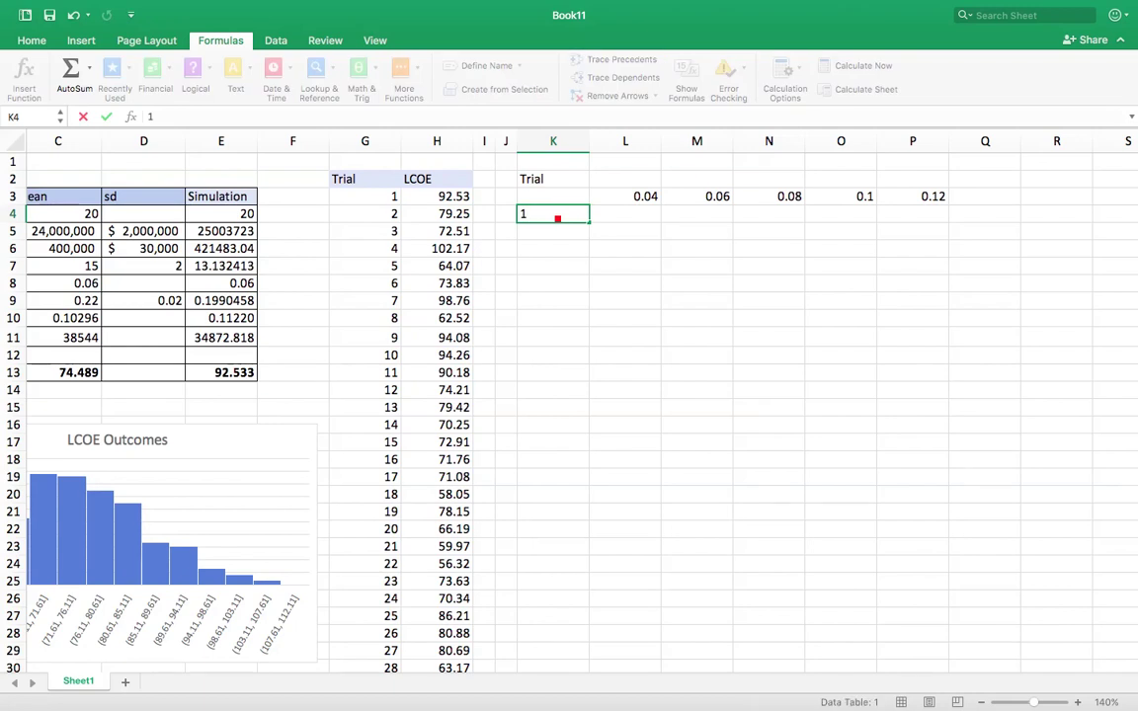
key("Return")
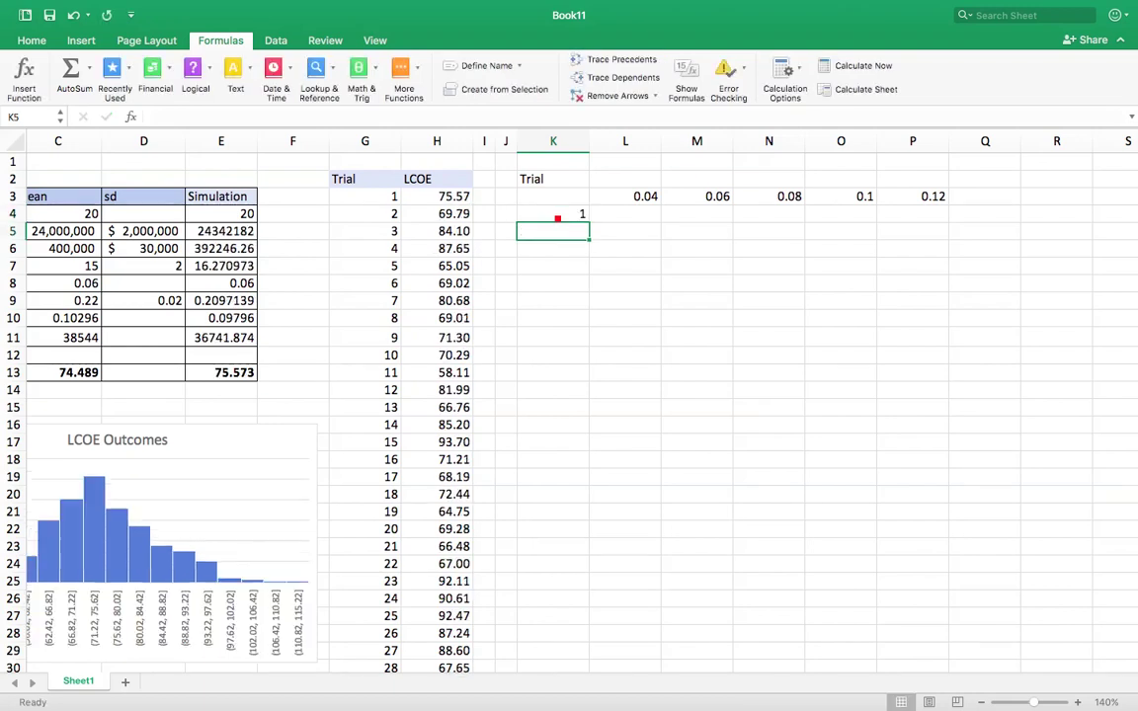
- Fill K4 down the column as a series with step 1, stopping at 500
left_click(551, 216)
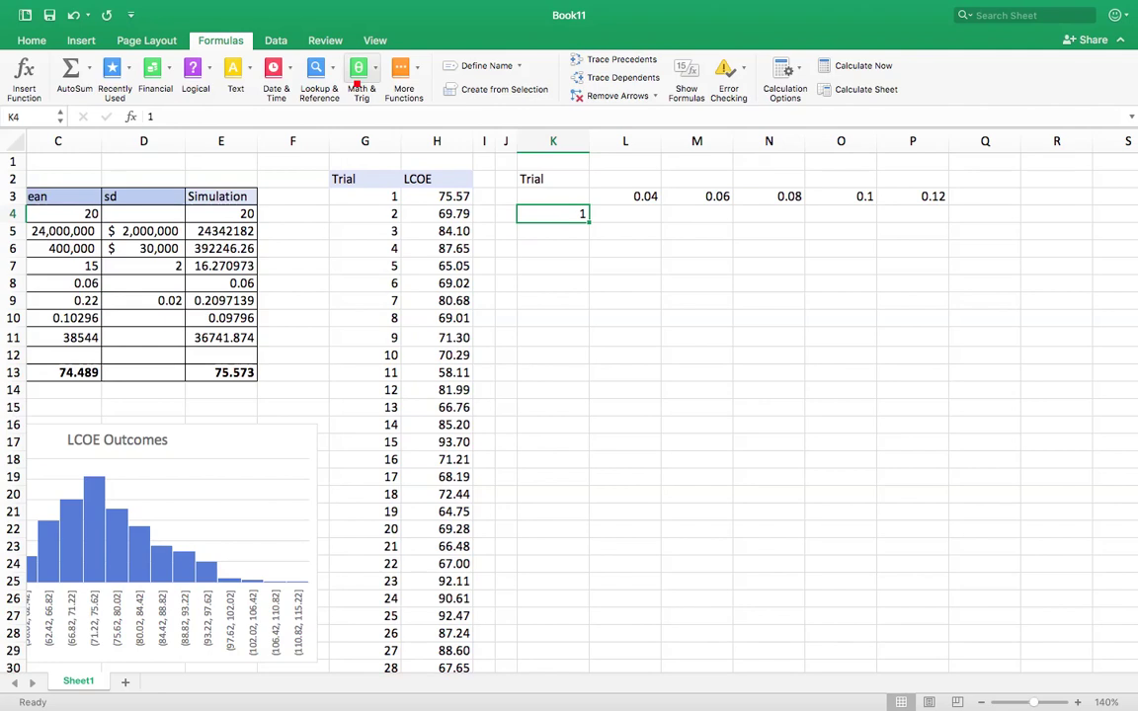
left_click(34, 42)
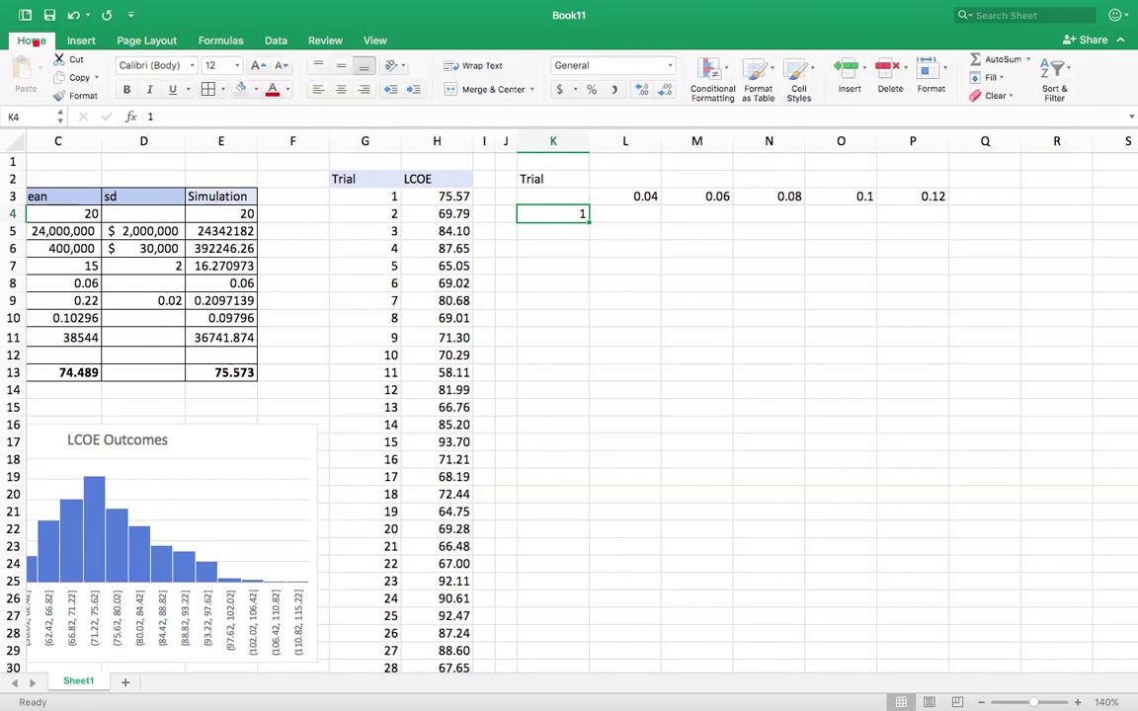
left_click(988, 77)
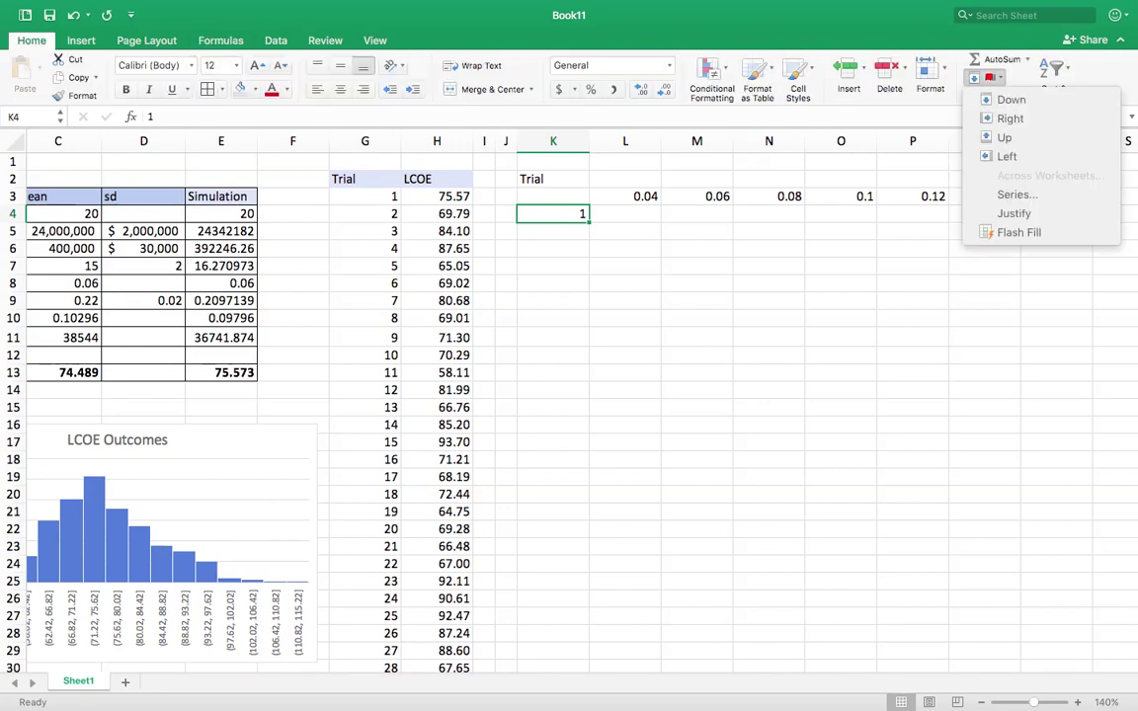
left_click(997, 194)
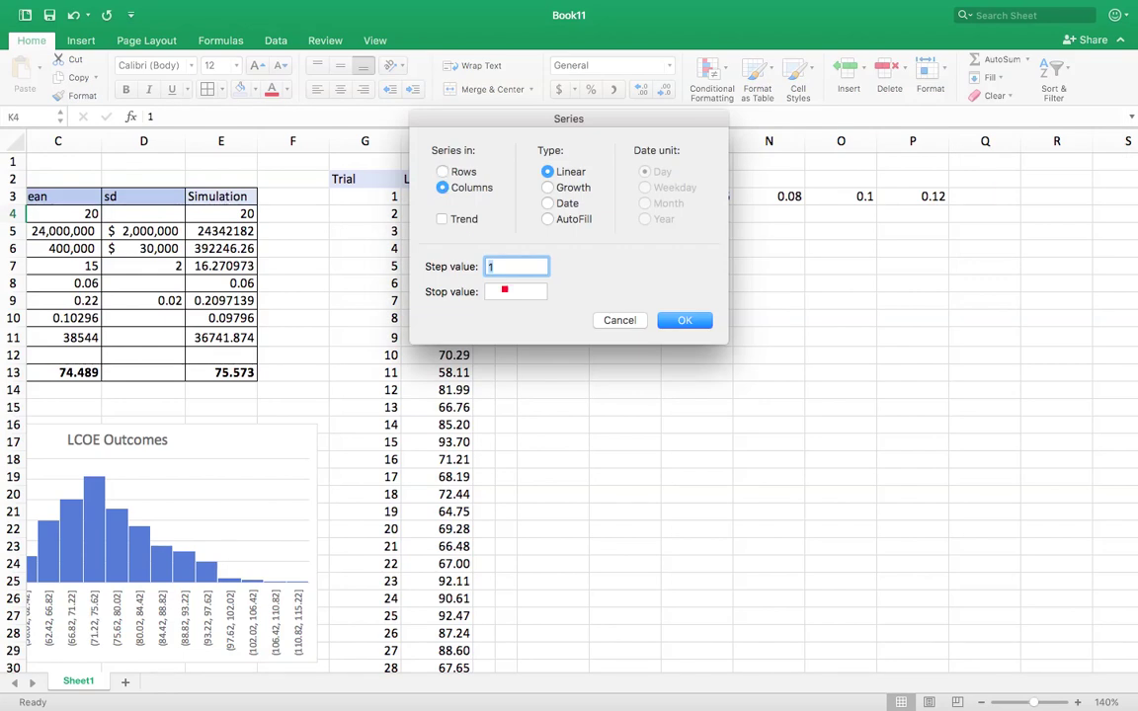
key("Tab")
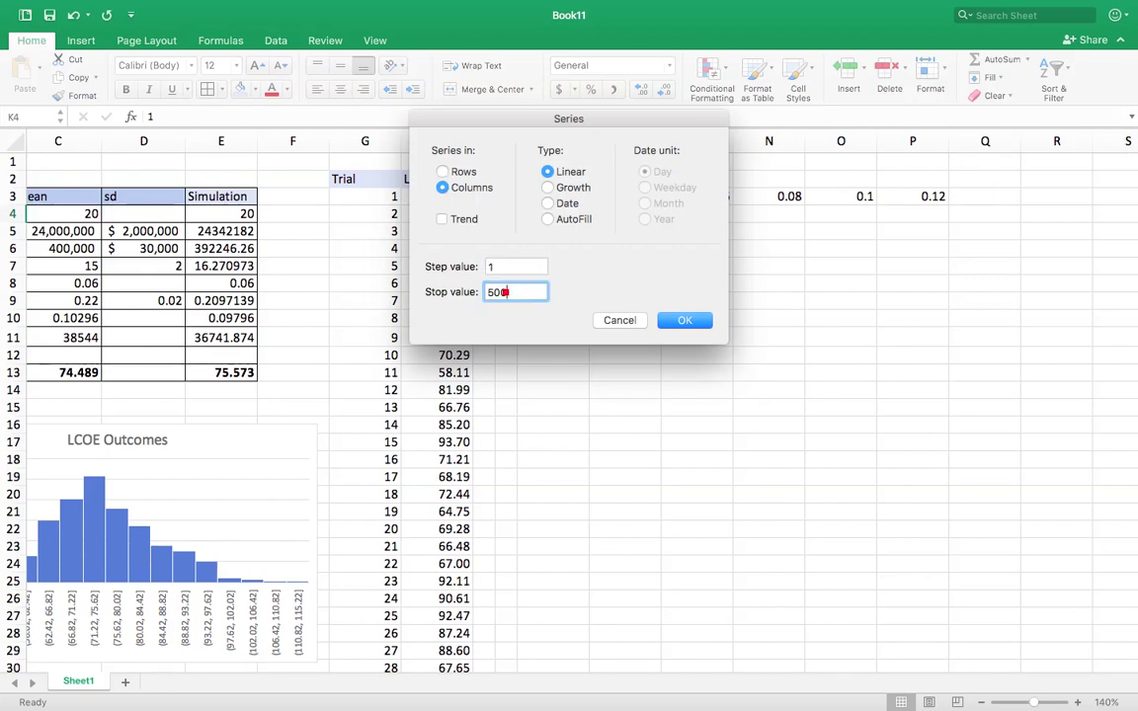
left_click(672, 322)
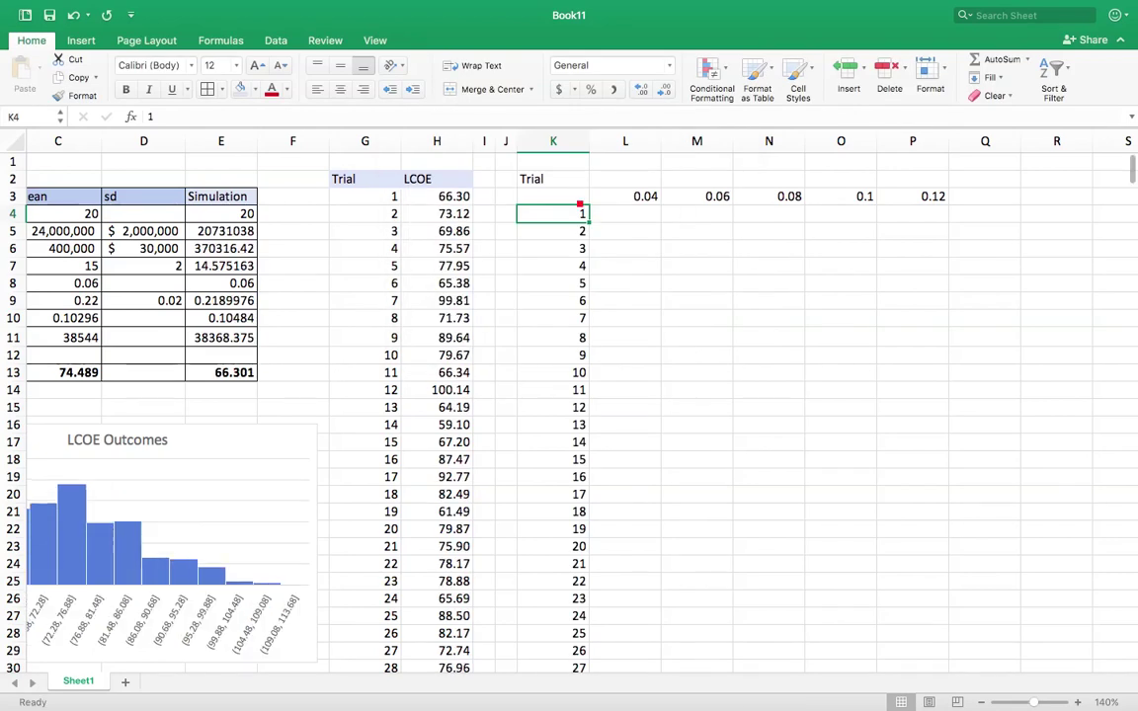
- Link K3 to the simulated LCOE with =E13 and select the table range K3:P503
left_click(578, 197)
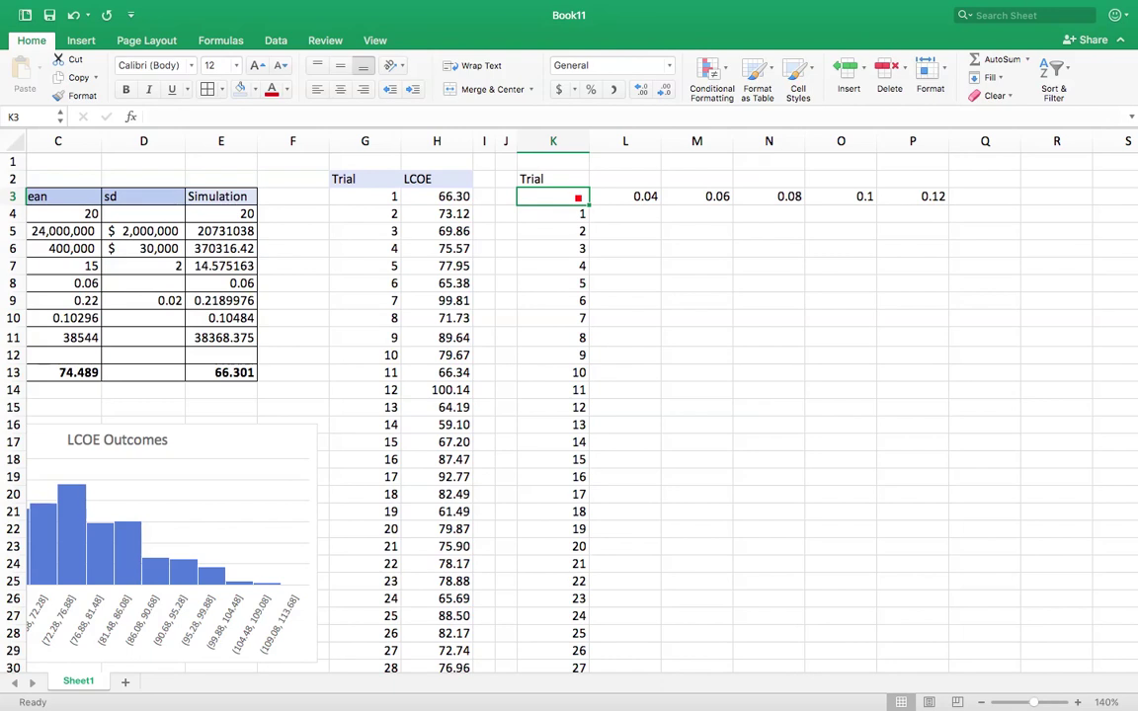
type("=")
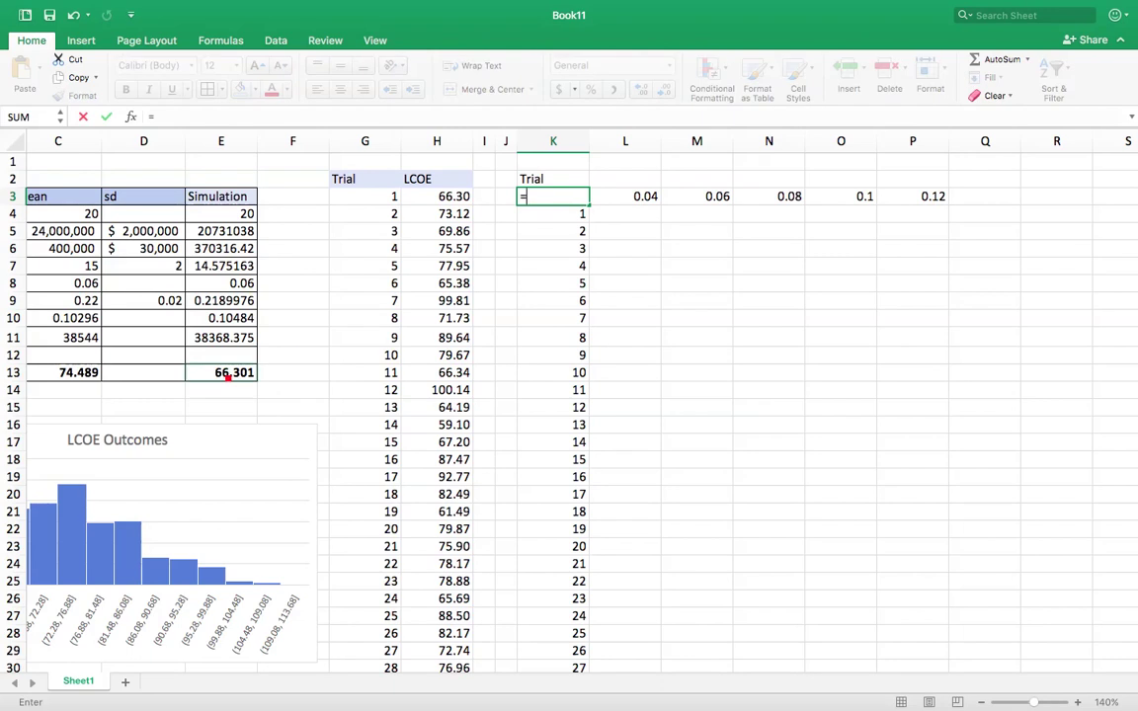
left_click(227, 376)
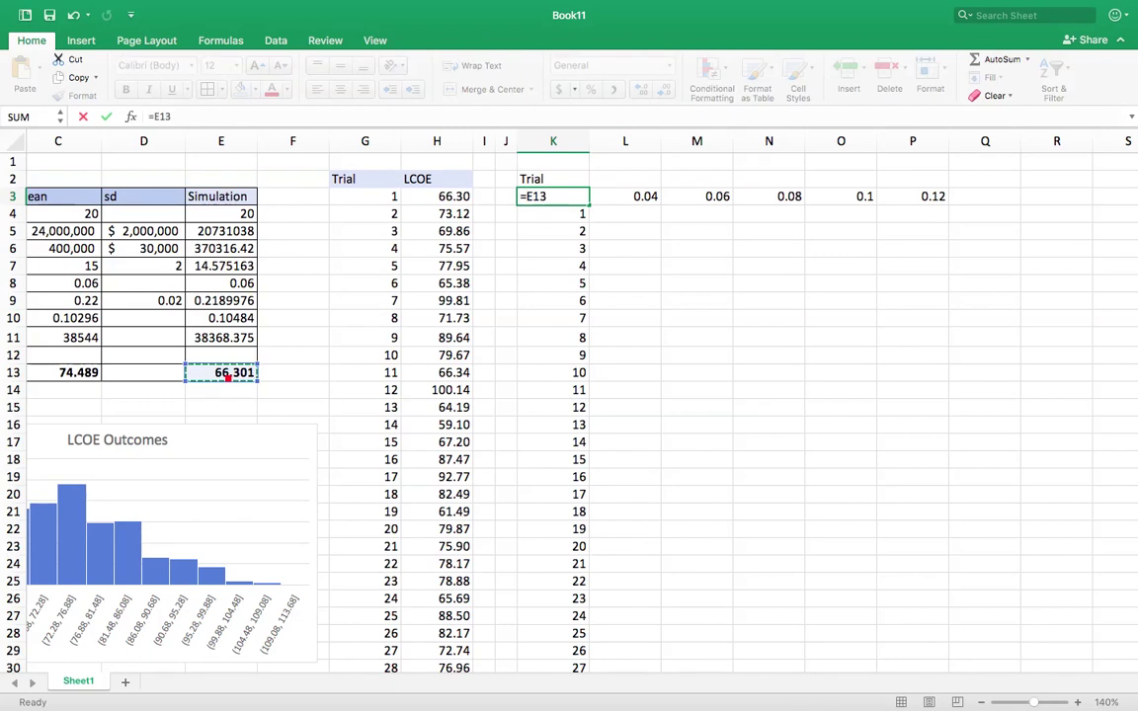
key("Return")
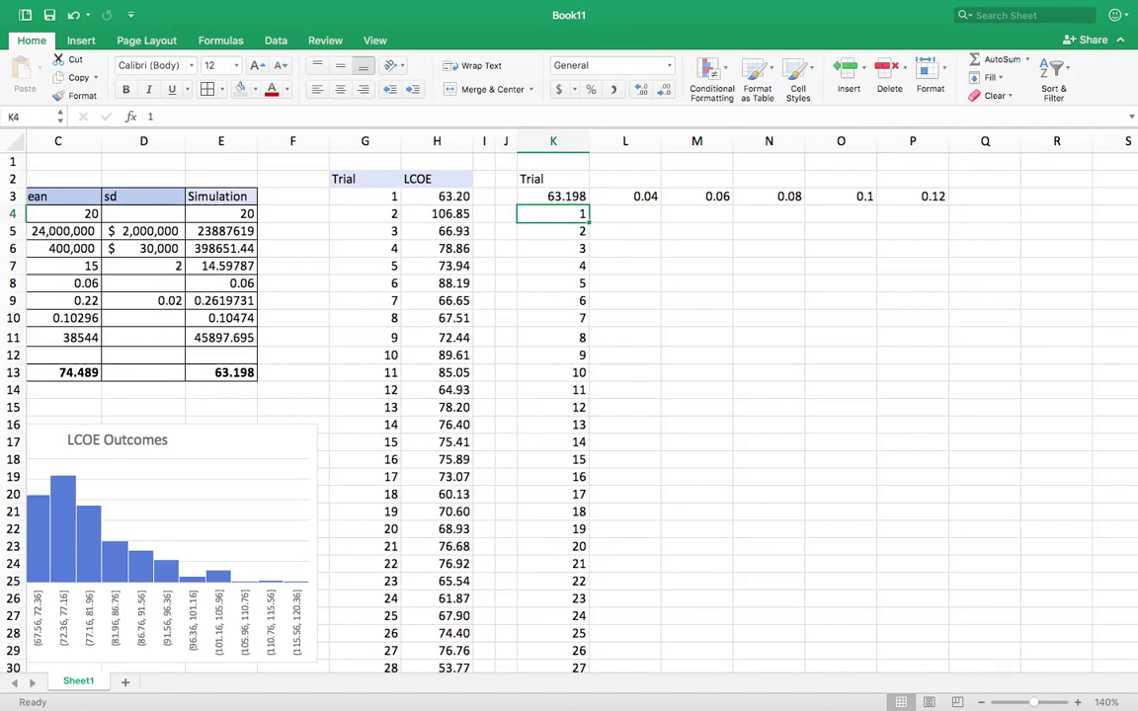
left_click(534, 202)
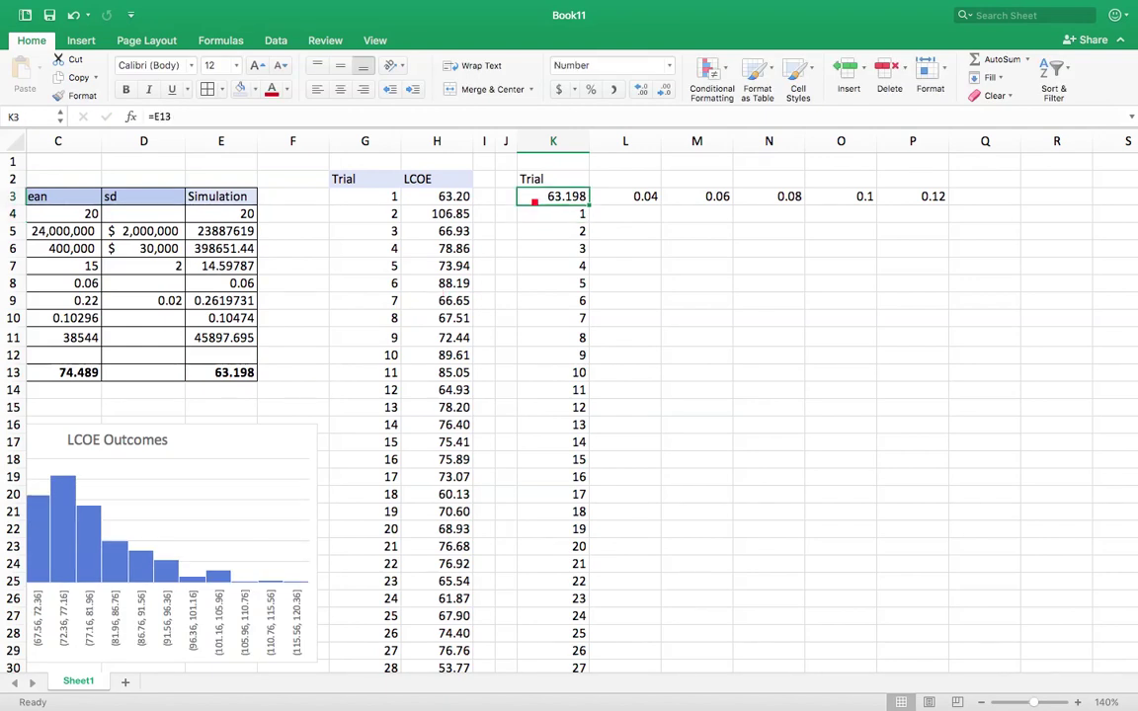
key("shift+Right")
key("shift+Right")
key("shift+Right")
key("shift+Right")
key("shift+Right")
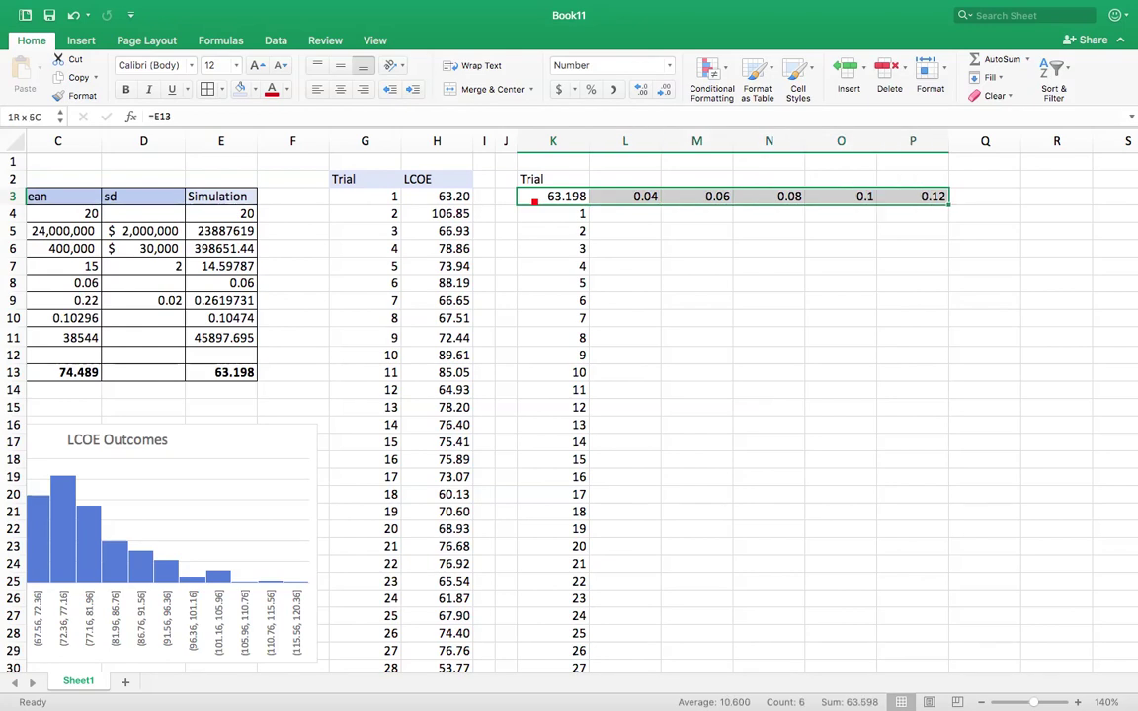
key("super+shift+Down")
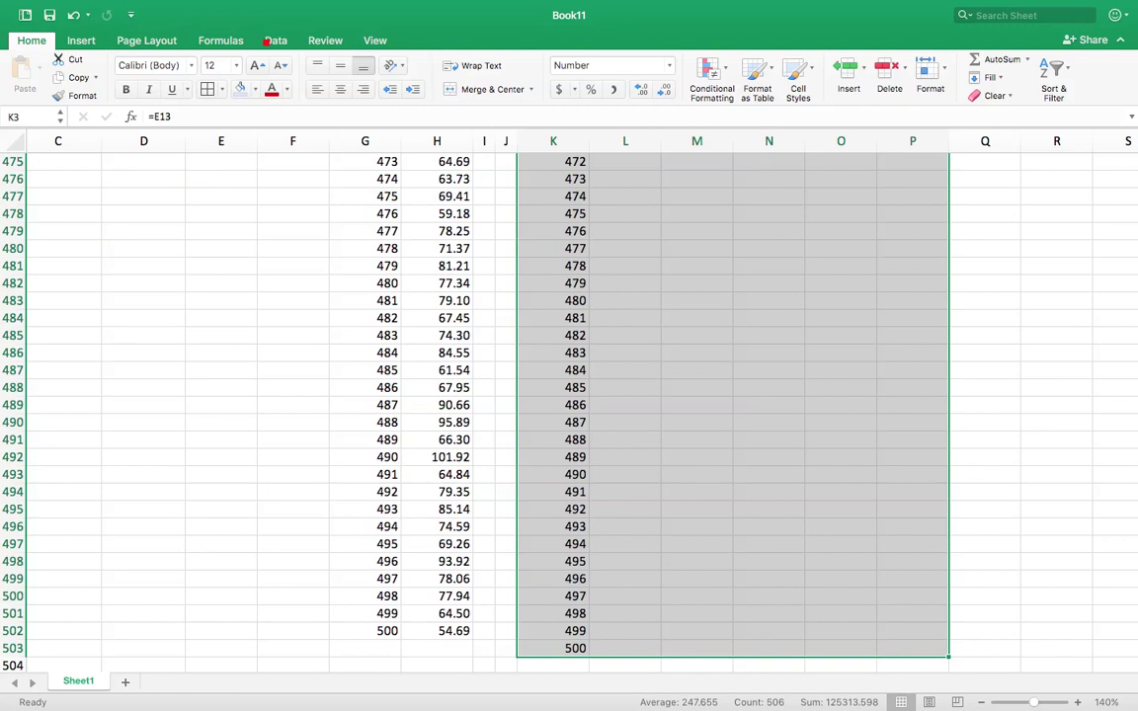
- Create a data table with row input cell $E$8 and column input cell $R$5
left_click(264, 41)
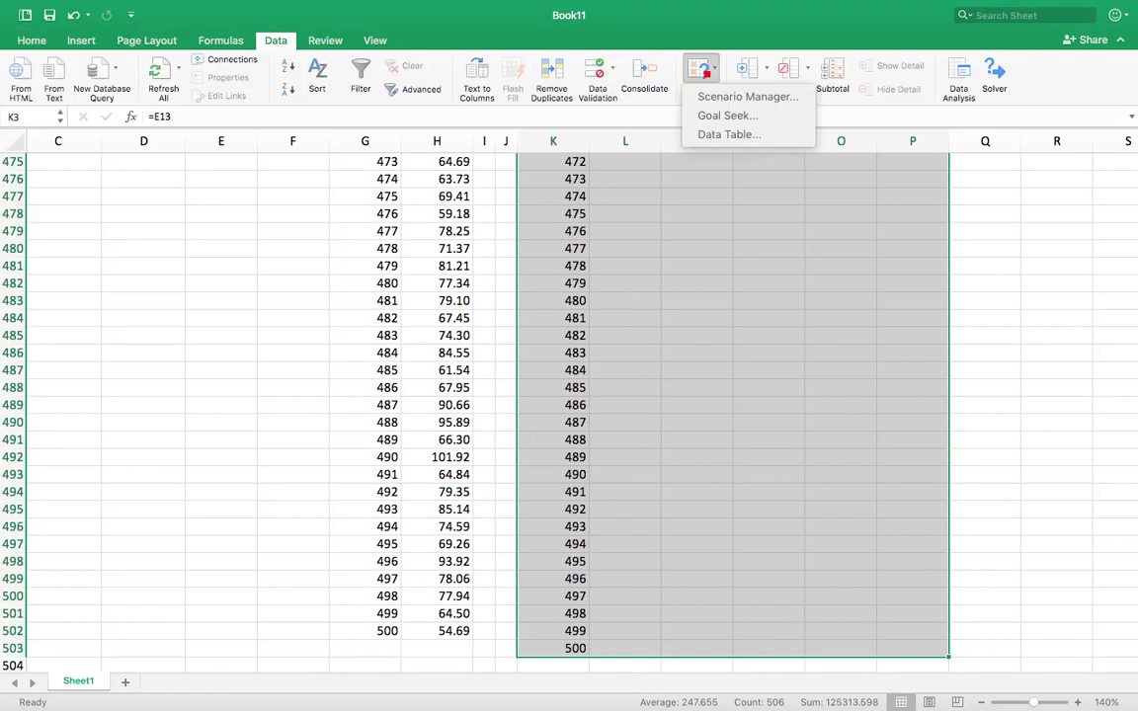
left_click(713, 135)
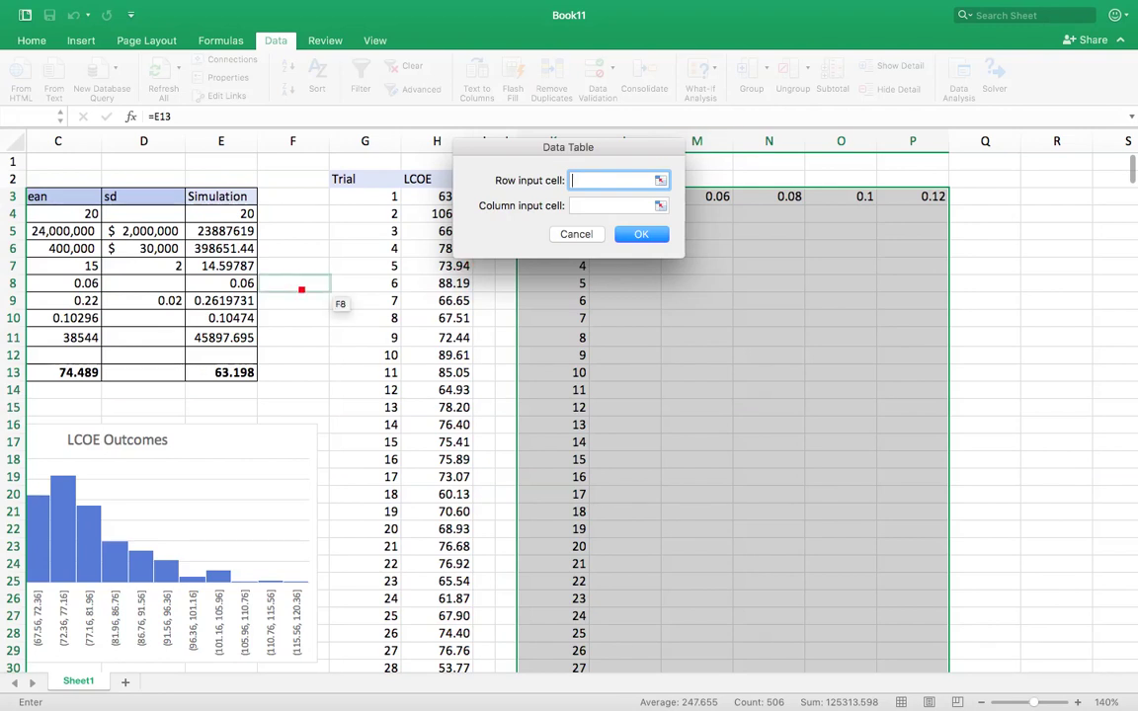
left_click(240, 289)
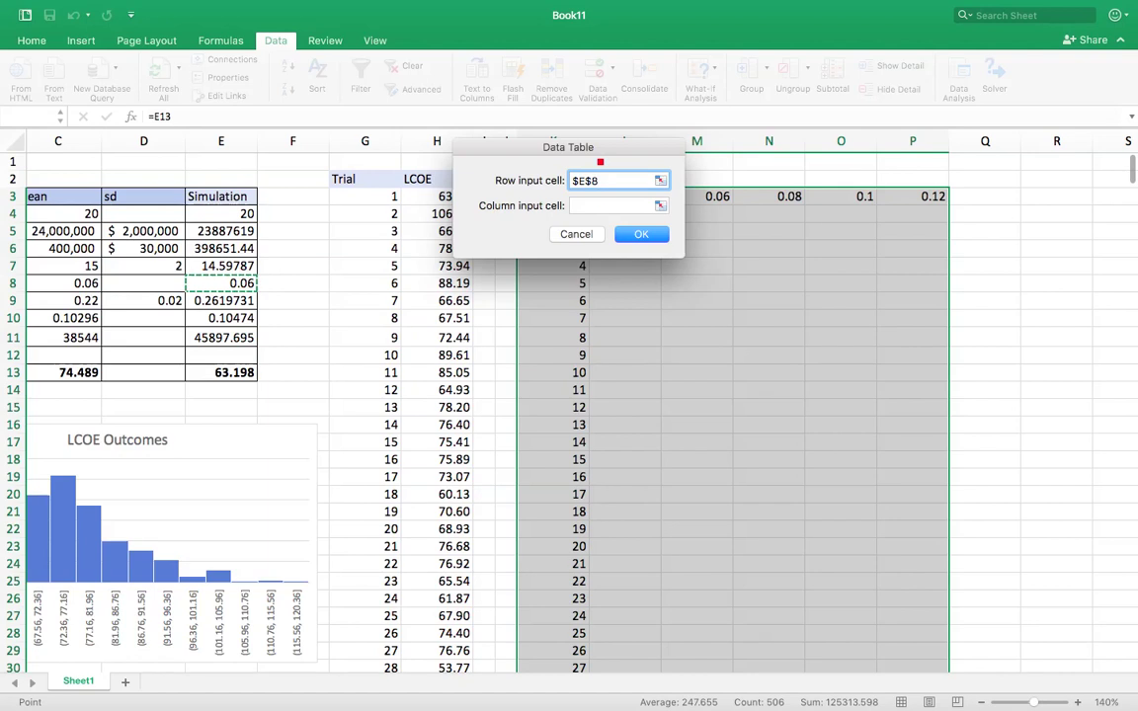
left_click(612, 206)
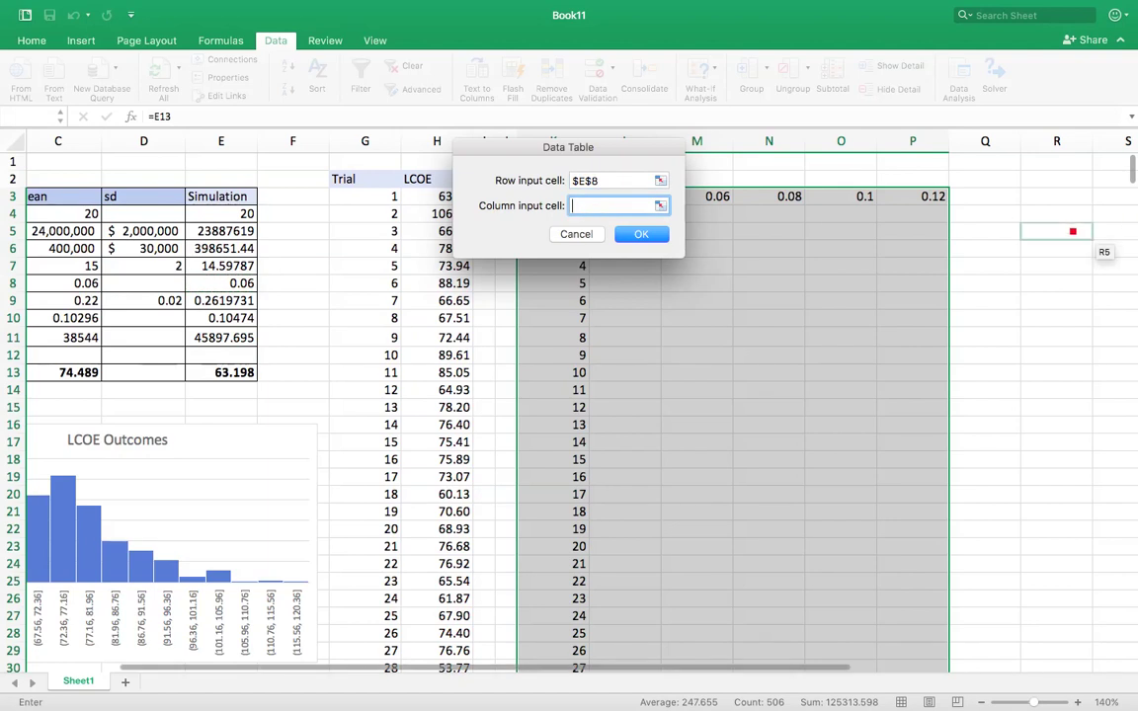
left_click(1050, 230)
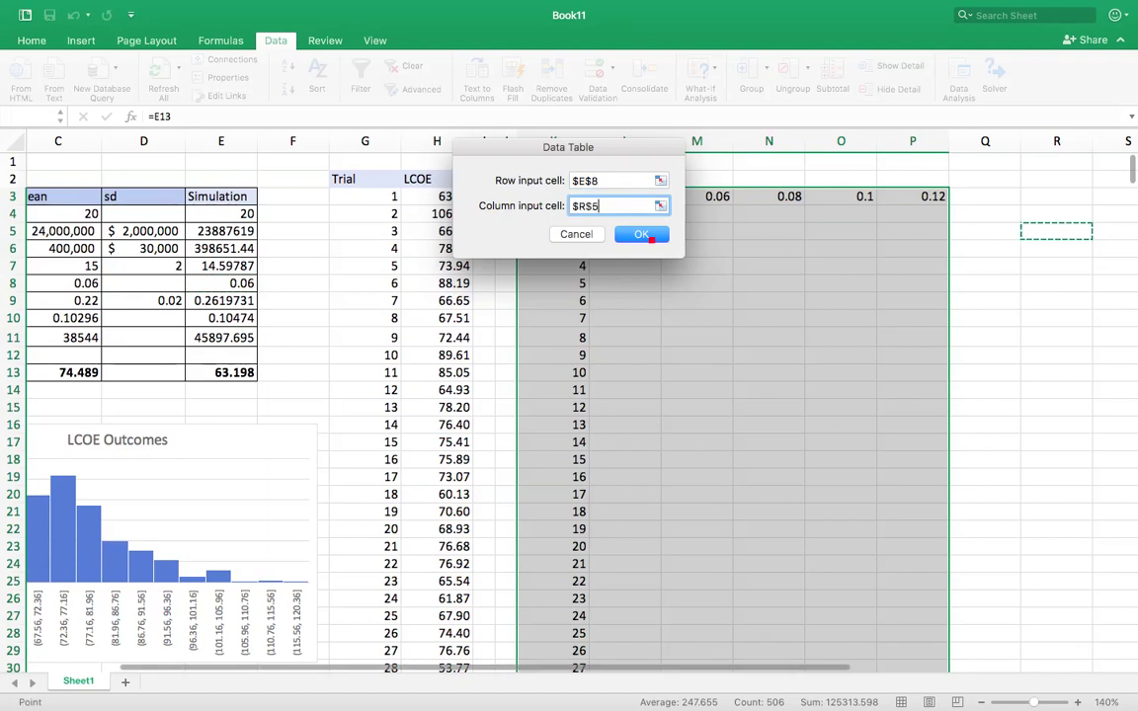
left_click(654, 237)
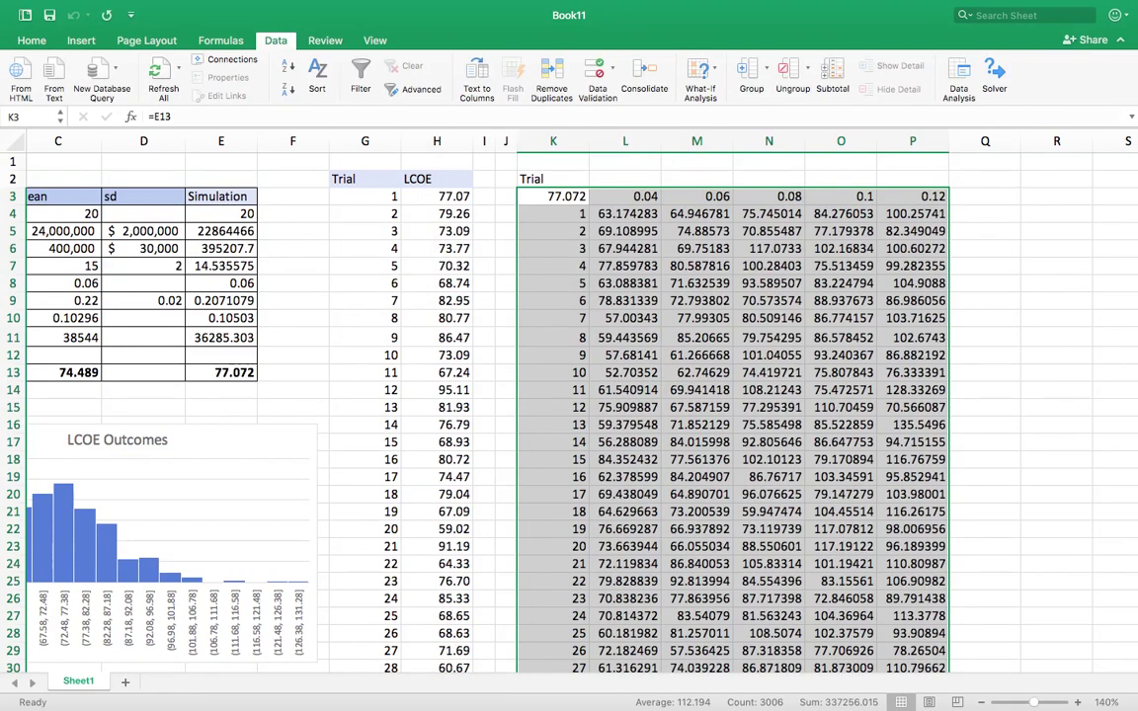
- Give the interest rate header row K3:P3 a light blue fill
left_click(574, 198)
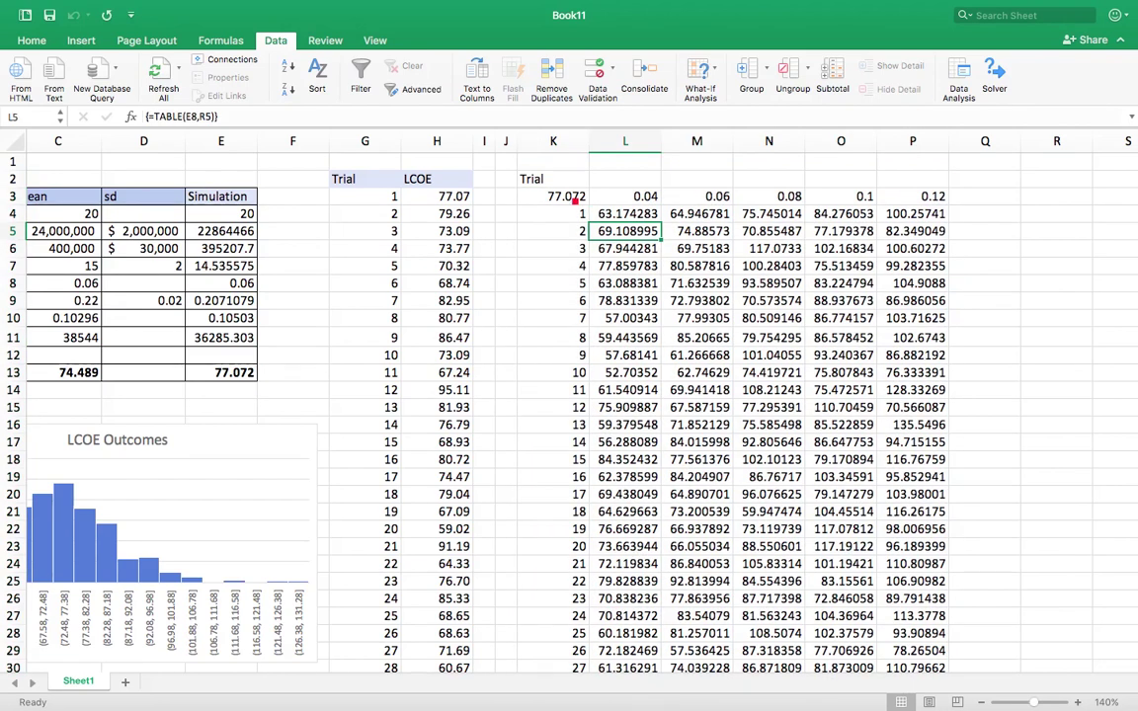
left_click_drag(574, 199, 924, 197)
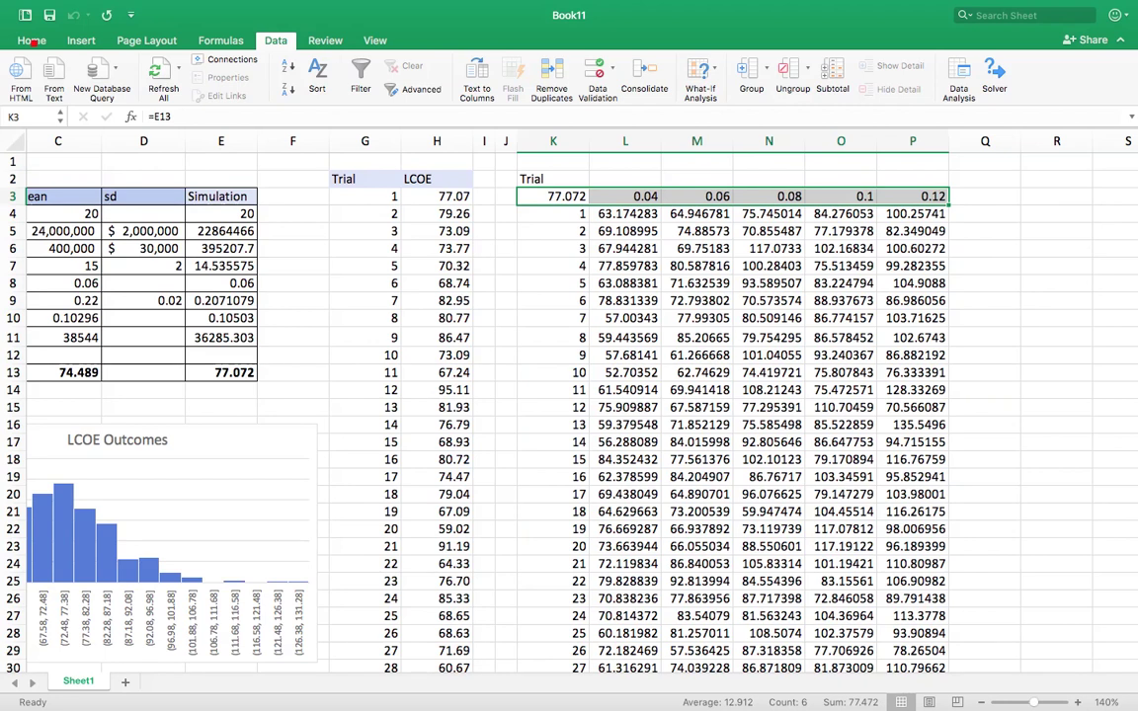
left_click(32, 41)
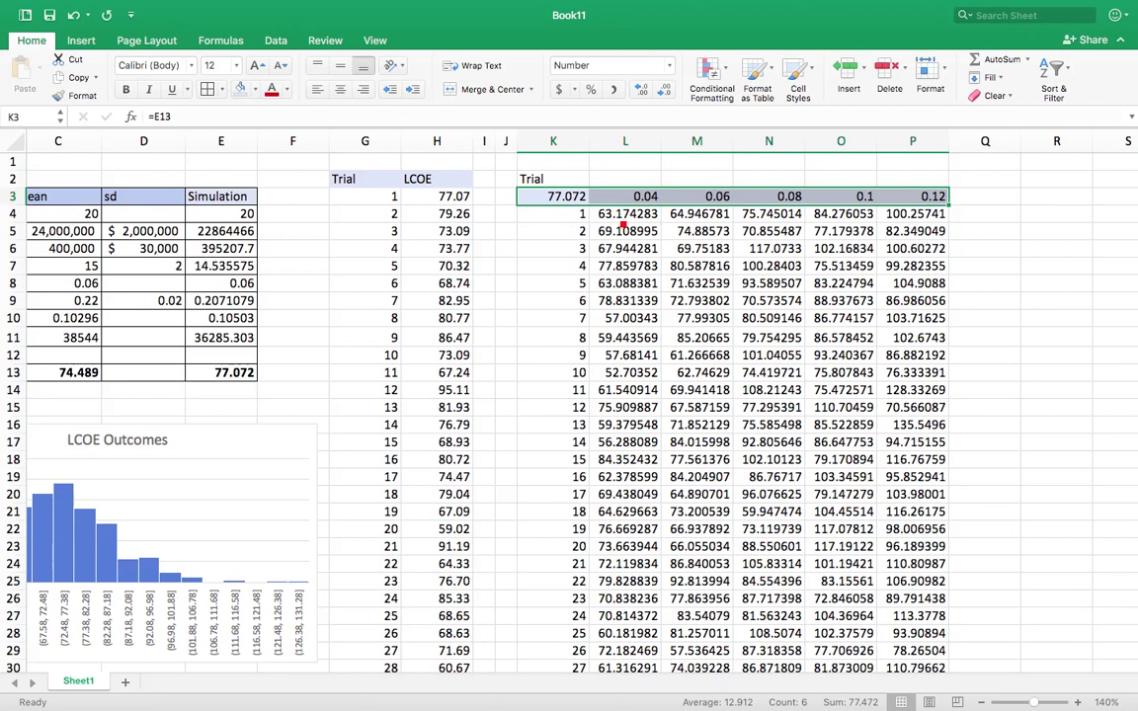
- Show the data table results in L4:P503 with two decimal places
left_click(620, 215)
key("shift+Right")
key("shift+Right")
key("shift+Right")
key("shift+Right")
key("ctrl+shift+Down")
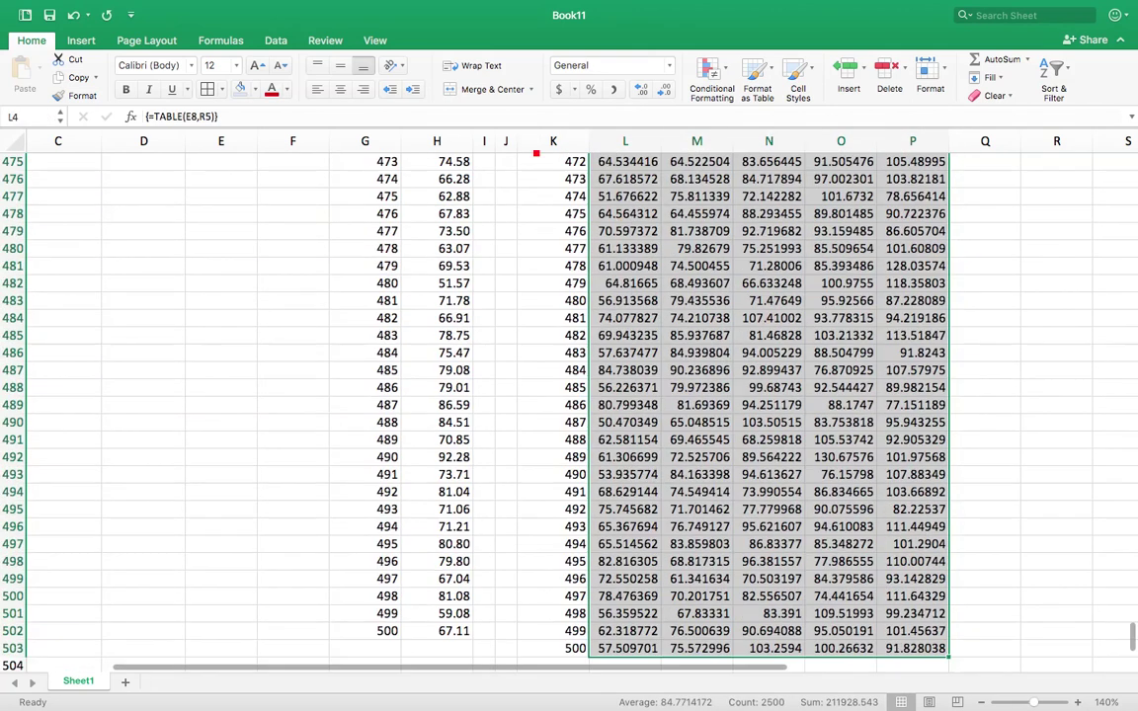
key("ctrl+BackSpace")
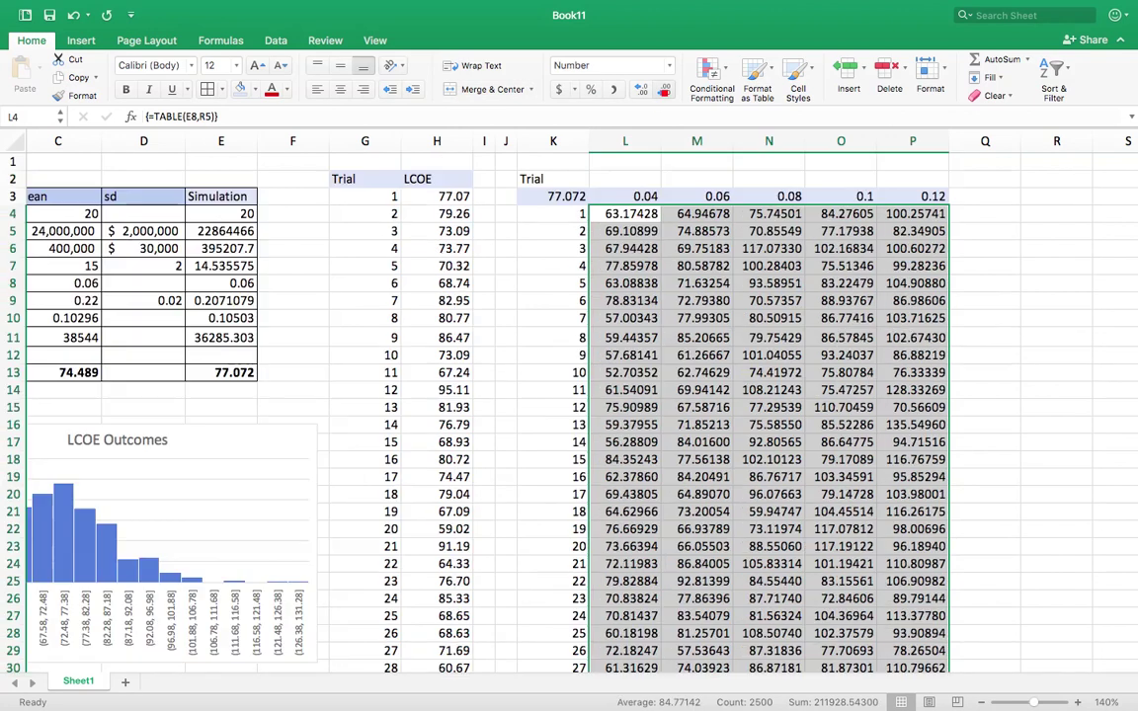
left_click(663, 89)
left_click(663, 89)
left_click(664, 89)
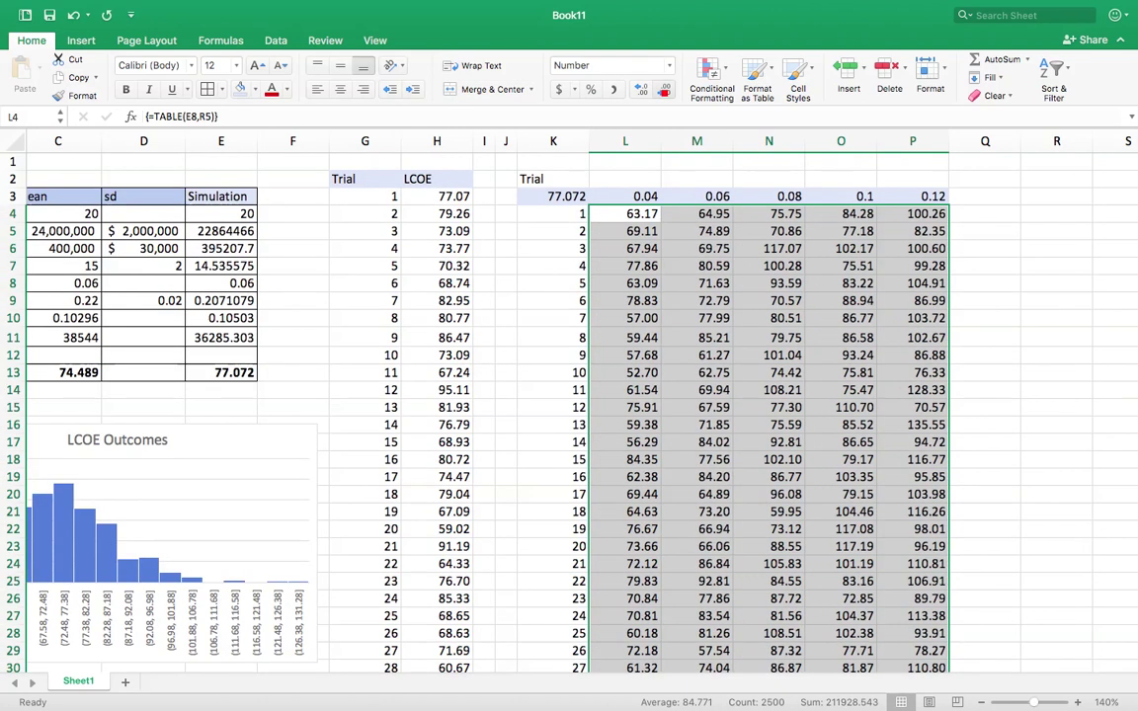
left_click(978, 276)
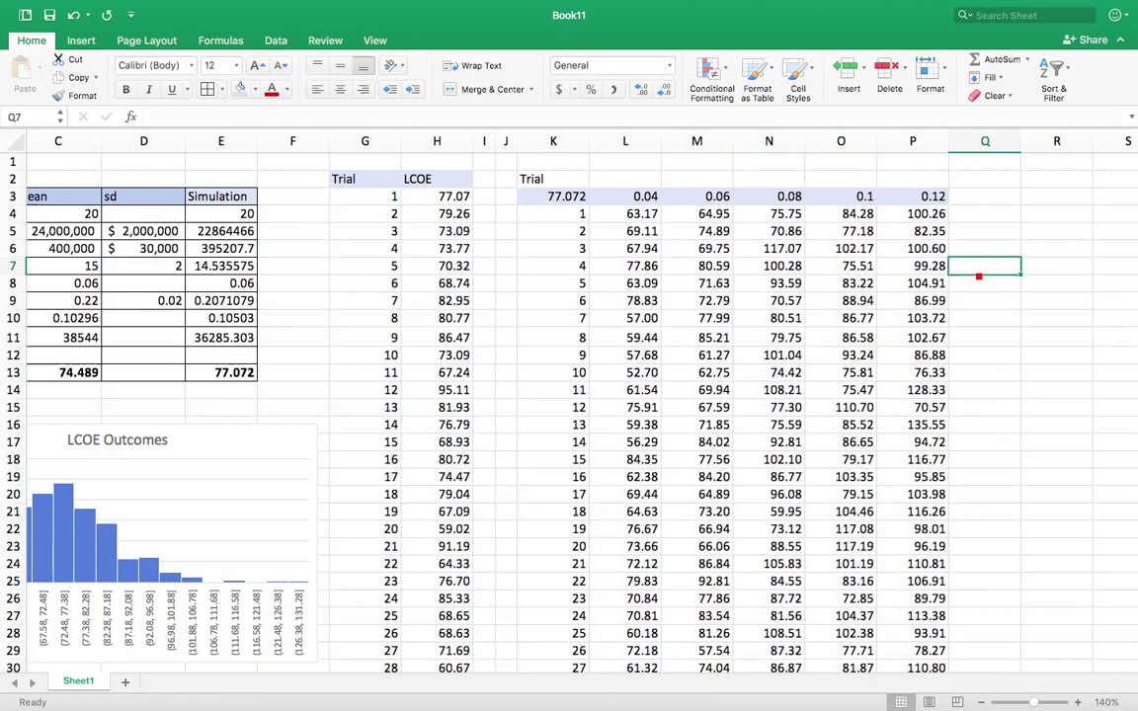
- Enter =AVERAGE(L4:L503) in L2 to average the 0.04 rate's 500 trials (68.12)
left_click(624, 184)
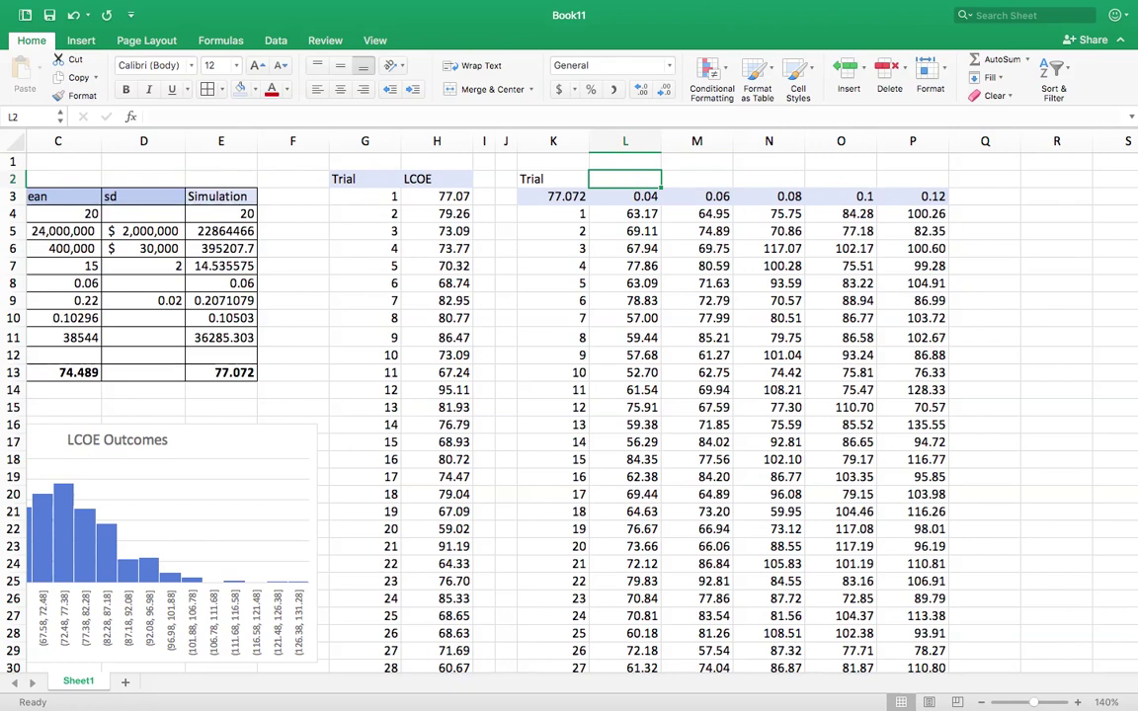
type("=")
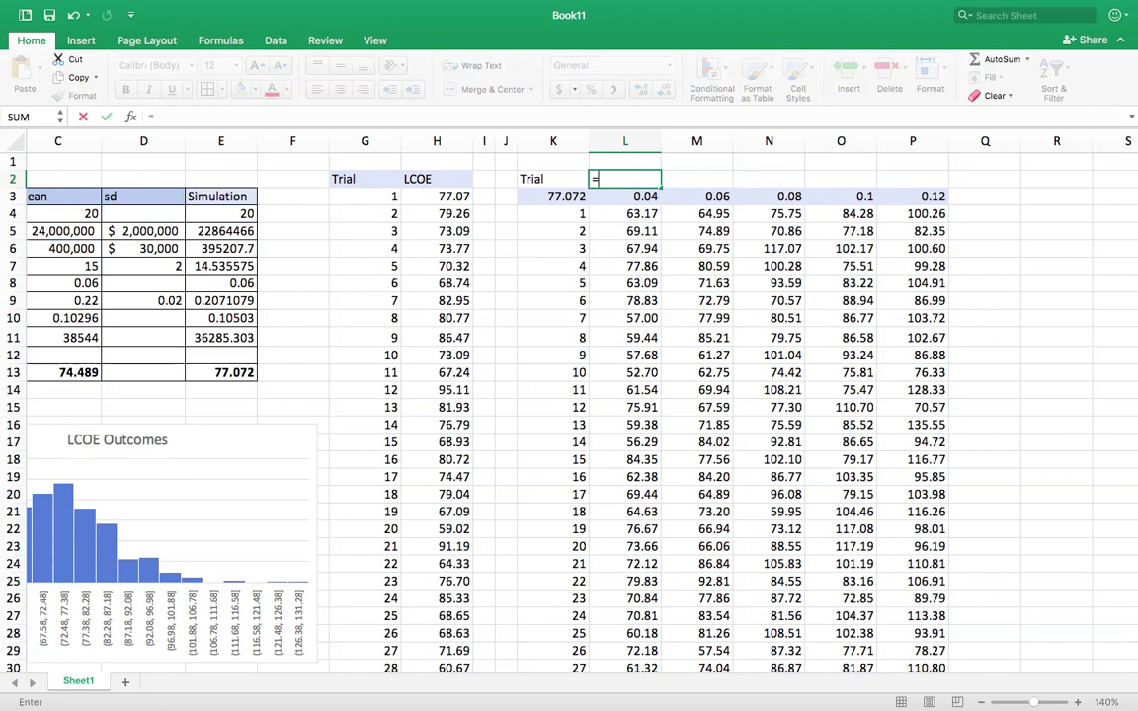
type("average")
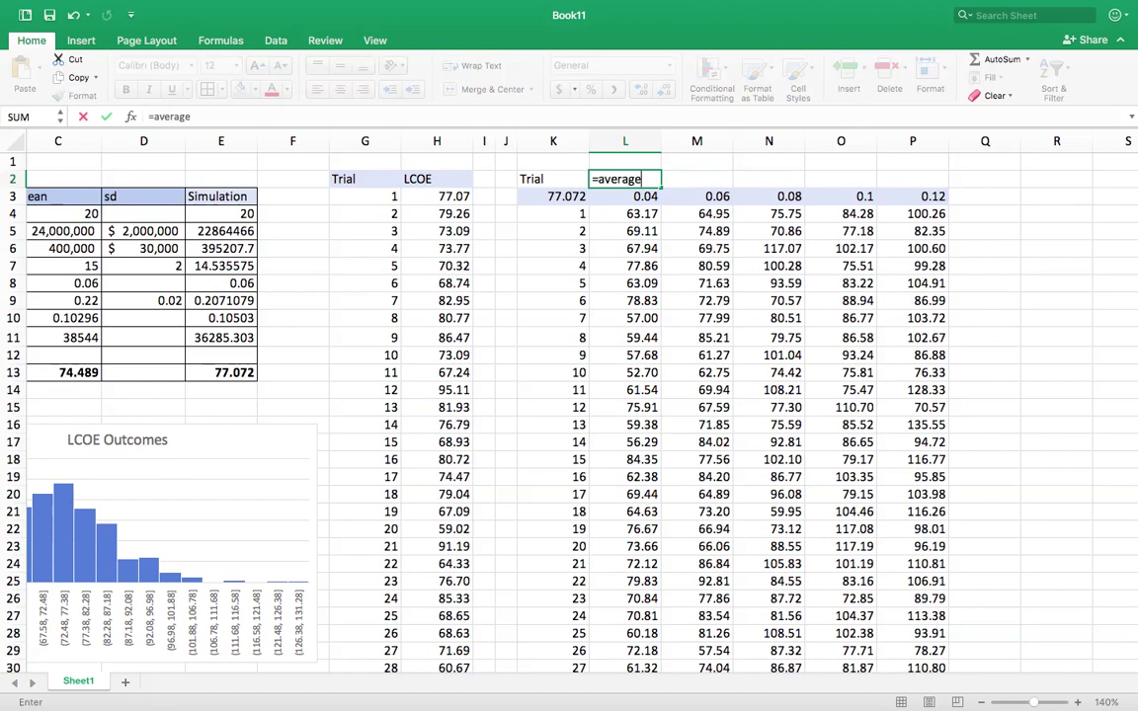
type("(")
left_click(619, 213)
key("ctrl+shift+Down")
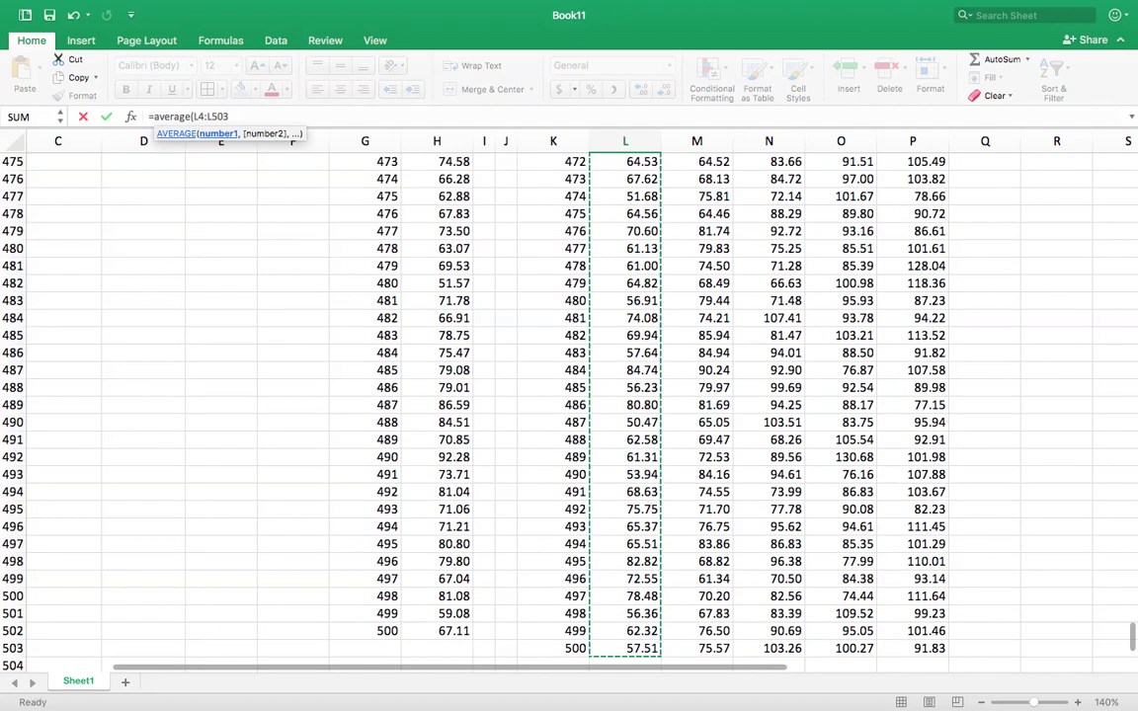
key("Return")
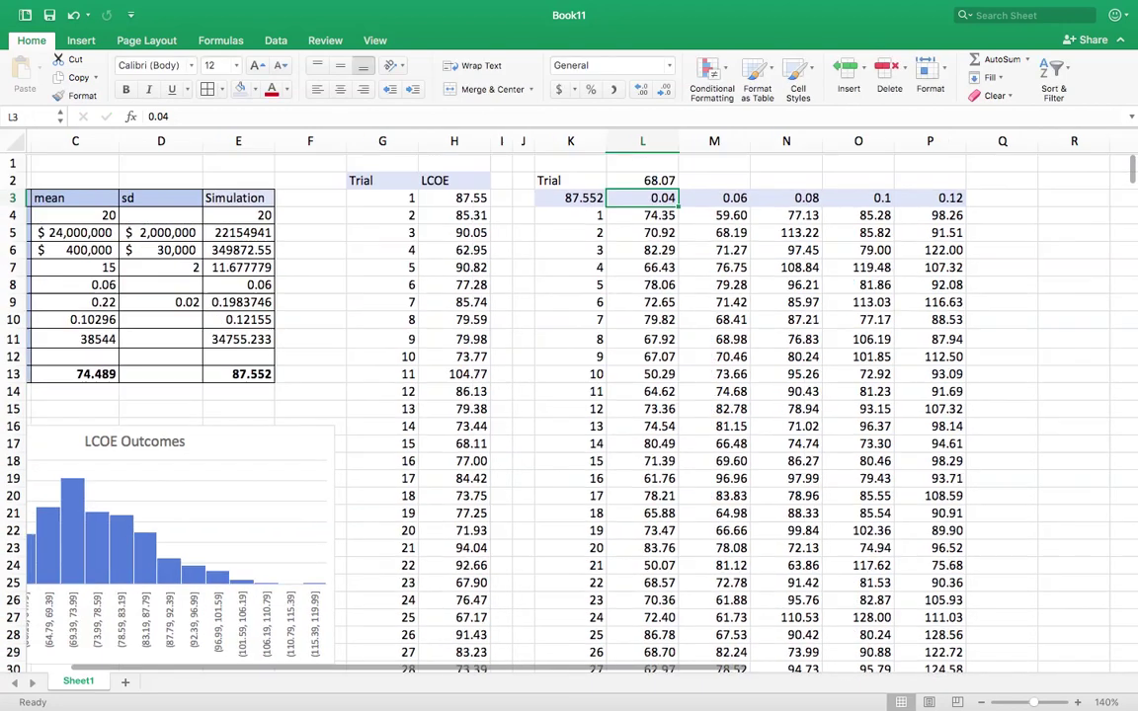
- Fill the average across to P2 and verify the 0.06–0.12 averages, ending at 103.06
left_click(638, 180)
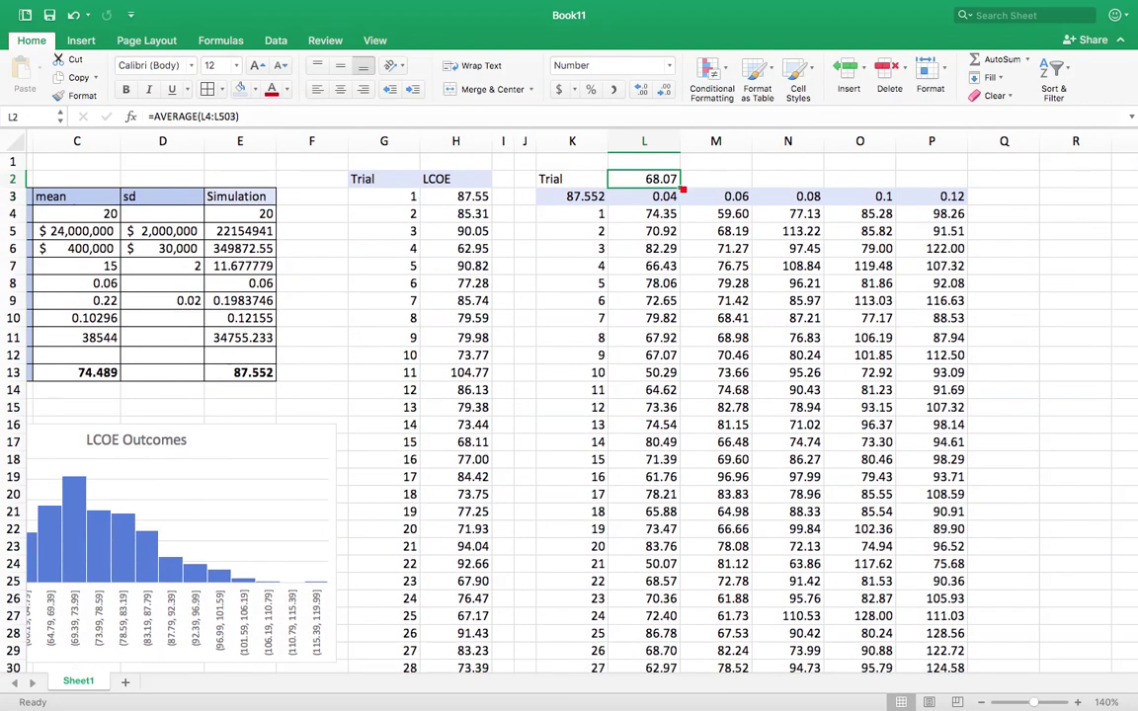
left_click_drag(682, 189, 944, 182)
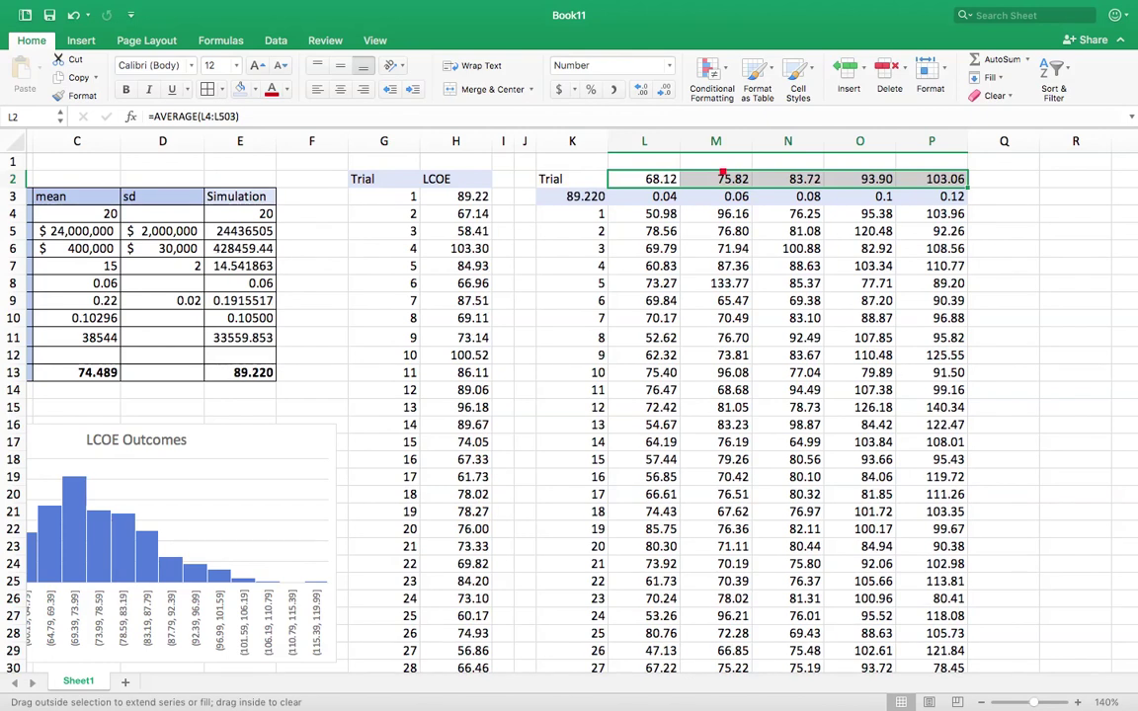
scroll(946, 300, "left", 1)
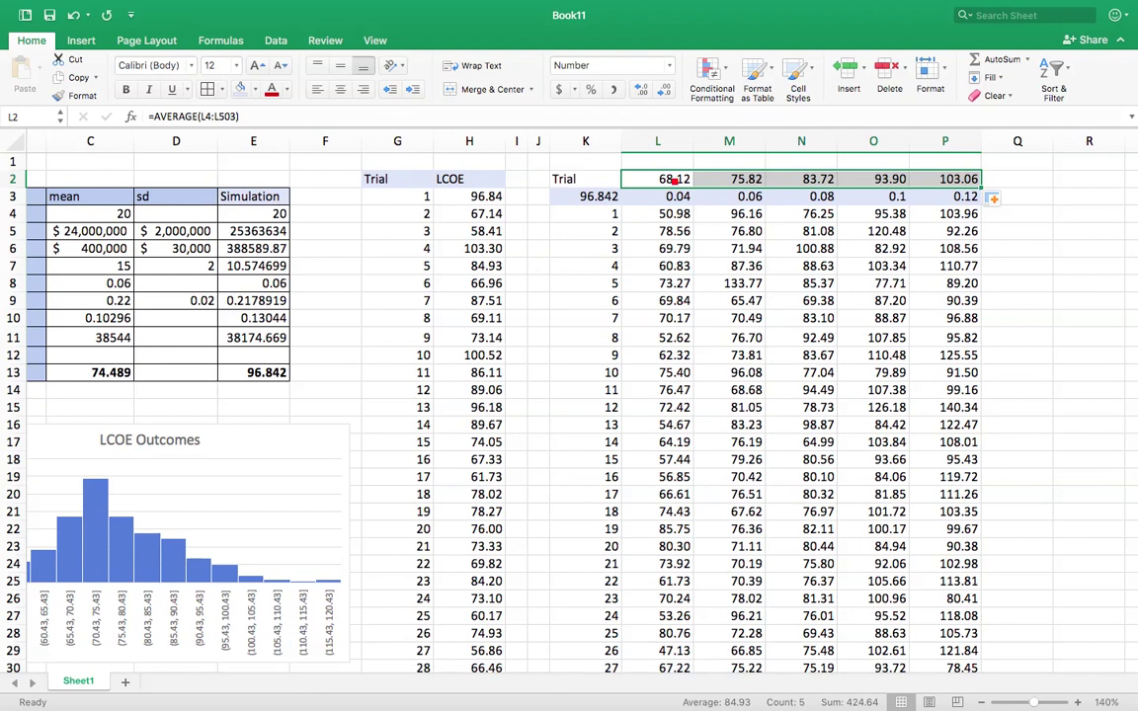
left_click(626, 174)
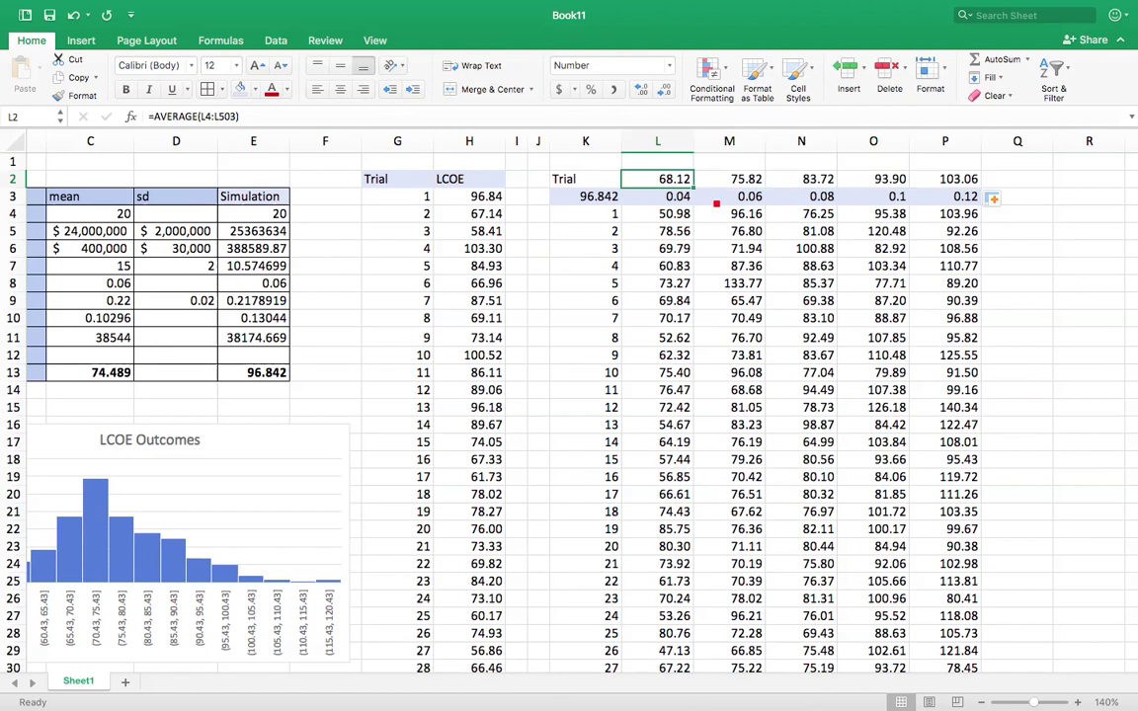
left_click(736, 183)
left_click(821, 183)
left_click(868, 185)
left_click(951, 184)
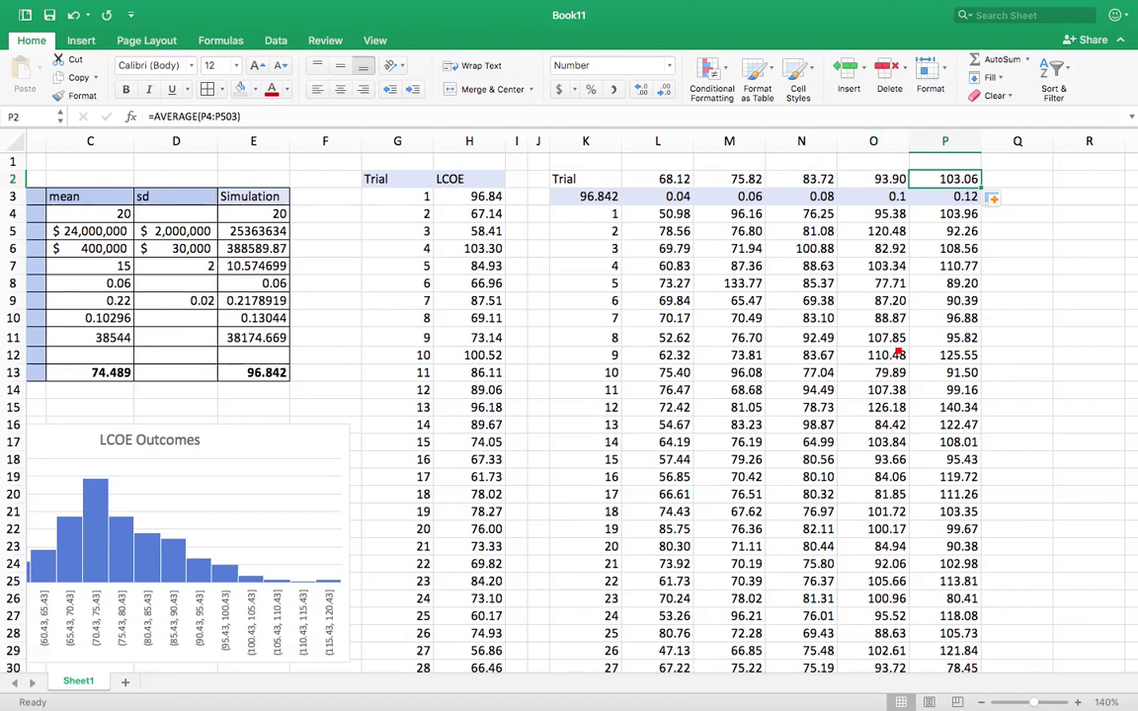